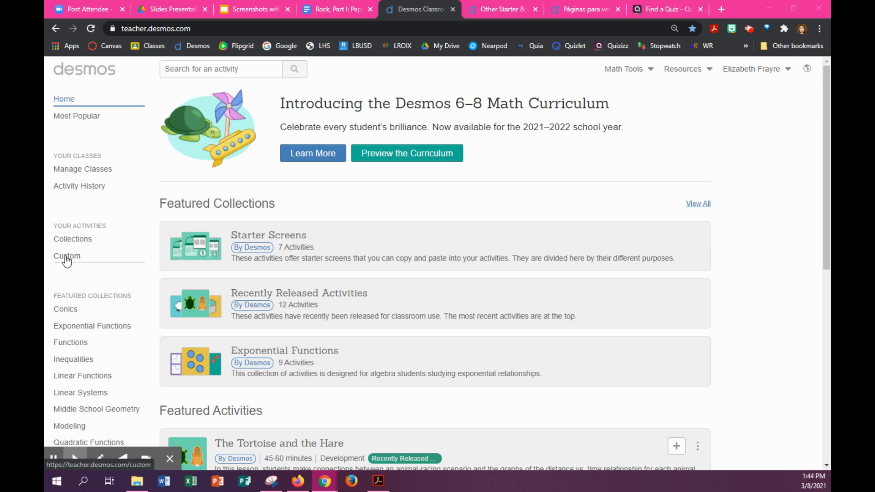
Start a new custom activity titled "Rock, Paper, Scissors -Story Review".
{"action": "left_click", "coordinate": [63, 260]}
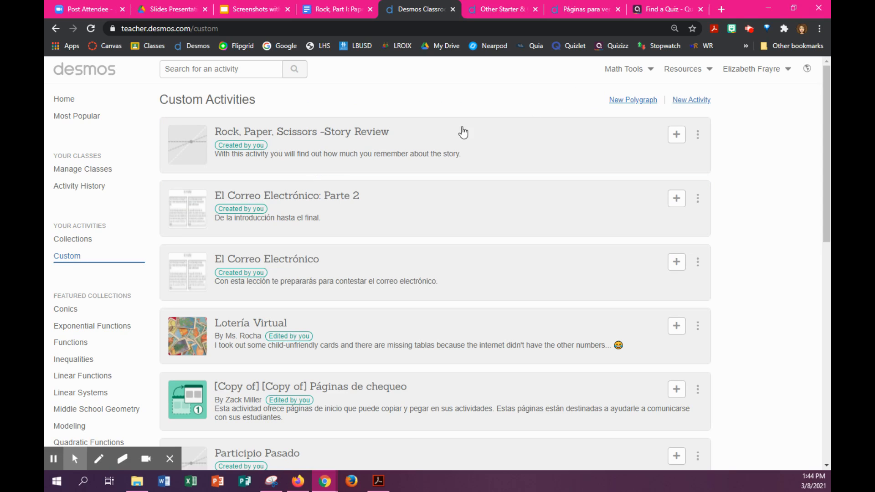
{"action": "scroll", "coordinate": [350, 407], "scroll_direction": "down", "scroll_amount": 1}
{"action": "scroll", "coordinate": [350, 401], "scroll_direction": "down", "scroll_amount": 3}
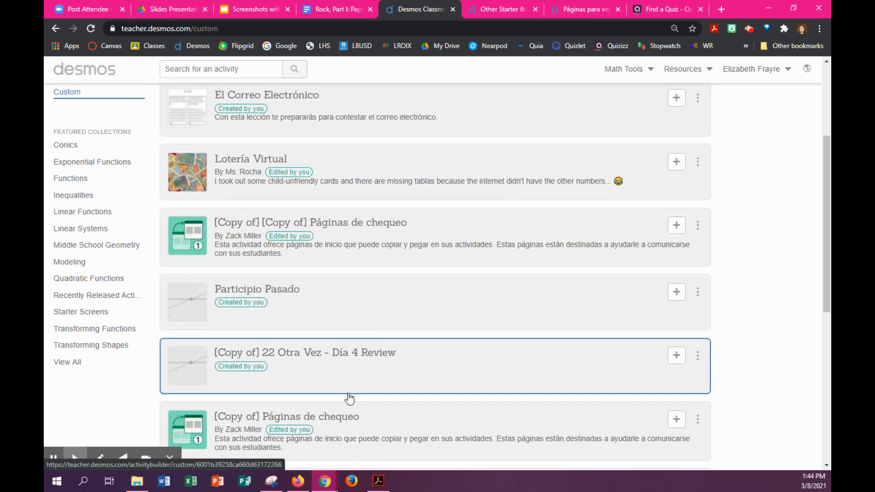
{"action": "scroll", "coordinate": [348, 196], "scroll_direction": "up", "scroll_amount": 4}
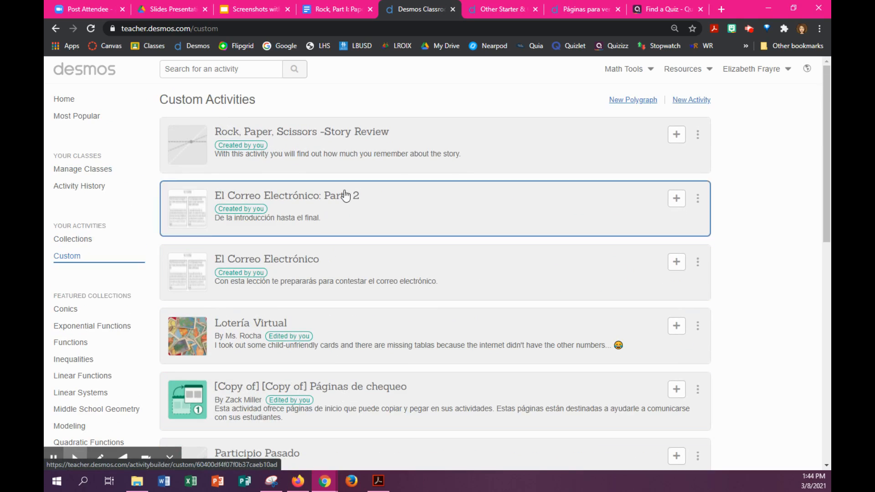
{"action": "left_click", "coordinate": [693, 104]}
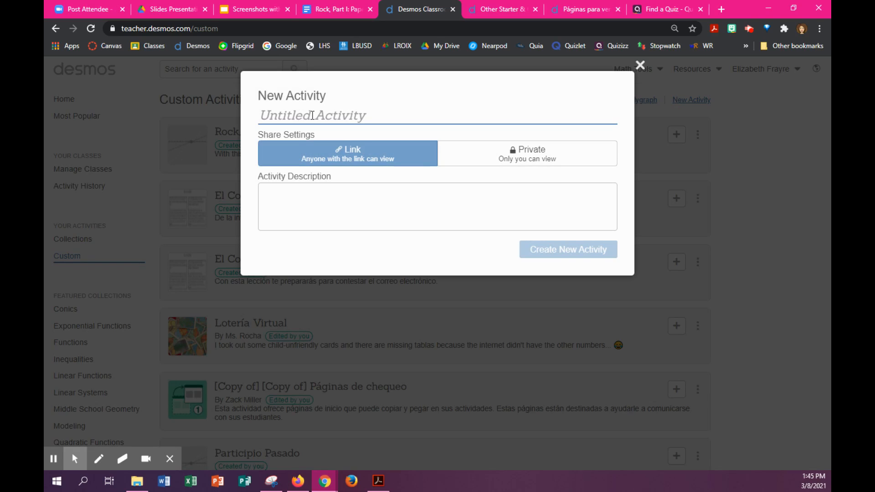
{"action": "type", "text": "Rock,"}
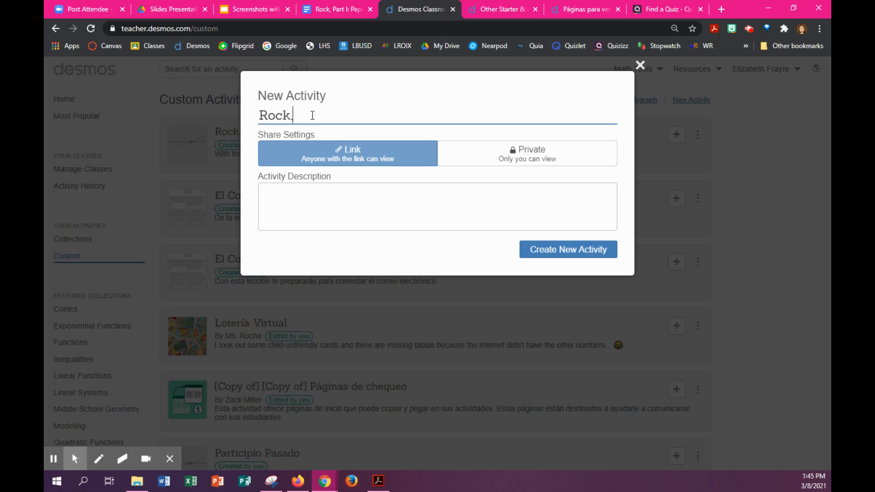
{"action": "type", "text": " Paper, Scissors -S"}
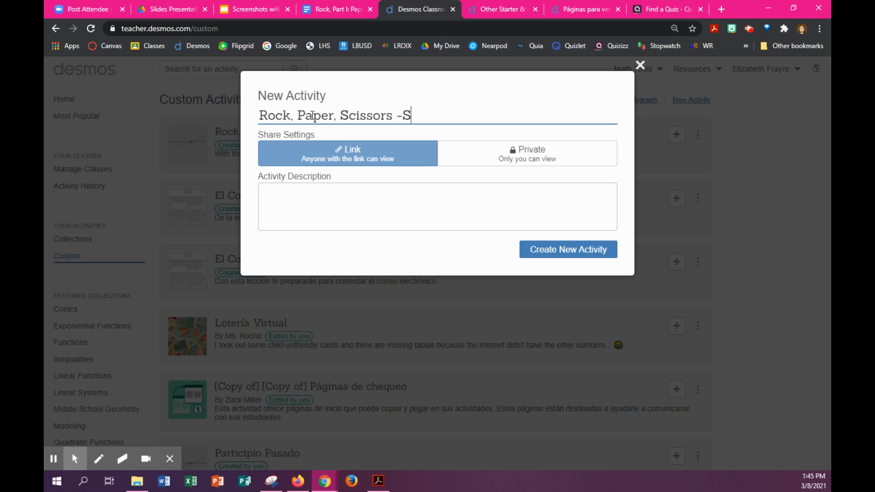
{"action": "type", "text": "tory Review"}
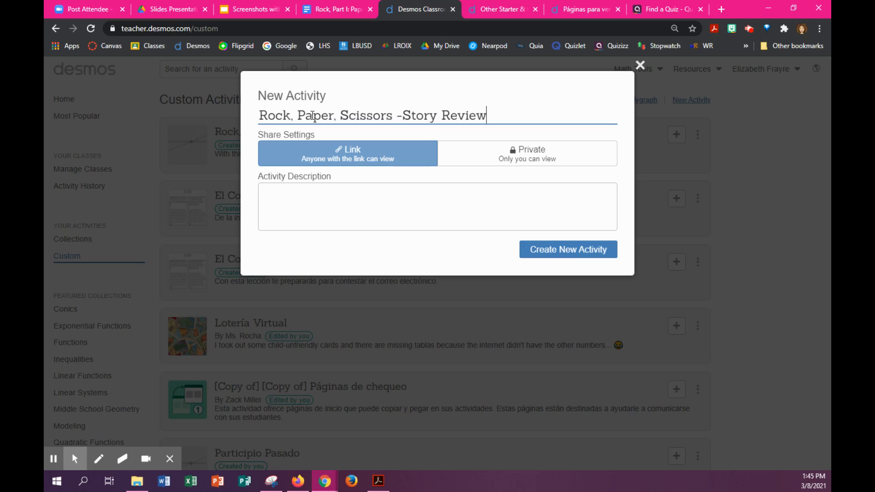
Describe the activity as "By completing this activity you will find out how much you comprehend." and create it.
{"action": "left_click", "coordinate": [284, 195]}
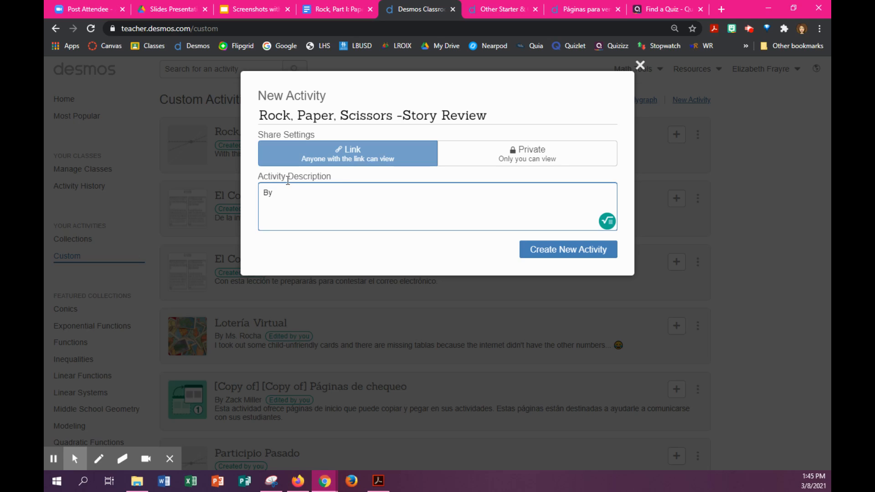
{"action": "type", "text": "By completing "}
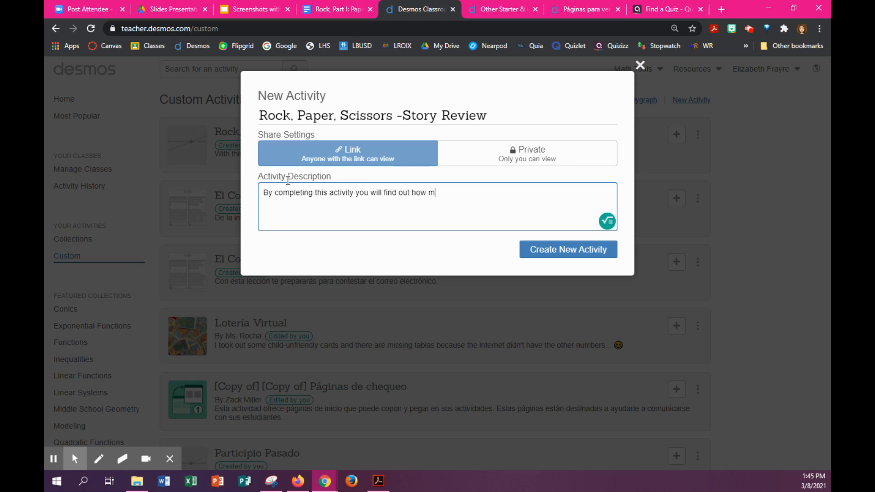
{"action": "type", "text": "uch you comprehend."}
{"action": "left_click", "coordinate": [534, 250]}
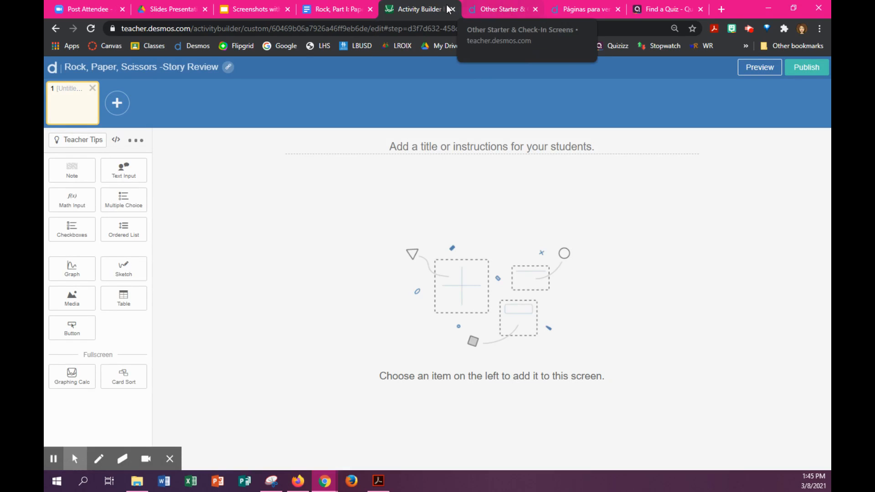
Copy the "Which Sloth are you?" screen from the Other Starter & Check-In Screens activity and paste it into the new activity.
{"action": "left_click", "coordinate": [491, 11]}
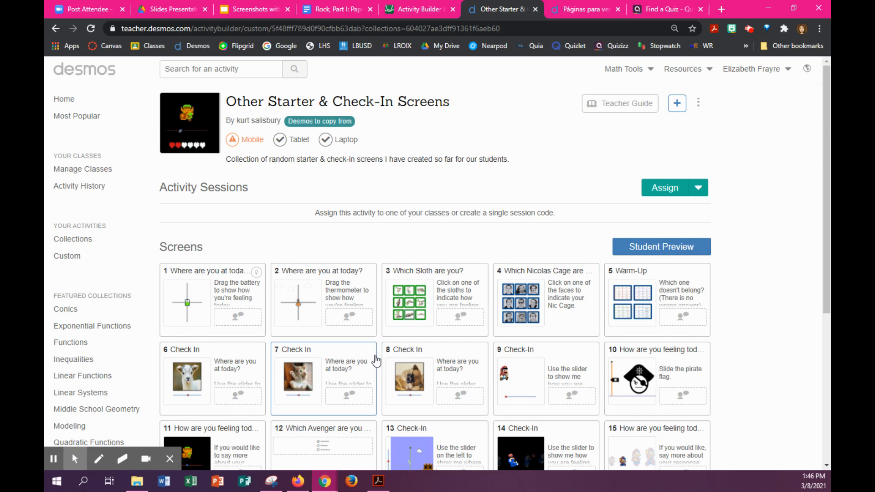
{"action": "scroll", "coordinate": [537, 365], "scroll_direction": "down", "scroll_amount": 2}
{"action": "scroll", "coordinate": [414, 258], "scroll_direction": "up", "scroll_amount": 2}
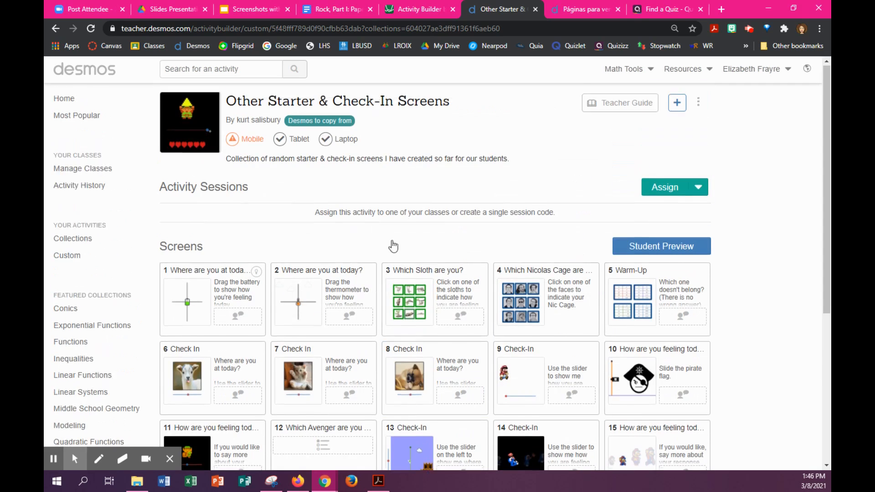
{"action": "left_click", "coordinate": [431, 288]}
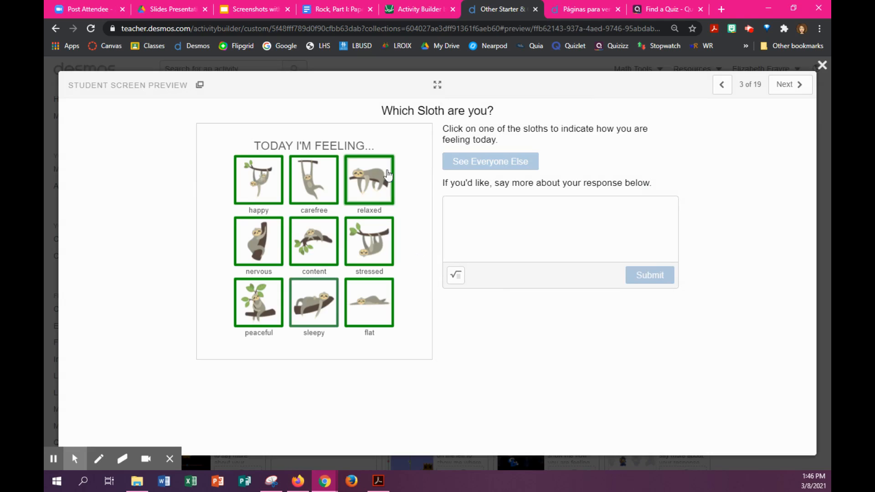
{"action": "left_click", "coordinate": [194, 91]}
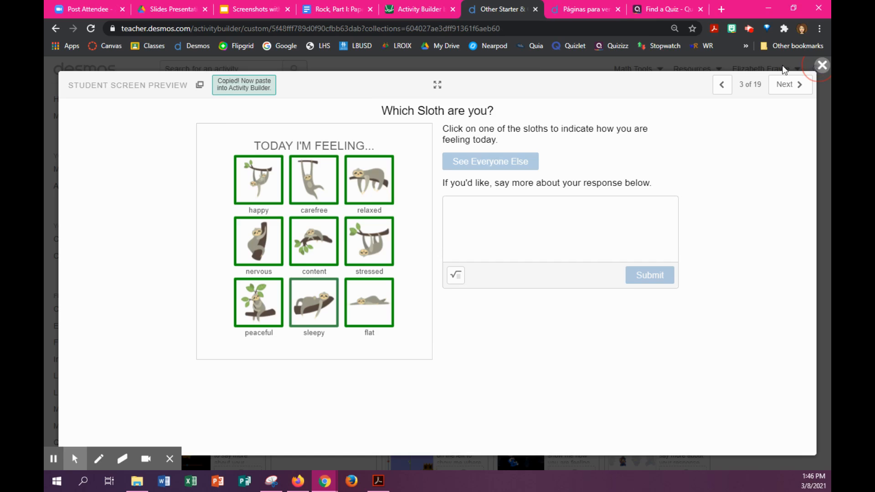
{"action": "left_click", "coordinate": [823, 65]}
{"action": "left_click", "coordinate": [415, 10]}
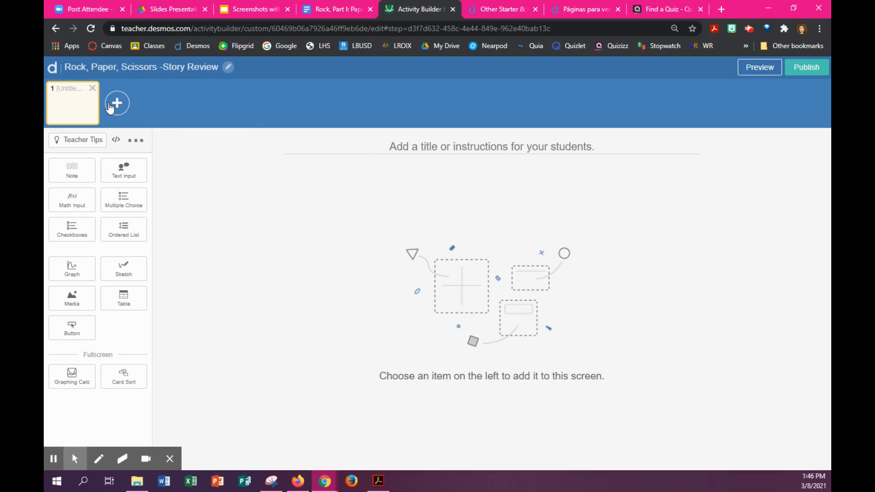
{"action": "key", "text": "ctrl+v"}
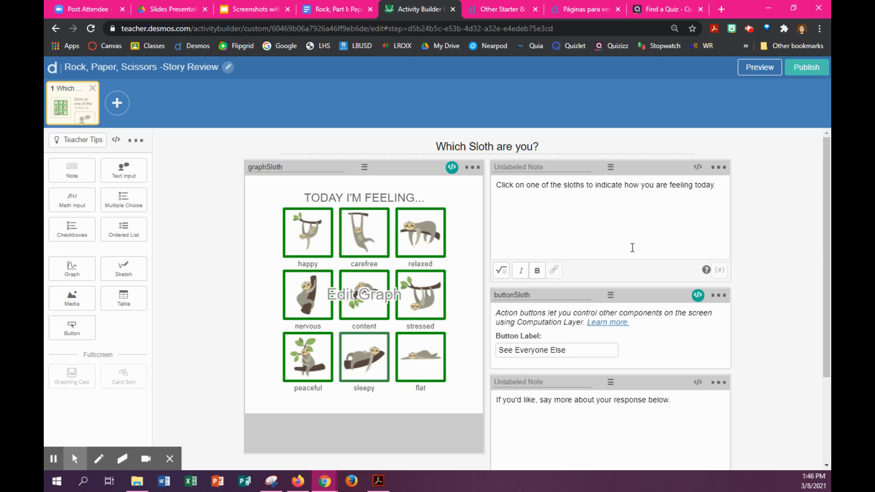
Replace the second note's text with "If you would like to share something with [the teacher's name], do it here (nobody else will see your response).".
{"action": "scroll", "coordinate": [600, 276], "scroll_direction": "down", "scroll_amount": 1}
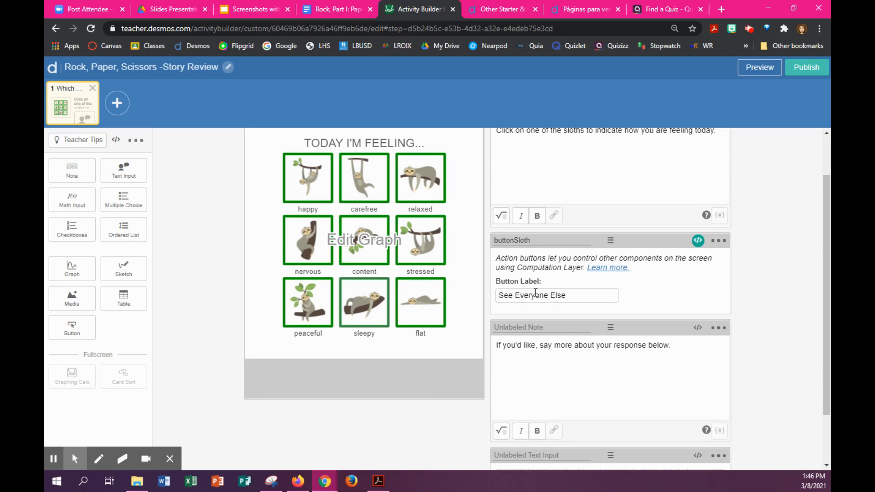
{"action": "scroll", "coordinate": [545, 290], "scroll_direction": "down", "scroll_amount": 1}
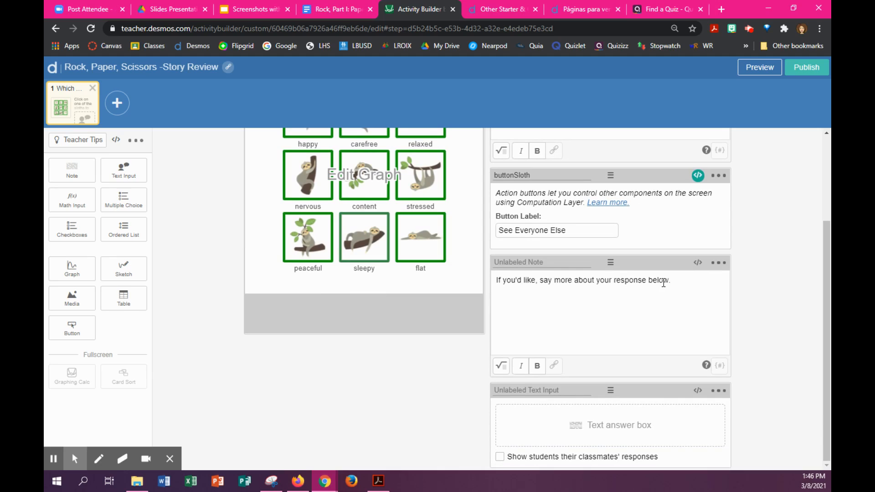
{"action": "left_click_drag", "start_coordinate": [669, 279], "coordinate": [455, 285]}
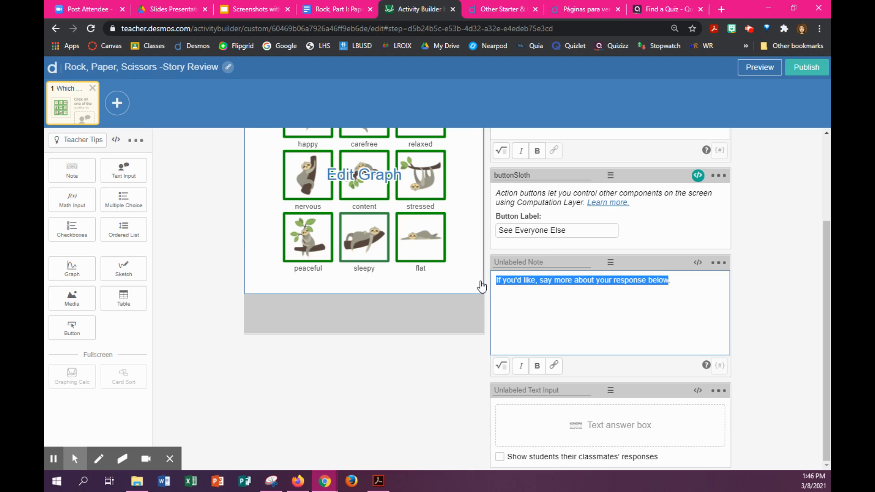
{"action": "type", "text": "I"}
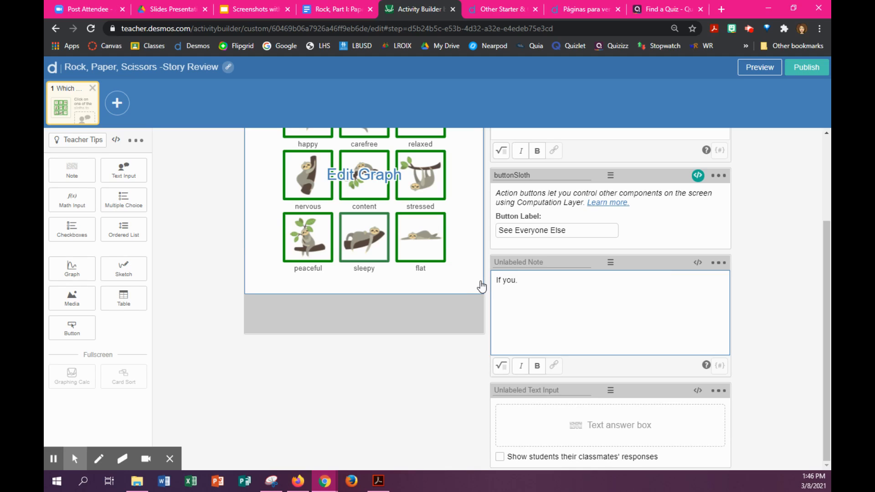
{"action": "type", "text": "f you would like to share something with Sra. Frayre, "}
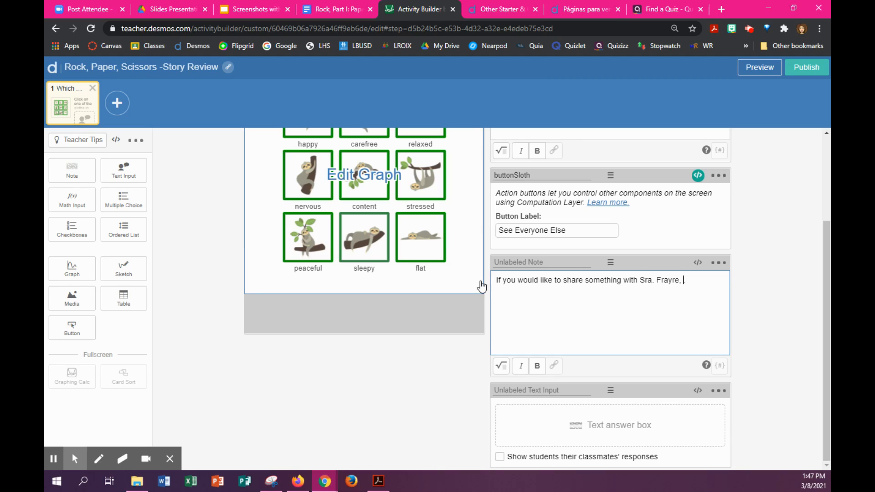
{"action": "type", "text": "do it here (nobody else wi"}
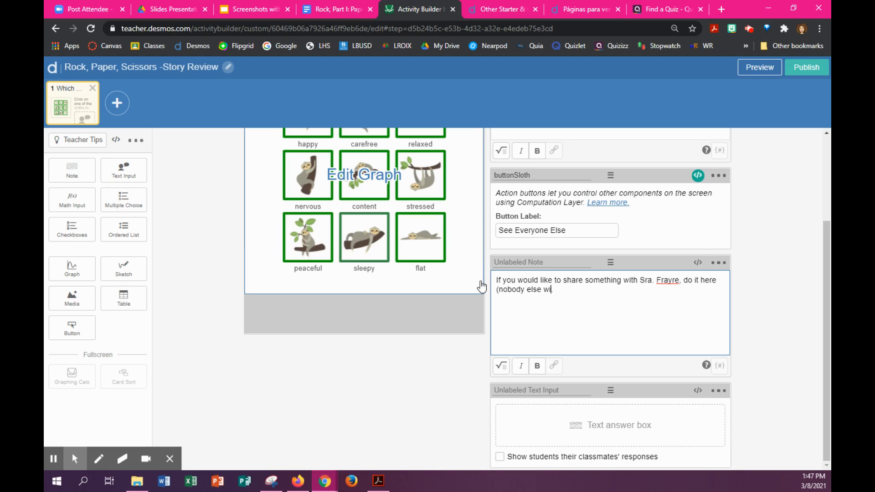
{"action": "type", "text": "ll see your response"}
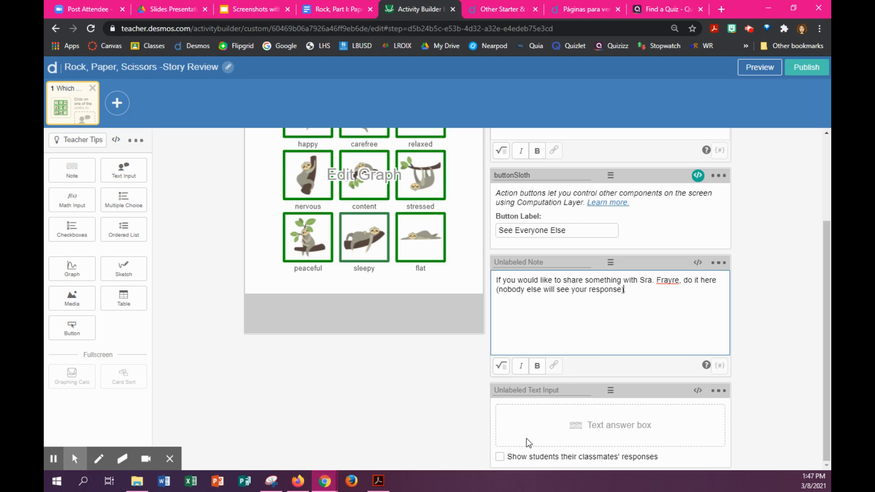
{"action": "left_click", "coordinate": [501, 458]}
{"action": "left_click", "coordinate": [501, 457]}
{"action": "scroll", "coordinate": [583, 296], "scroll_direction": "up", "scroll_amount": 3}
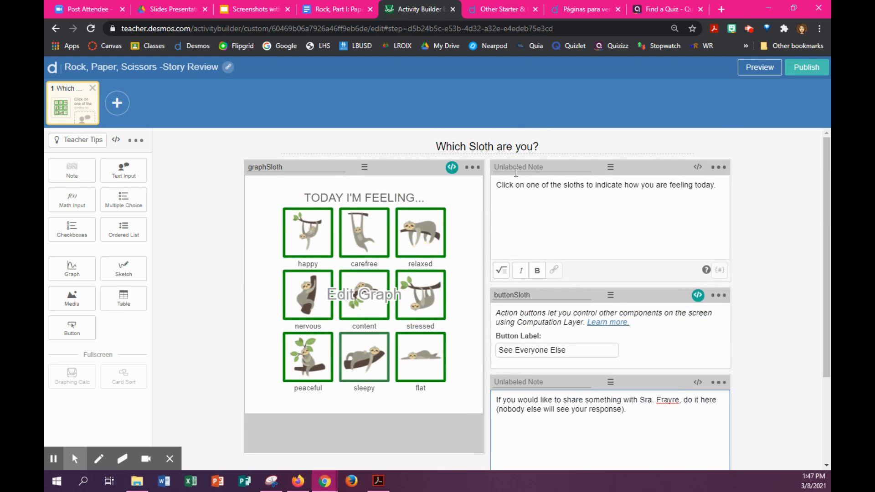
{"action": "left_click", "coordinate": [550, 143]}
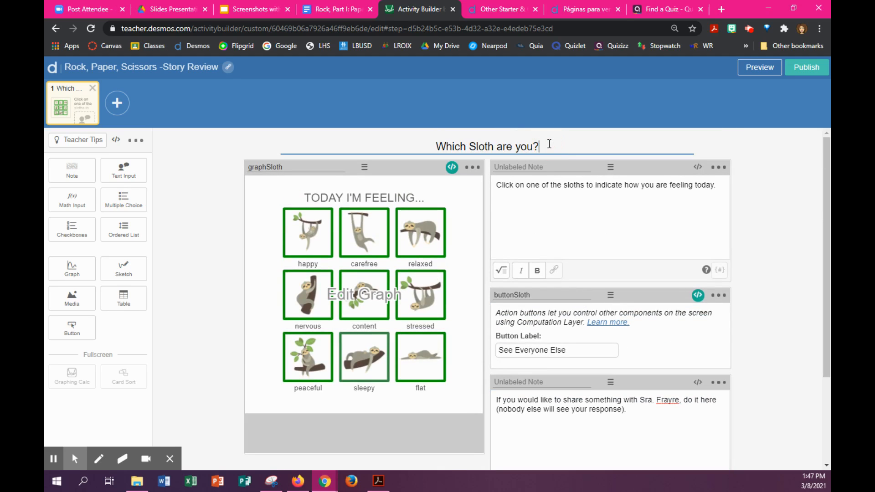
Preview the sloth screen as a student, choosing the content sloth and showing everyone else's answers, and close the preview.
{"action": "left_click", "coordinate": [765, 73]}
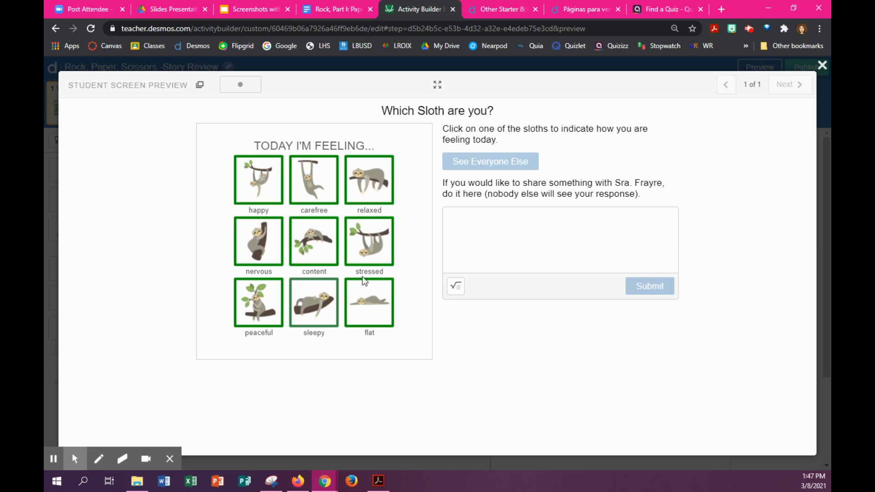
{"action": "left_click", "coordinate": [312, 241]}
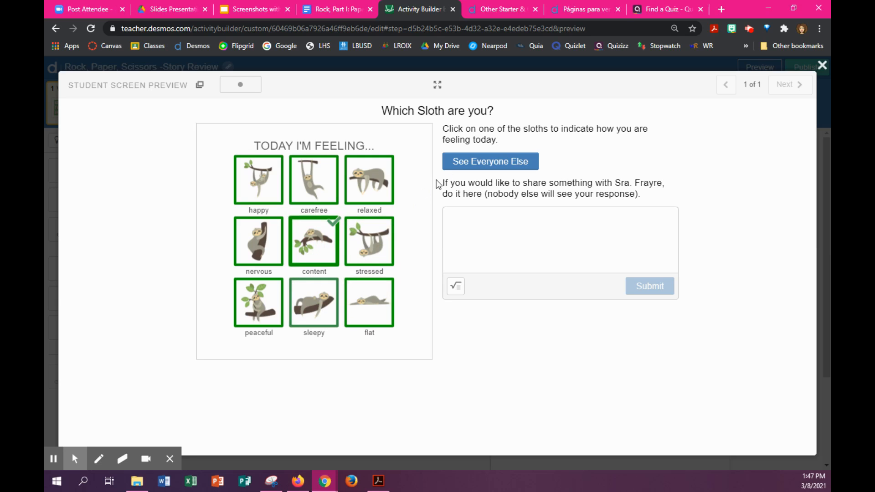
{"action": "left_click", "coordinate": [486, 166]}
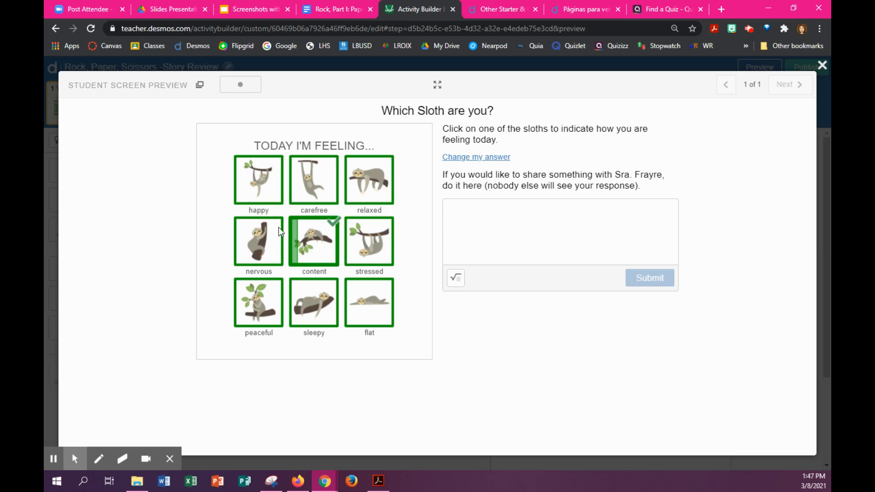
{"action": "left_click", "coordinate": [490, 206]}
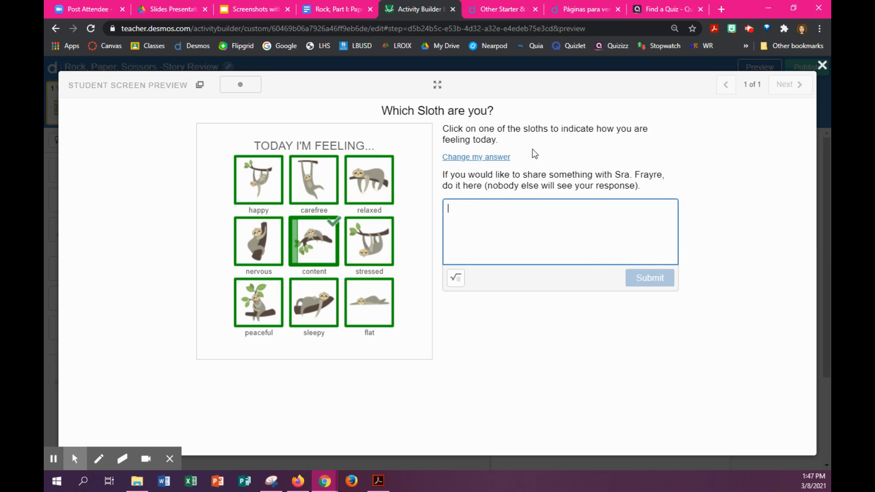
{"action": "left_click", "coordinate": [822, 66]}
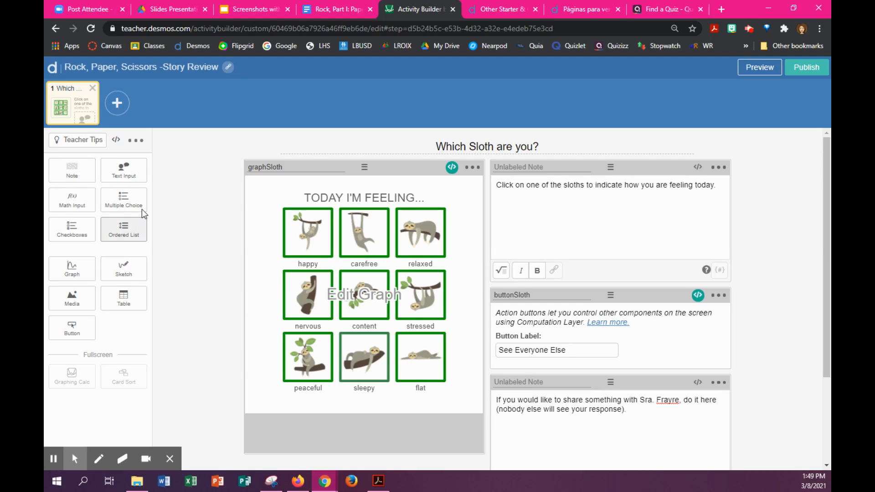
Add a second screen with an ordered list and copy "Today is the first day of school." from the story document as its first item.
{"action": "left_click", "coordinate": [118, 106]}
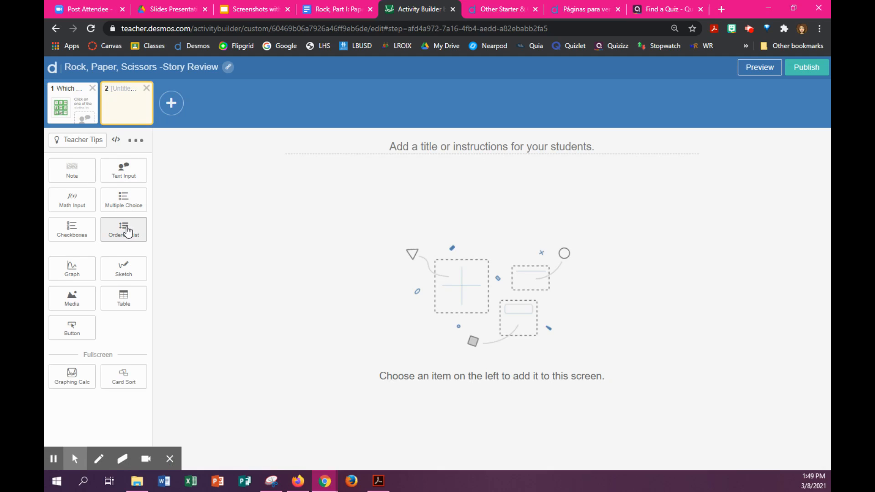
{"action": "left_click", "coordinate": [123, 231]}
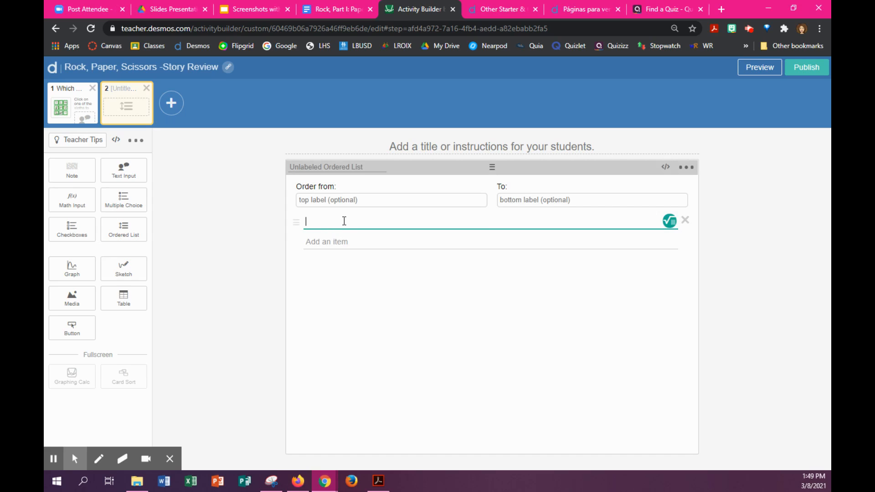
{"action": "left_click", "coordinate": [332, 7]}
{"action": "left_click_drag", "start_coordinate": [212, 203], "coordinate": [373, 205]}
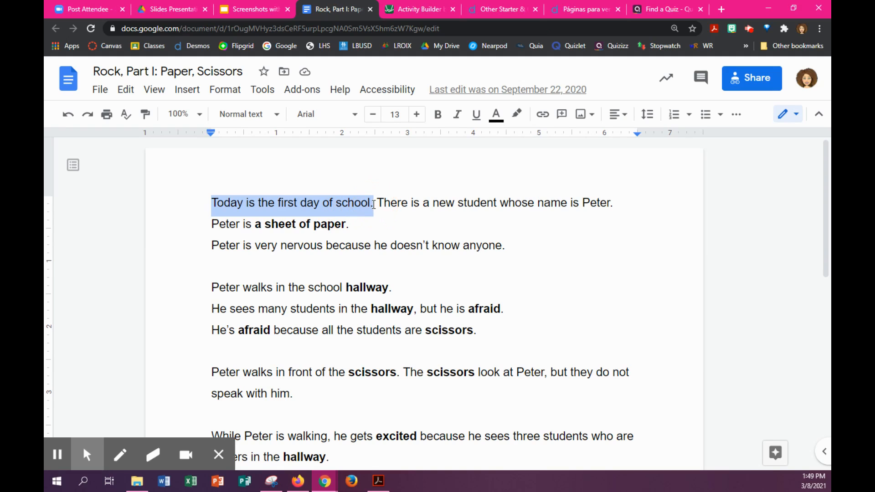
{"action": "left_click", "coordinate": [401, 14]}
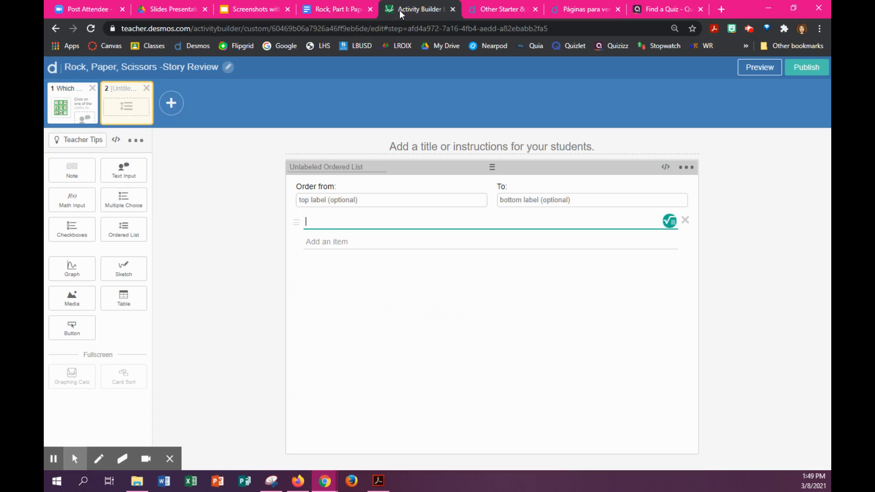
{"action": "key", "text": "ctrl+v"}
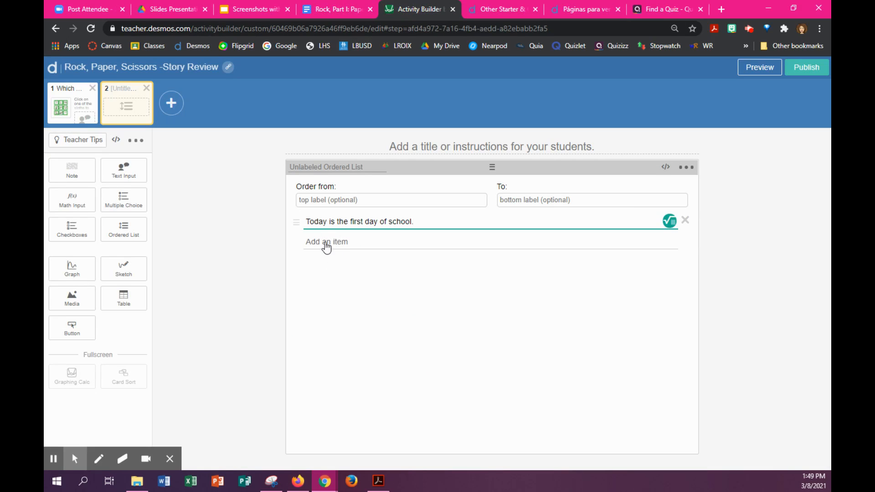
Copy "There is a new student whose name is Peter." from the story document as the ordered list's second item.
{"action": "left_click", "coordinate": [327, 243]}
{"action": "left_click", "coordinate": [323, 13]}
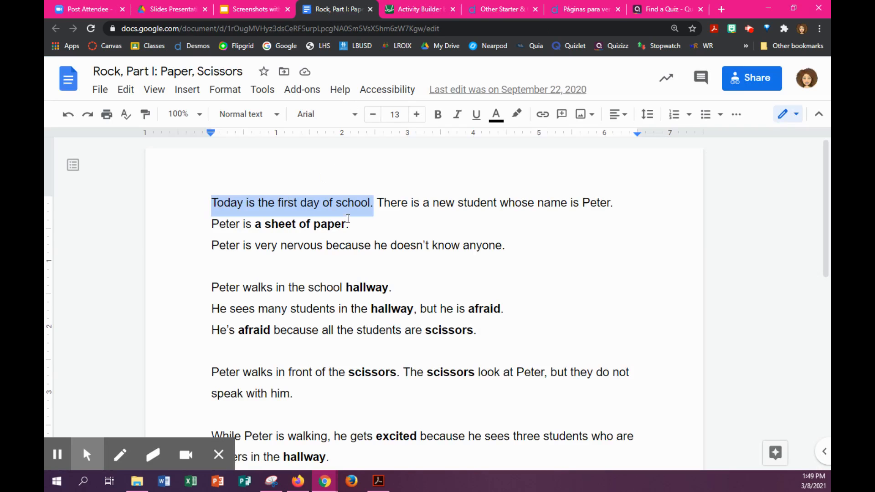
{"action": "left_click_drag", "start_coordinate": [378, 201], "coordinate": [622, 203]}
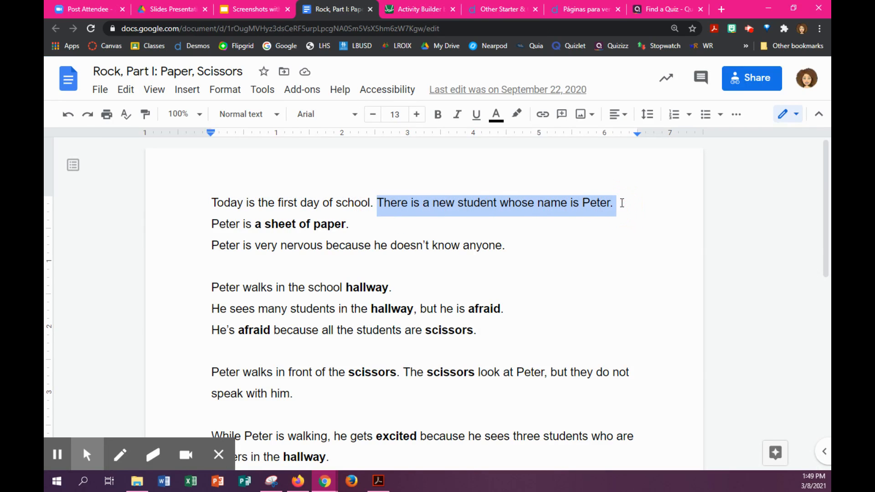
{"action": "left_click", "coordinate": [428, 12]}
{"action": "key", "text": "ctrl+v"}
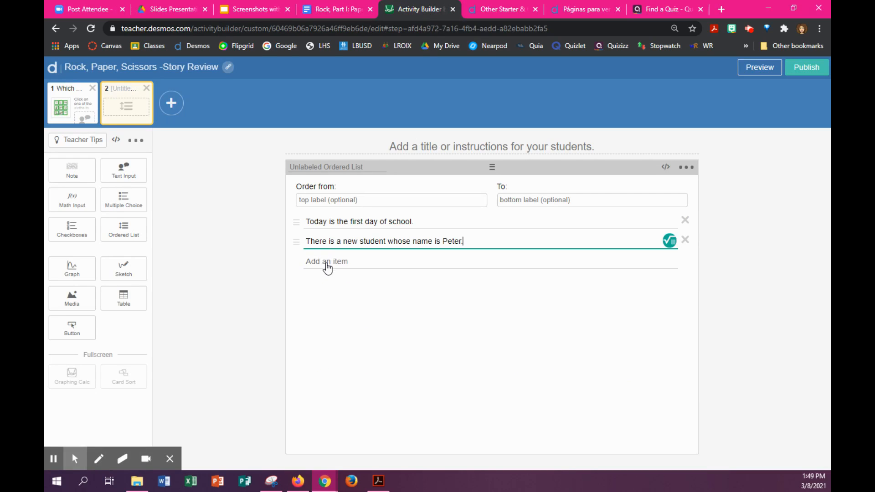
Copy "Peter is a sheet of paper." from the story document as the ordered list's third item.
{"action": "left_click", "coordinate": [325, 261]}
{"action": "left_click", "coordinate": [333, 13]}
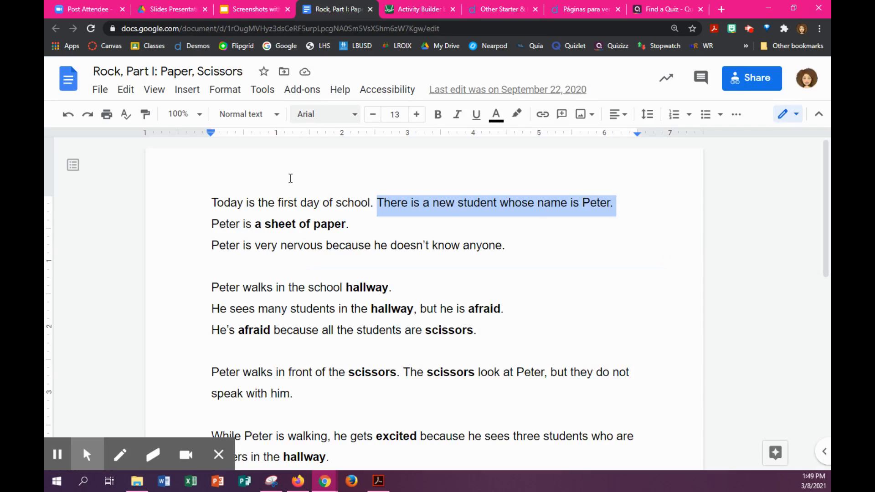
{"action": "triple_click", "coordinate": [327, 223]}
{"action": "key", "text": "ctrl+c"}
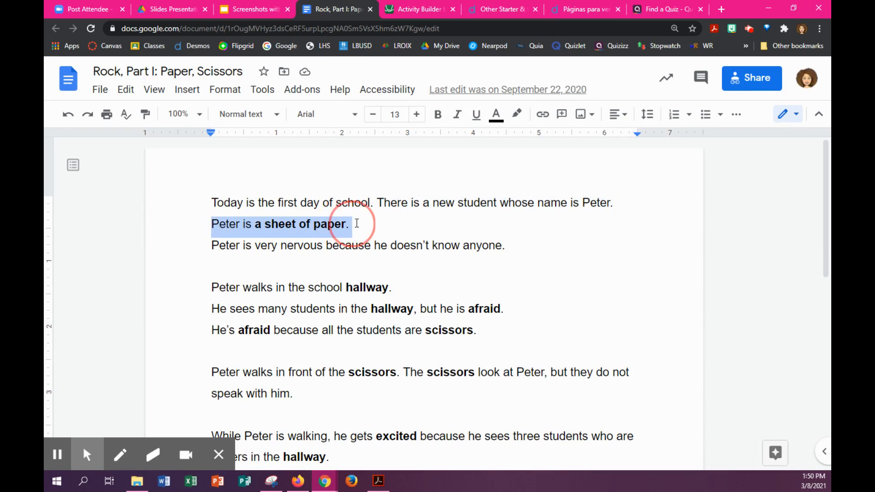
{"action": "left_click", "coordinate": [410, 9]}
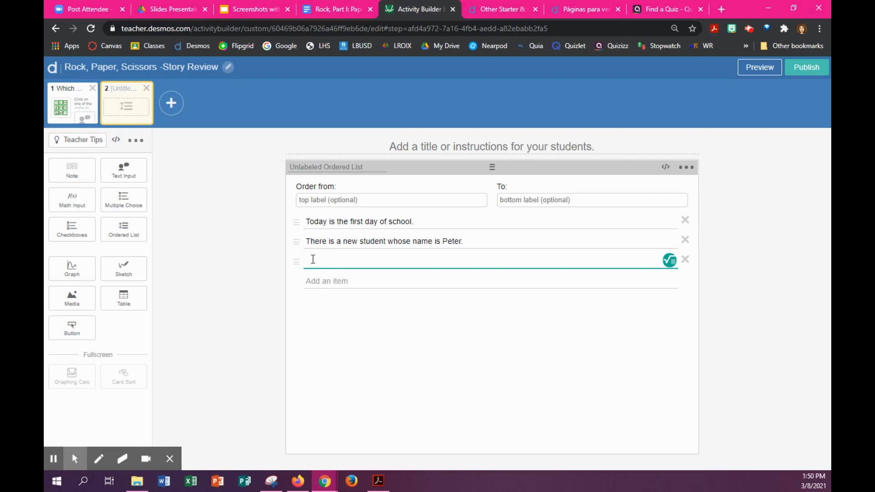
{"action": "key", "text": "ctrl+v"}
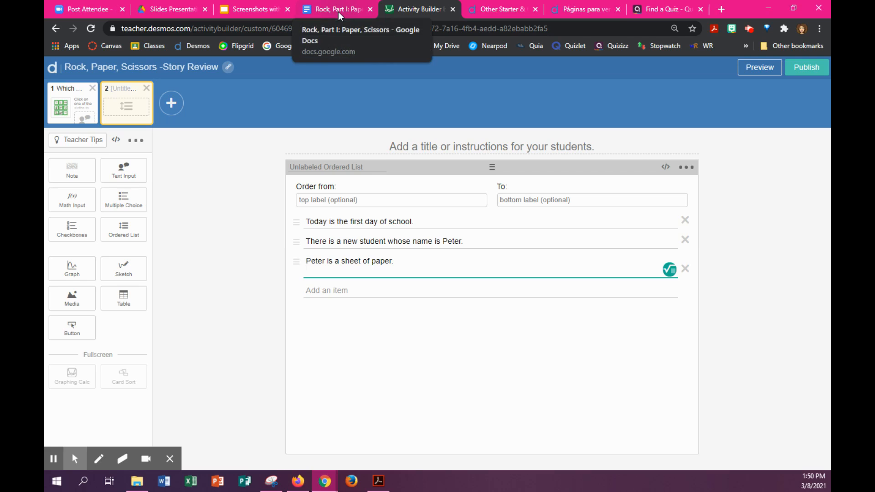
Copy "Peter is very nervous because he doesn't know anyone." from the story document as the fourth item and remove the third item's trailing blank line.
{"action": "left_click", "coordinate": [336, 292]}
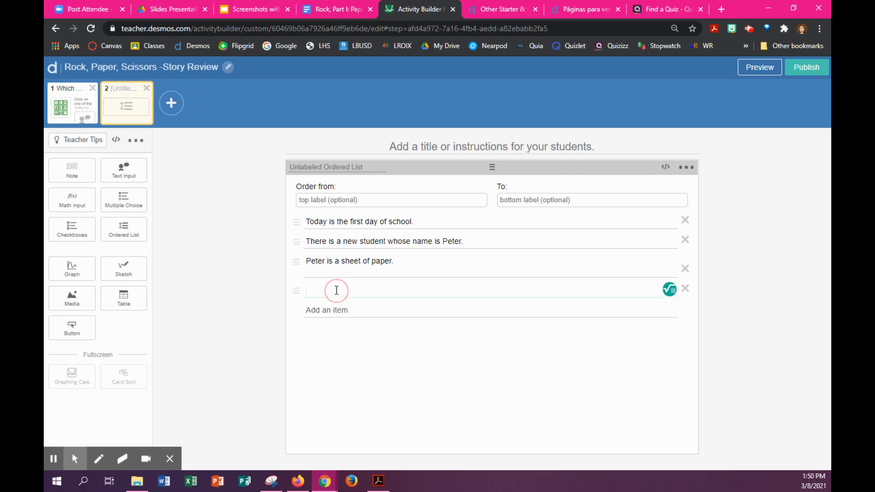
{"action": "left_click", "coordinate": [334, 9]}
{"action": "left_click_drag", "start_coordinate": [211, 247], "coordinate": [524, 245]}
{"action": "key", "text": "ctrl+c"}
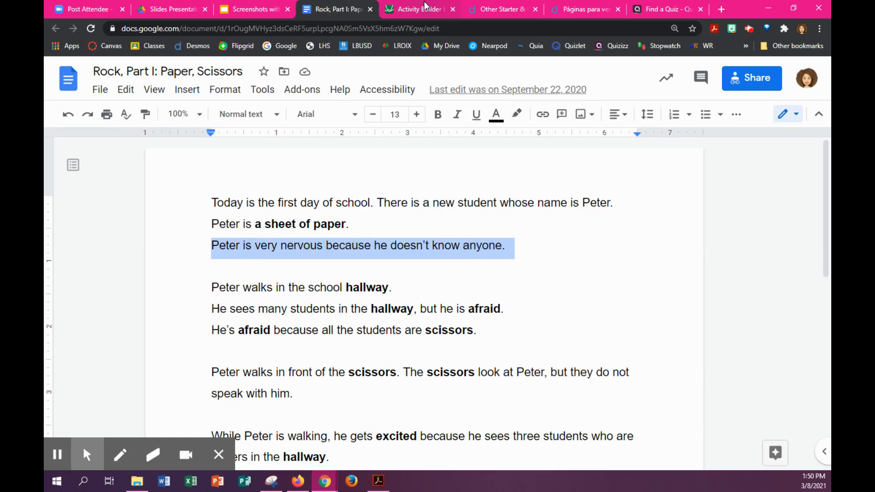
{"action": "left_click", "coordinate": [425, 9]}
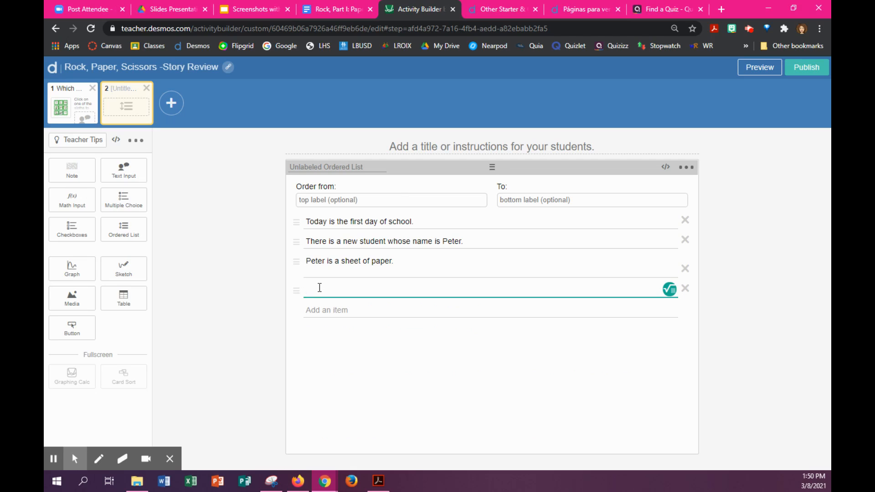
{"action": "key", "text": "ctrl+v"}
{"action": "left_click", "coordinate": [354, 267]}
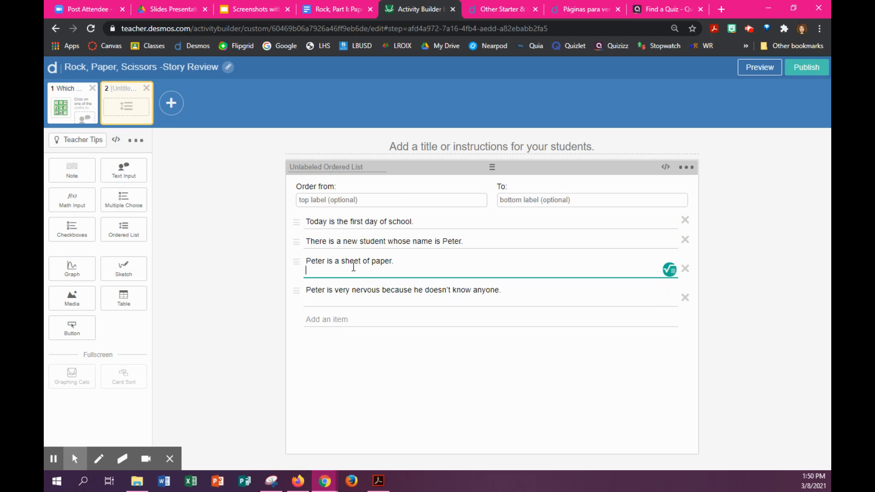
{"action": "key", "text": "BackSpace"}
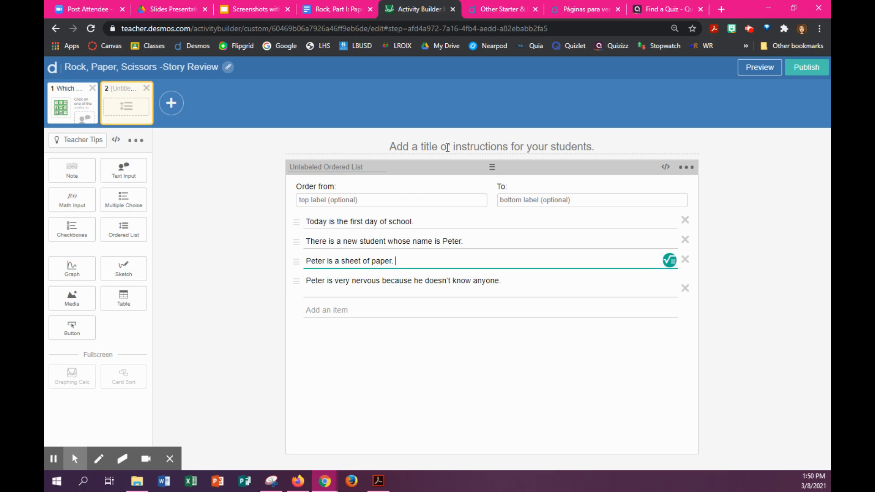
Title the ordered list screen "Place the beginning of the story in chronological order.".
{"action": "left_click", "coordinate": [448, 146]}
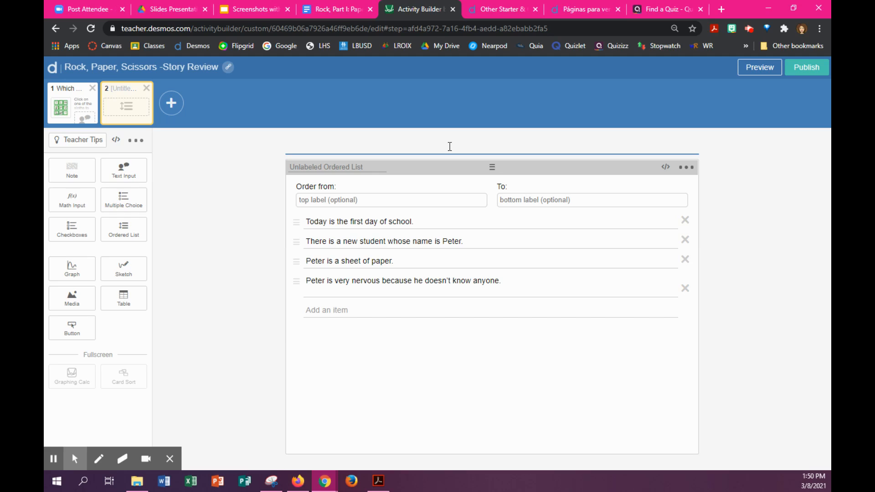
{"action": "type", "text": "Place the beg"}
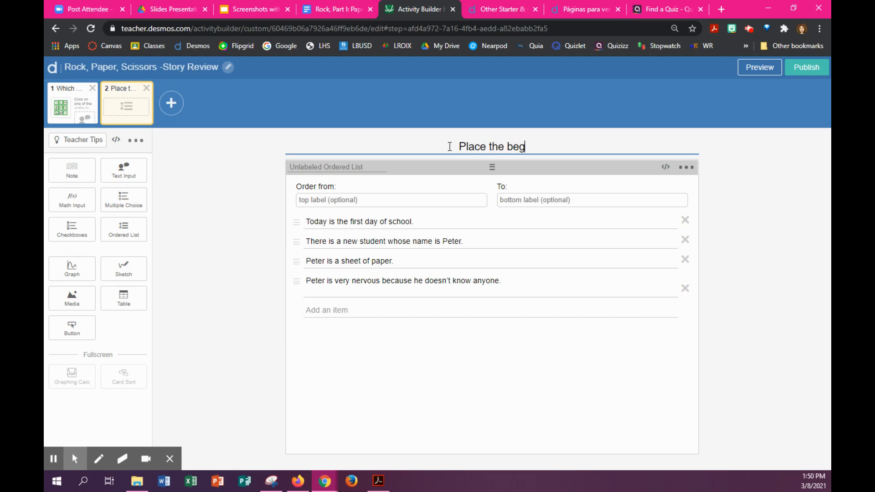
{"action": "type", "text": "inning of the"}
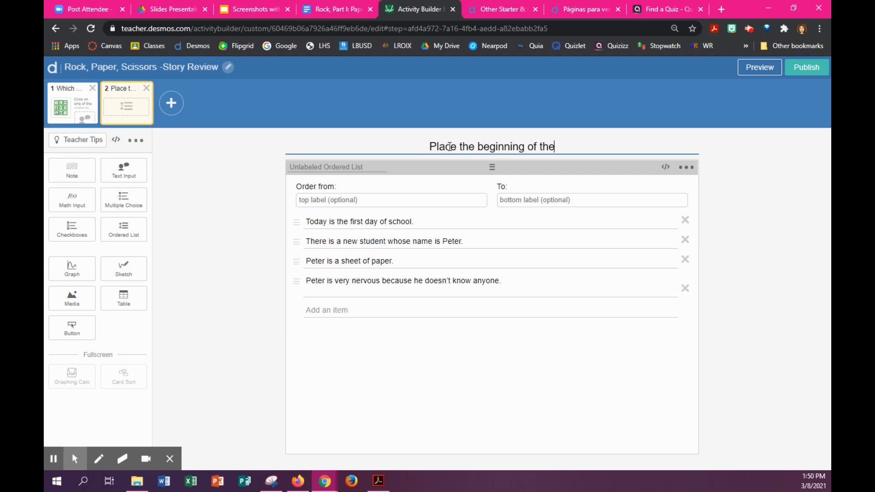
{"action": "type", "text": " story in chron"}
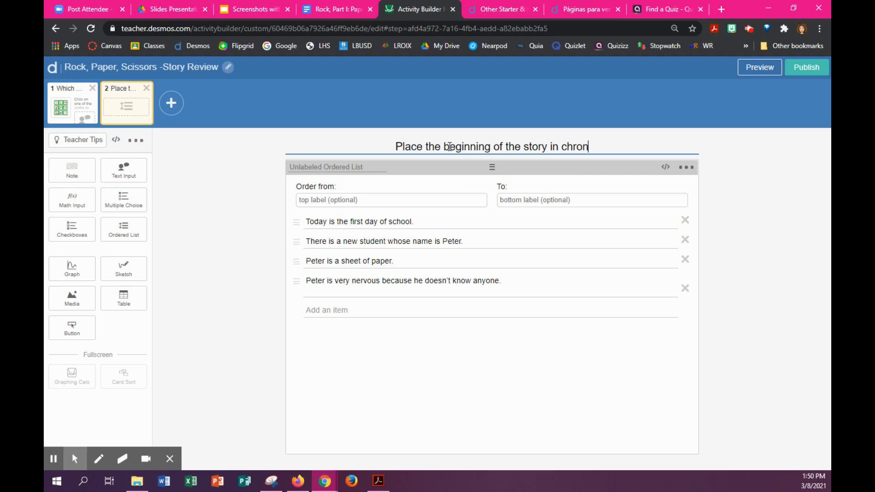
{"action": "type", "text": "ological order"}
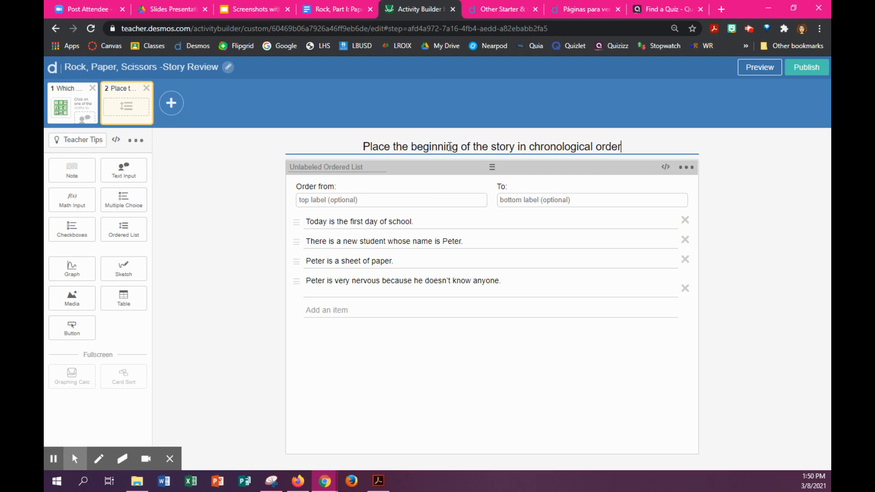
{"action": "type", "text": "."}
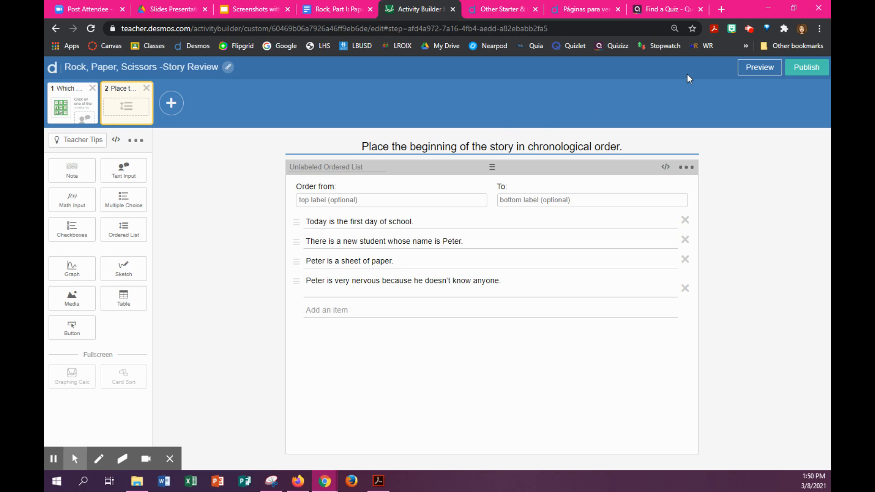
Preview the ordered list as a student, try rearranging the four sentences, and close the preview.
{"action": "left_click", "coordinate": [758, 68]}
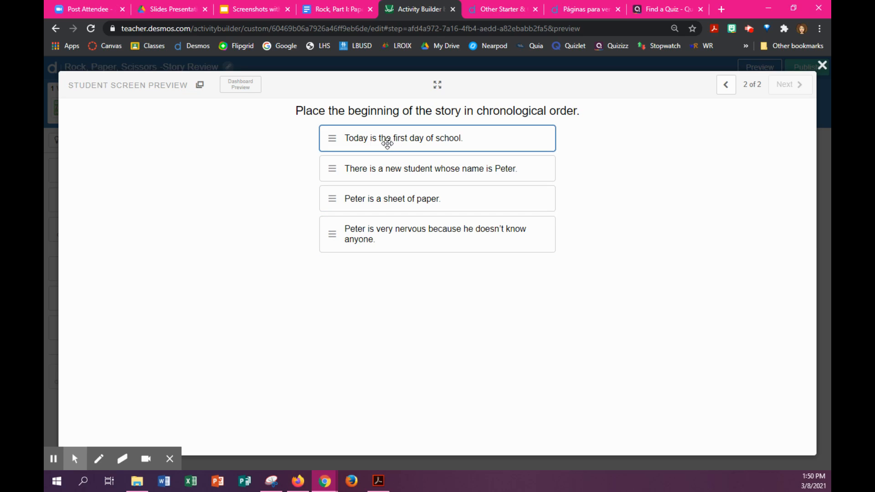
{"action": "left_click_drag", "start_coordinate": [383, 143], "coordinate": [379, 205]}
{"action": "left_click_drag", "start_coordinate": [385, 237], "coordinate": [383, 128]}
{"action": "left_click_drag", "start_coordinate": [377, 172], "coordinate": [381, 119]}
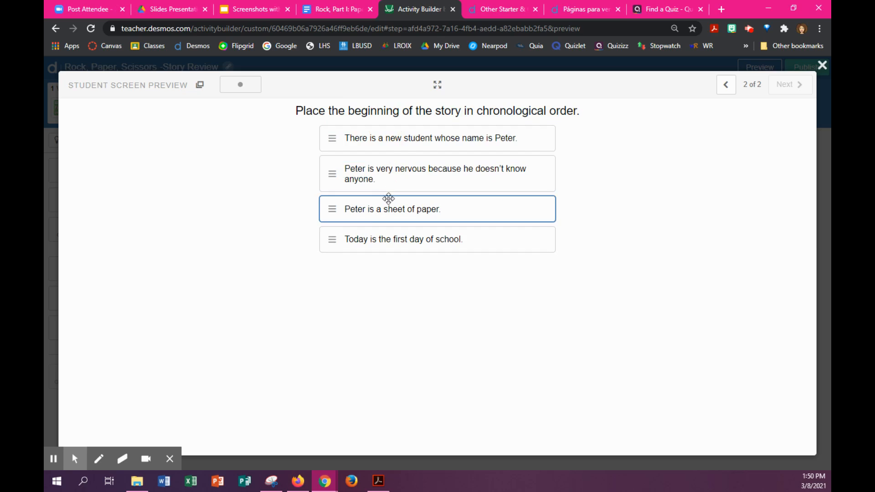
{"action": "left_click_drag", "start_coordinate": [389, 197], "coordinate": [391, 139]}
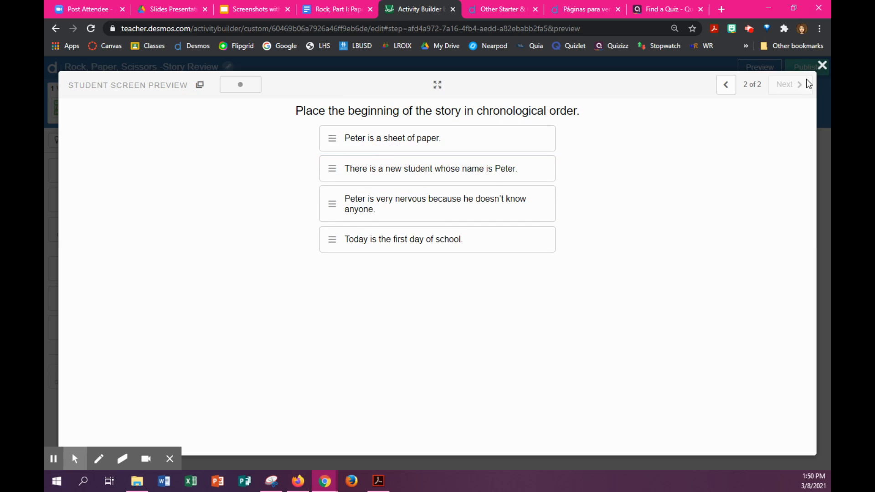
{"action": "left_click", "coordinate": [823, 67]}
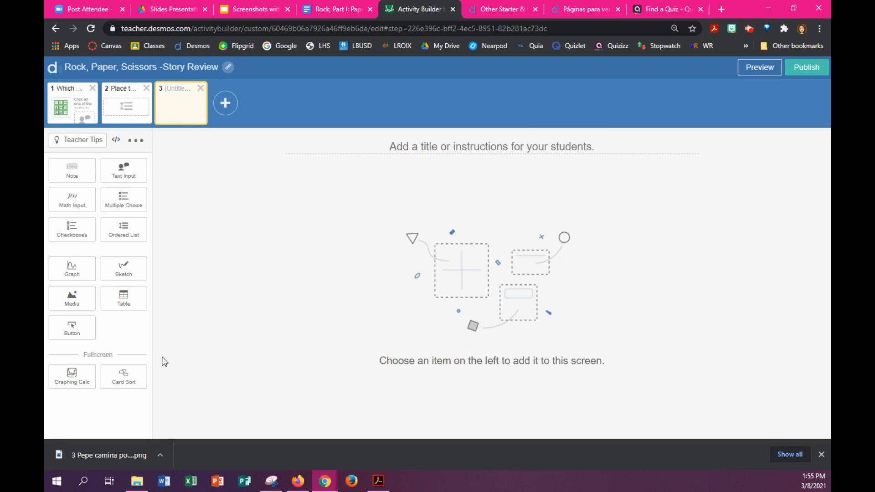
Add a card sort to the third screen with an image card using "2 Todos los estudiantes son tijeras.png" from the Images folder.
{"action": "left_click", "coordinate": [124, 376]}
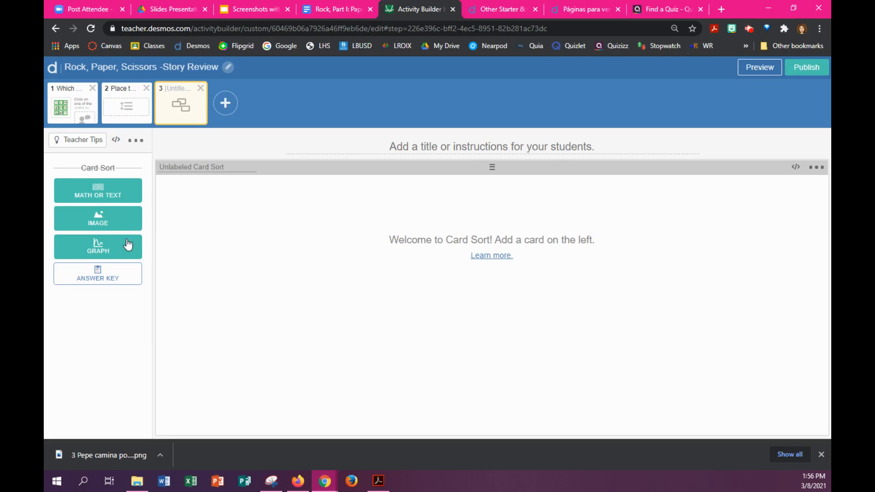
{"action": "left_click", "coordinate": [101, 223]}
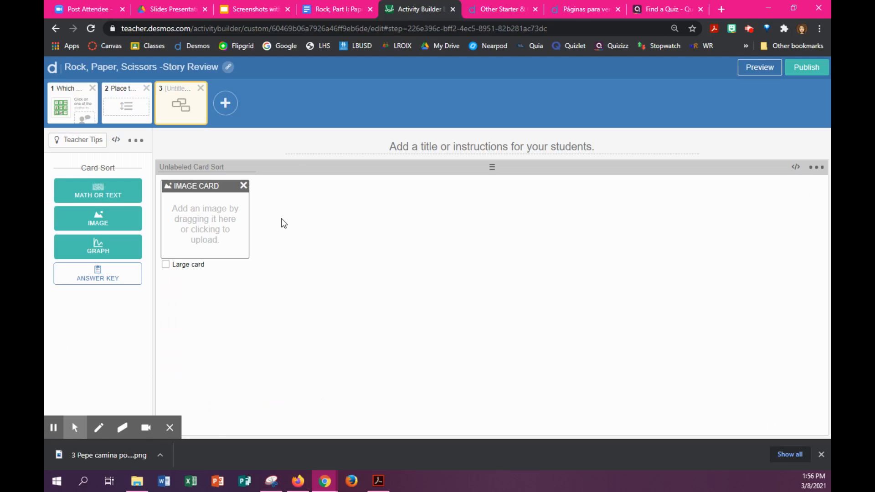
{"action": "left_click", "coordinate": [206, 227]}
{"action": "double_click", "coordinate": [180, 136]}
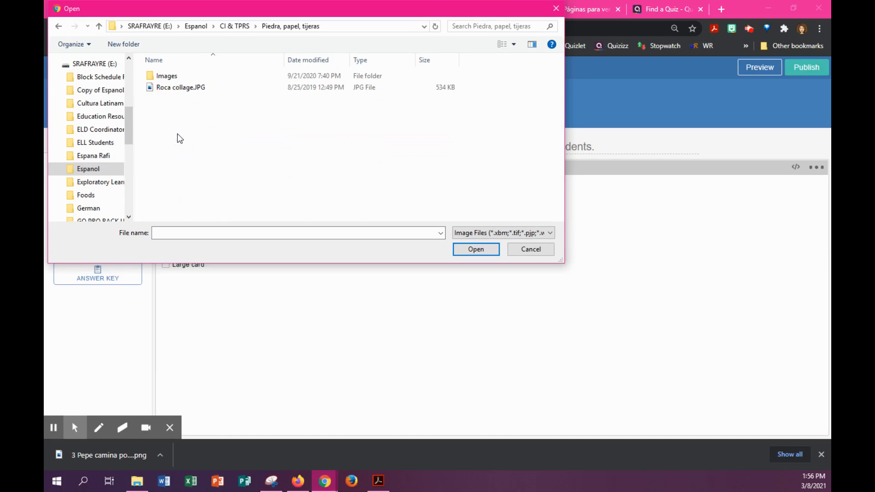
{"action": "double_click", "coordinate": [168, 80]}
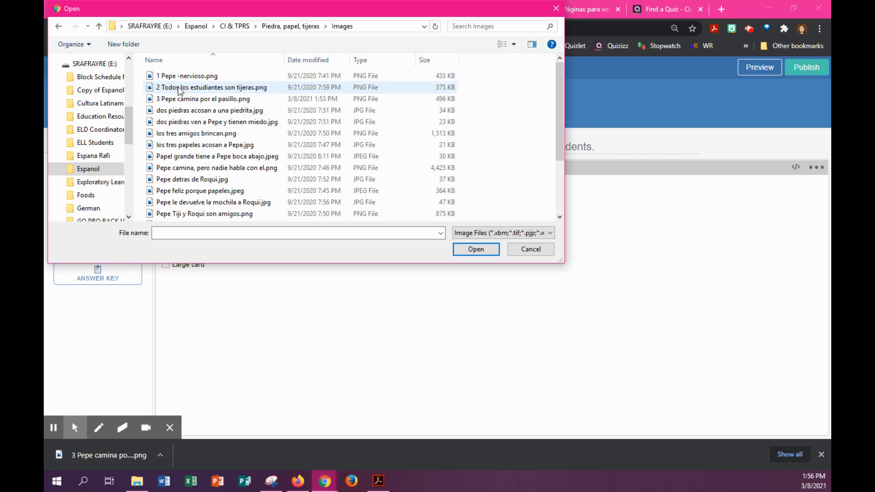
{"action": "double_click", "coordinate": [179, 88]}
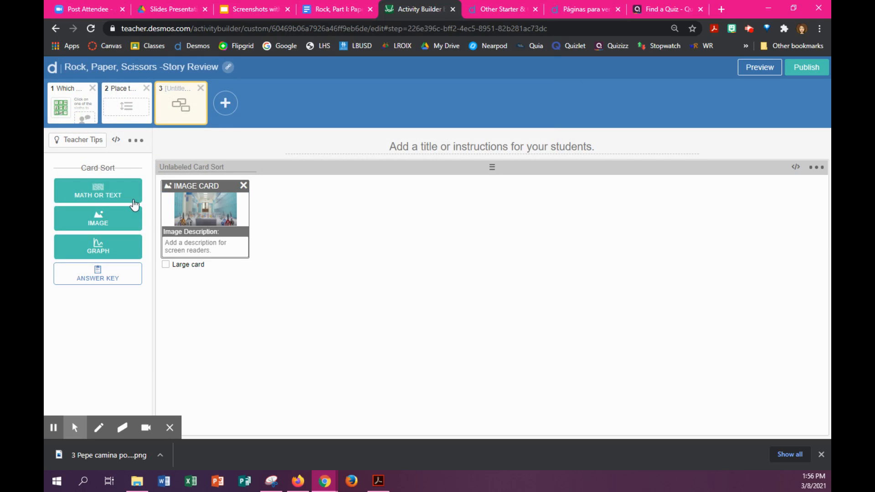
Add a text card with "Peter walks in the school hallway. He sees many students in the hallway, but he is afraid." copied from the story document.
{"action": "left_click", "coordinate": [102, 194]}
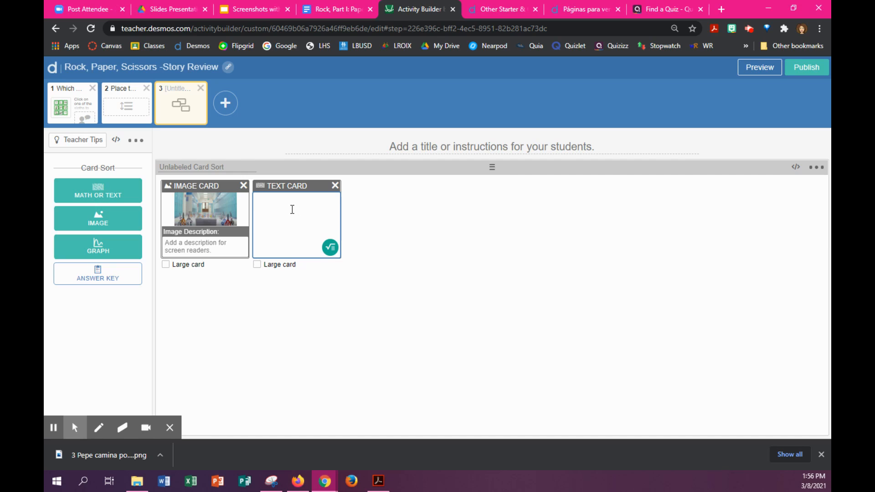
{"action": "left_click", "coordinate": [325, 20]}
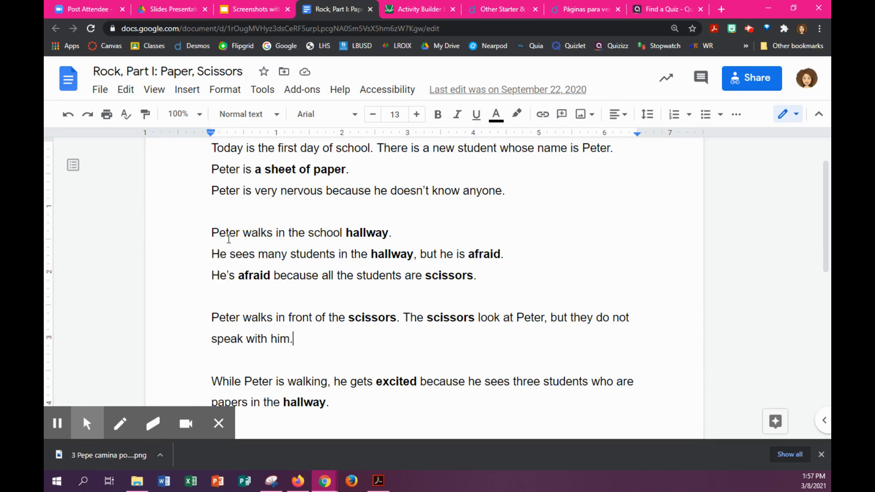
{"action": "left_click_drag", "start_coordinate": [213, 233], "coordinate": [511, 253]}
{"action": "key", "text": "ctrl+c"}
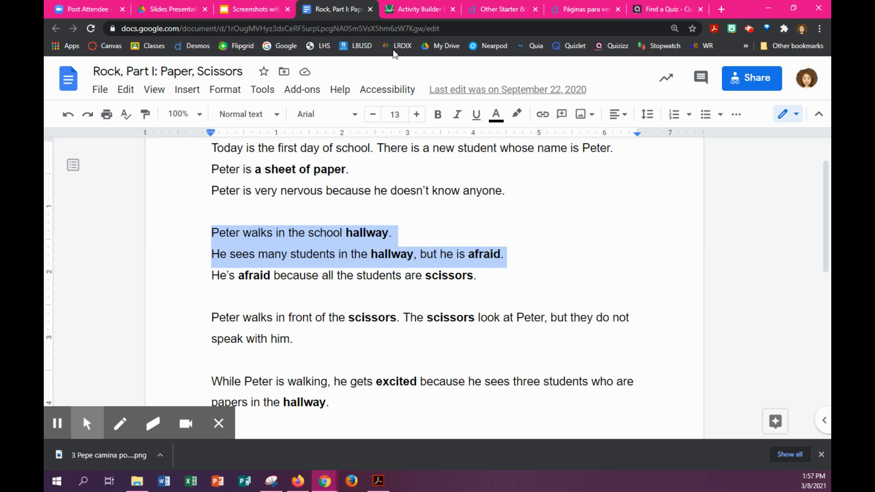
{"action": "left_click", "coordinate": [399, 10]}
{"action": "left_click", "coordinate": [268, 209]}
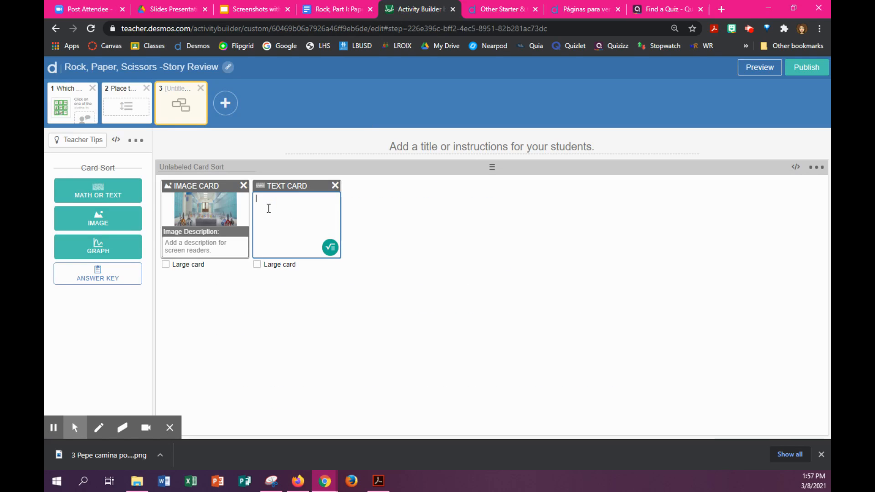
{"action": "key", "text": "ctrl+v"}
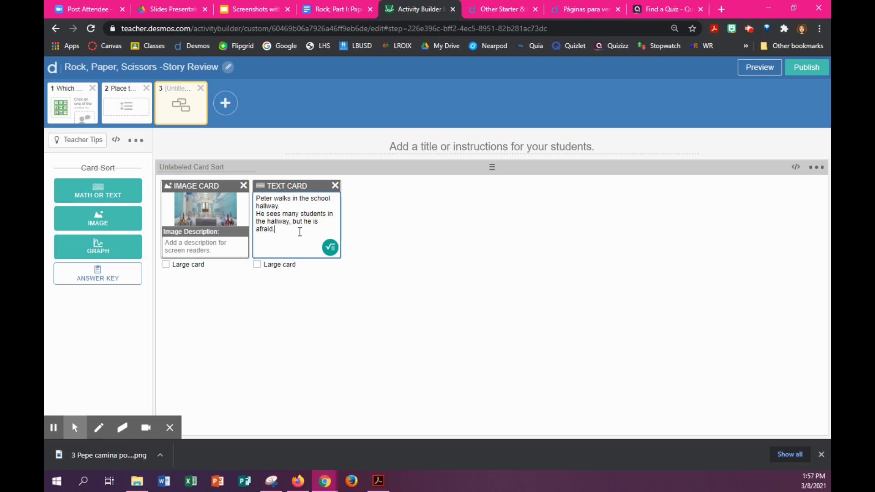
{"action": "left_click", "coordinate": [289, 206]}
Add a second image card using "3 Pepe camina por el pasillo.png".
{"action": "left_click", "coordinate": [102, 221]}
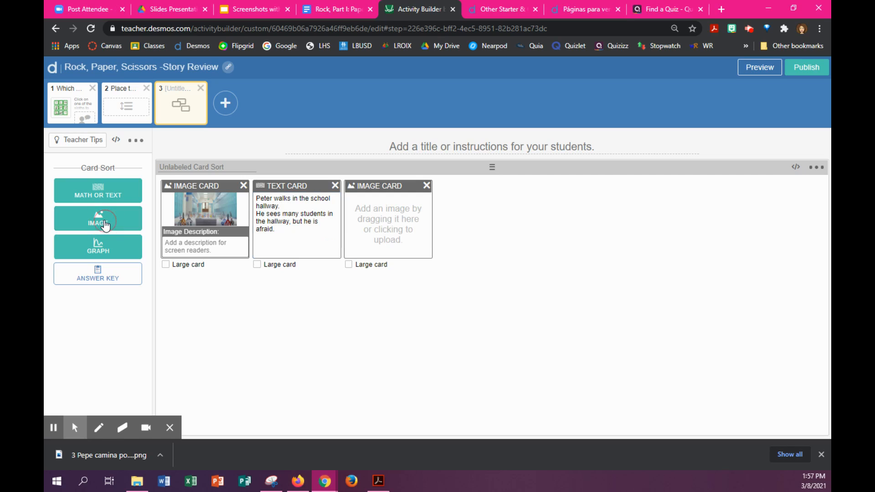
{"action": "left_click", "coordinate": [380, 228]}
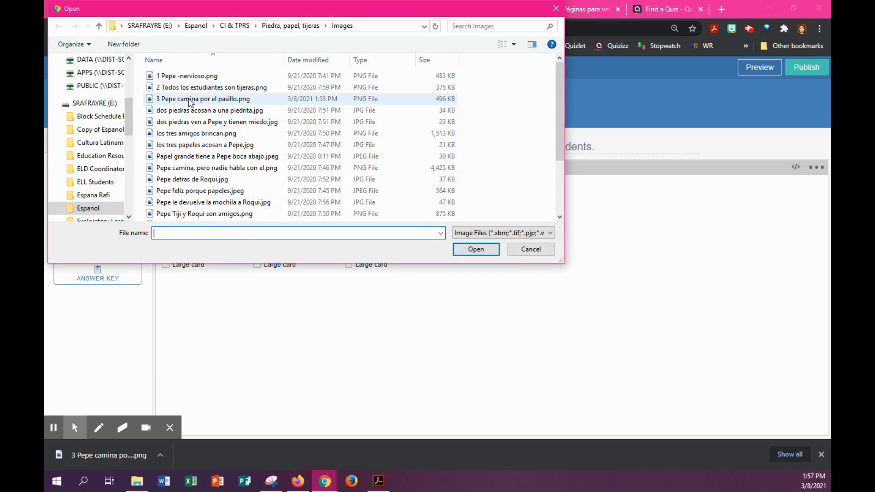
{"action": "double_click", "coordinate": [190, 99]}
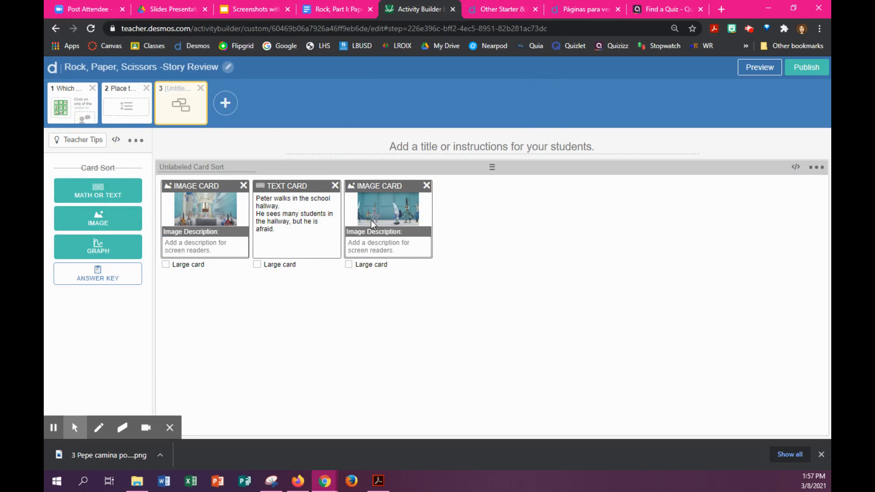
Add a text card with "Peter walks in front of the scissors. The scissors look at Peter, but they do not speak with him." from the story document.
{"action": "left_click", "coordinate": [331, 9]}
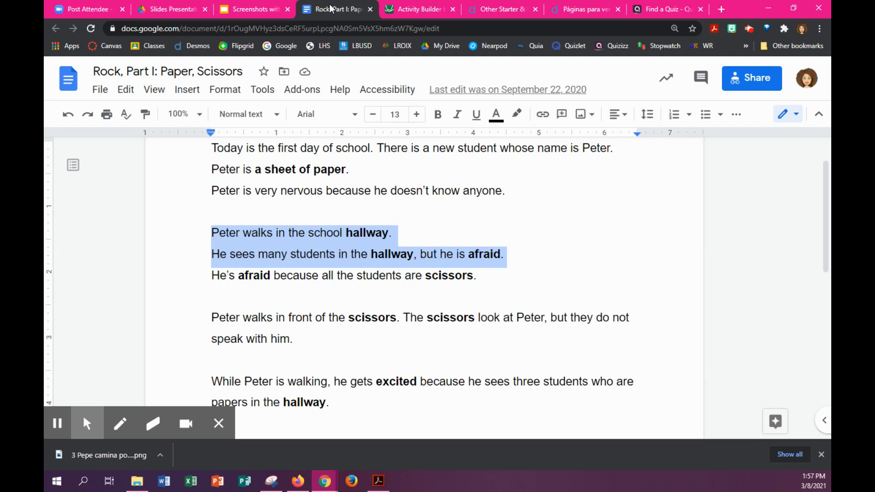
{"action": "left_click", "coordinate": [394, 12]}
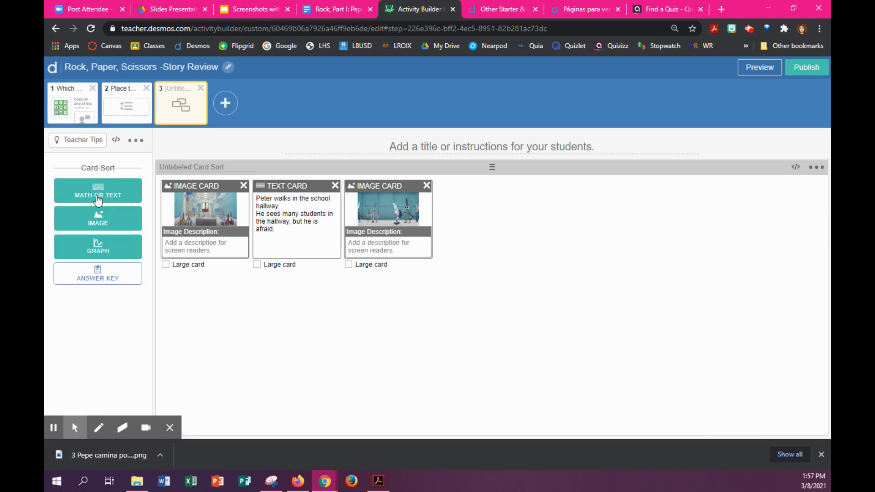
{"action": "left_click", "coordinate": [98, 200]}
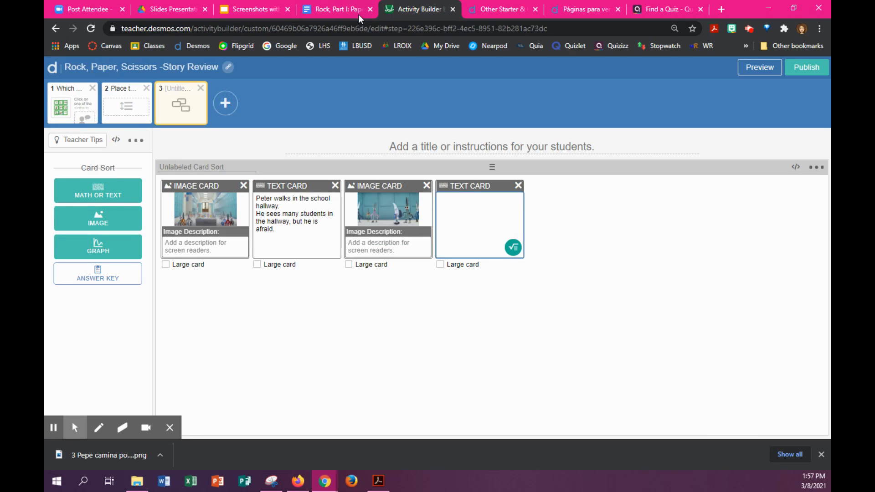
{"action": "left_click", "coordinate": [330, 16]}
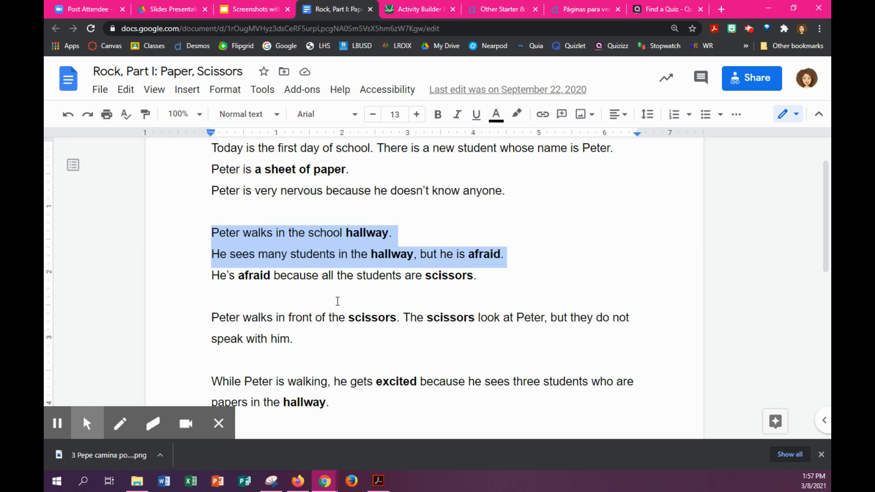
{"action": "scroll", "coordinate": [338, 301], "scroll_direction": "down", "scroll_amount": 1}
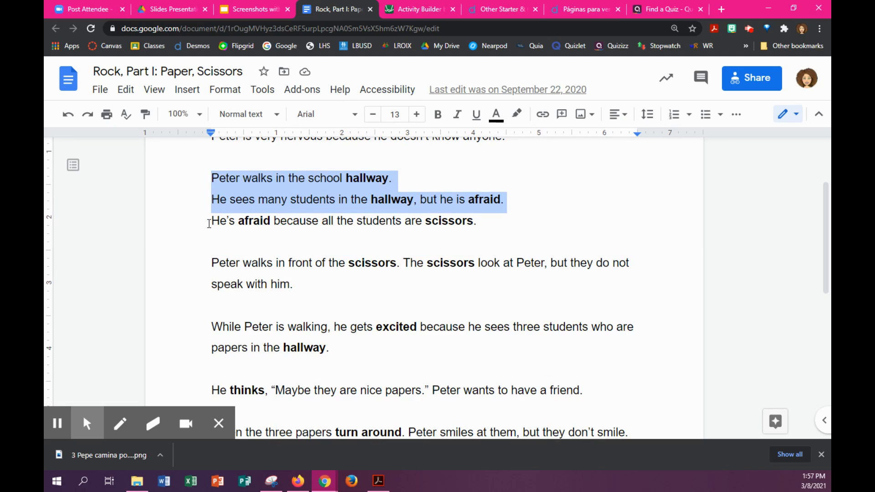
{"action": "left_click_drag", "start_coordinate": [208, 262], "coordinate": [316, 289]}
{"action": "key", "text": "ctrl+c"}
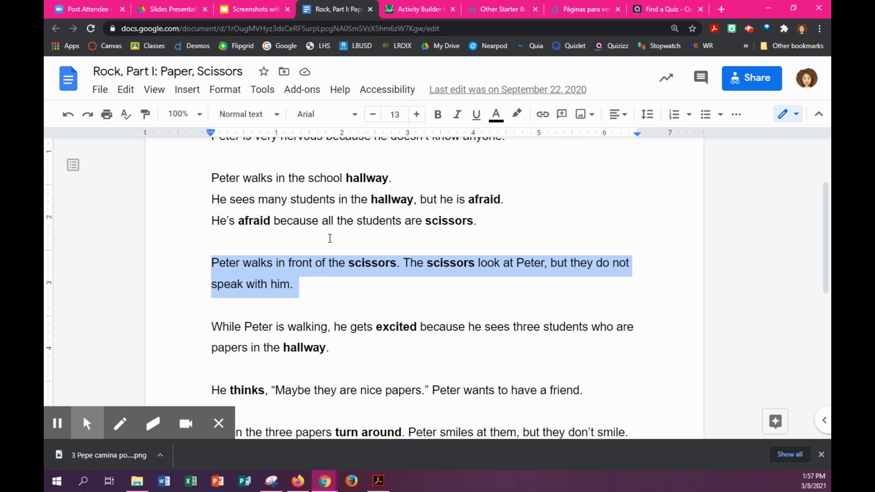
{"action": "left_click", "coordinate": [415, 12]}
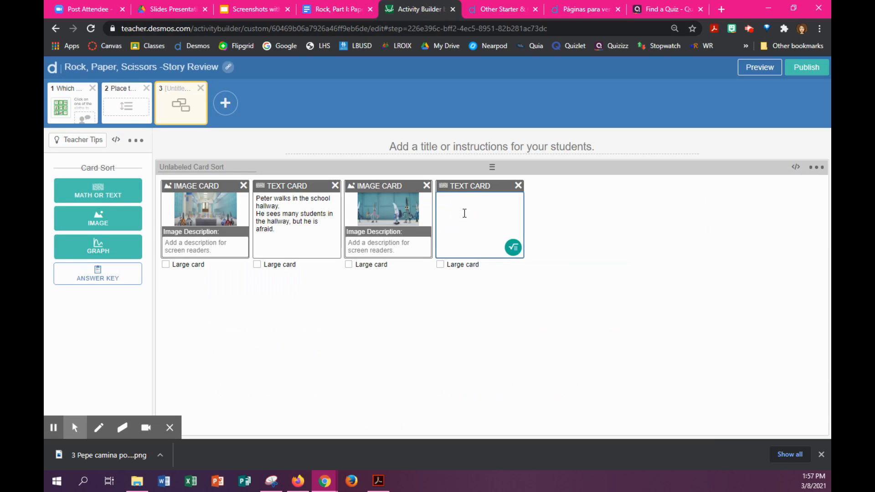
{"action": "key", "text": "ctrl+v"}
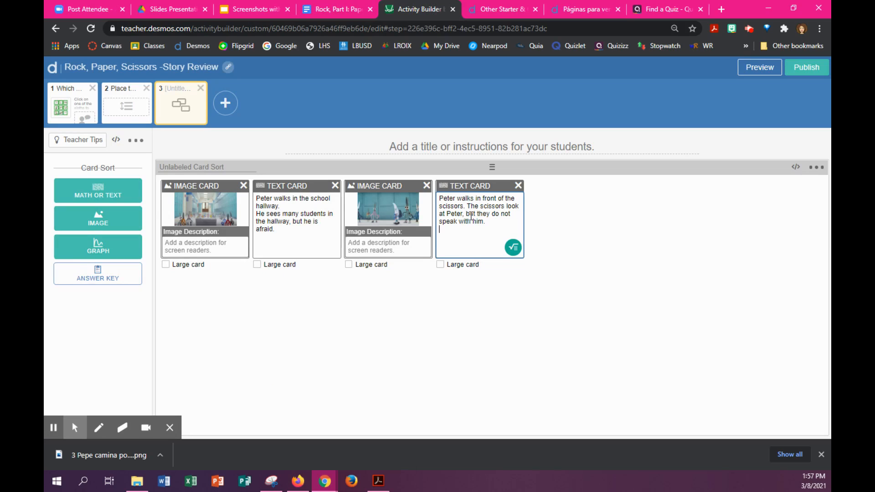
Add a third image card to the card sort using "Pepe feliz porque papeles.jpeg" from the Images folder.
{"action": "left_click", "coordinate": [101, 218]}
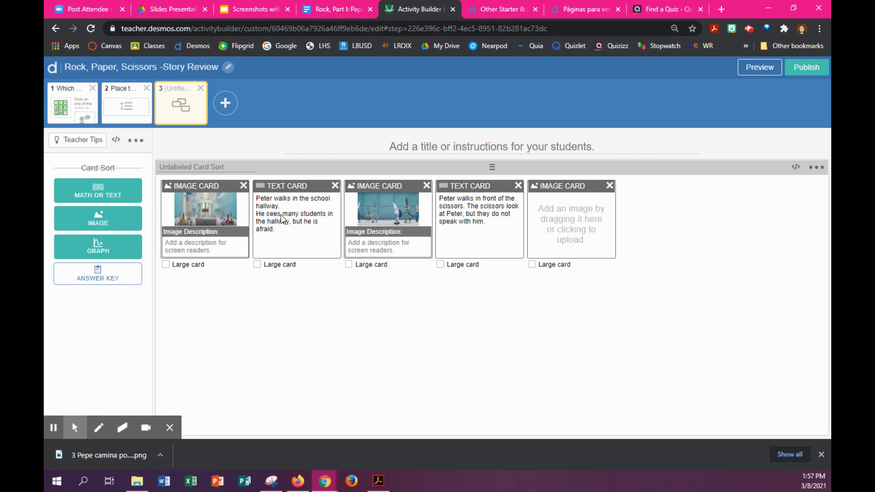
{"action": "left_click", "coordinate": [556, 214]}
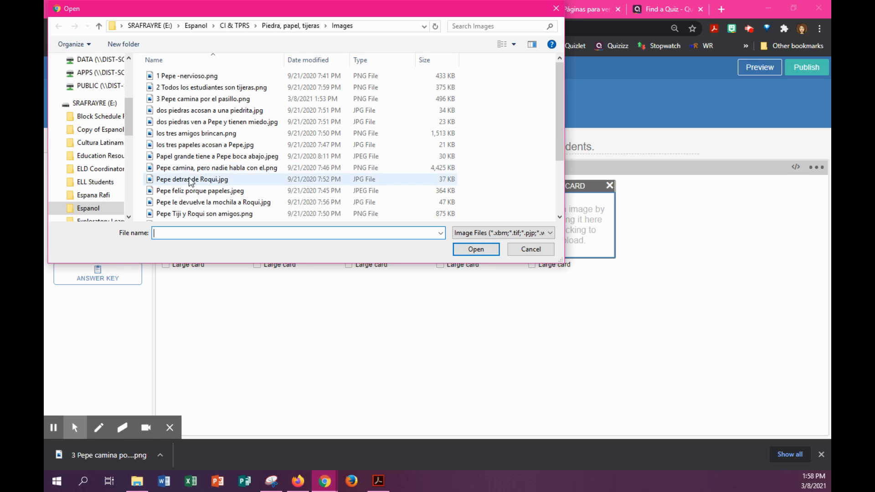
{"action": "double_click", "coordinate": [184, 195]}
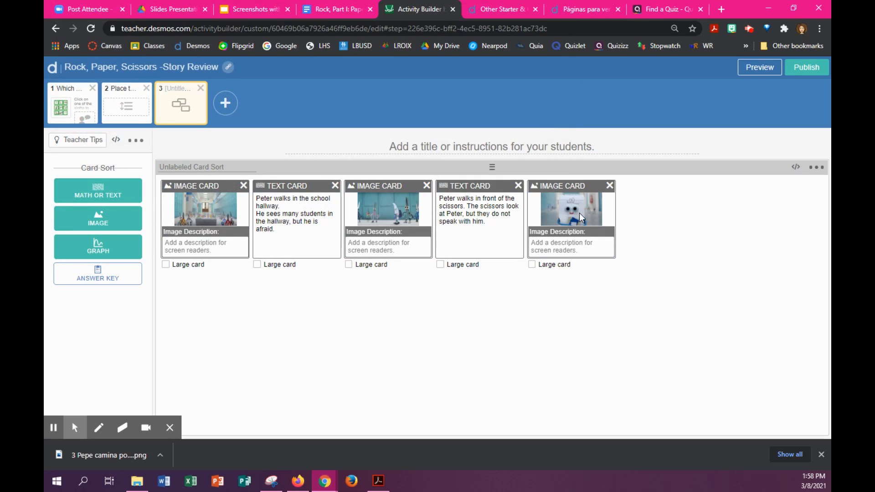
Add a text card with "While Peter is walking, he gets excited because he sees three students who are papers in the hallway." from the story document.
{"action": "left_click", "coordinate": [112, 196]}
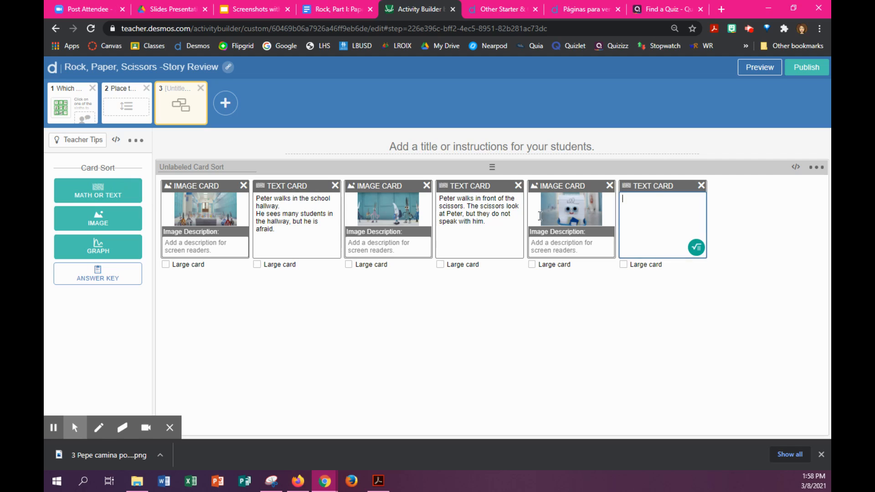
{"action": "left_click", "coordinate": [327, 7]}
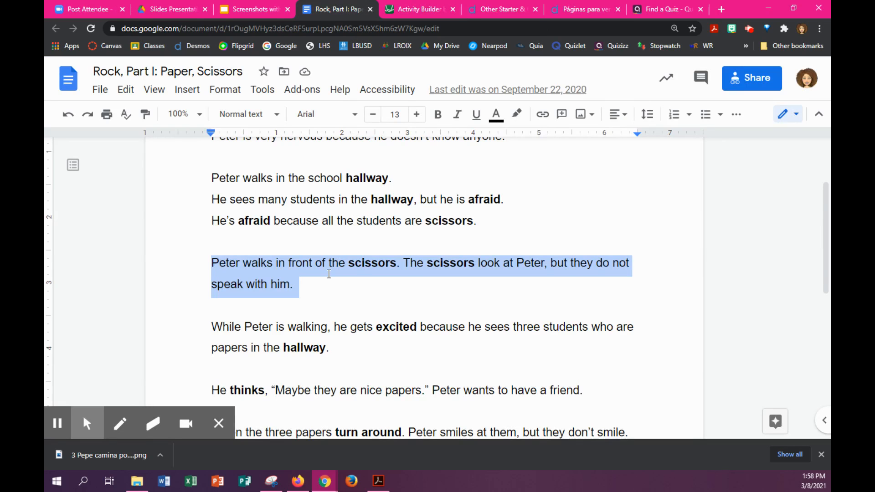
{"action": "scroll", "coordinate": [329, 274], "scroll_direction": "down", "scroll_amount": 3}
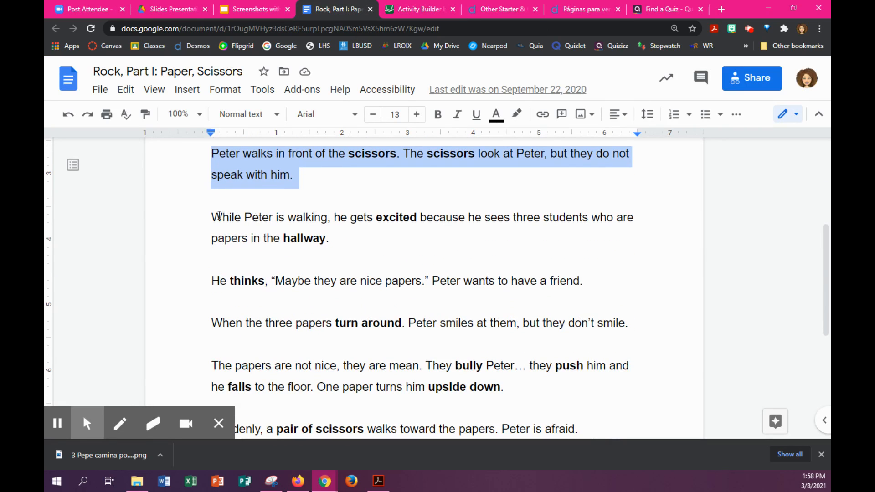
{"action": "left_click", "coordinate": [219, 216]}
{"action": "left_click_drag", "start_coordinate": [212, 217], "coordinate": [345, 237]}
{"action": "key", "text": "ctrl+c"}
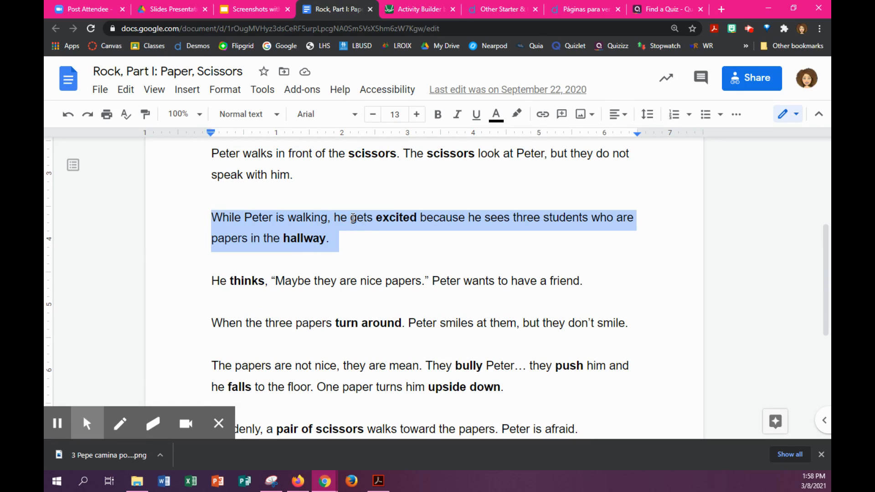
{"action": "left_click", "coordinate": [410, 9]}
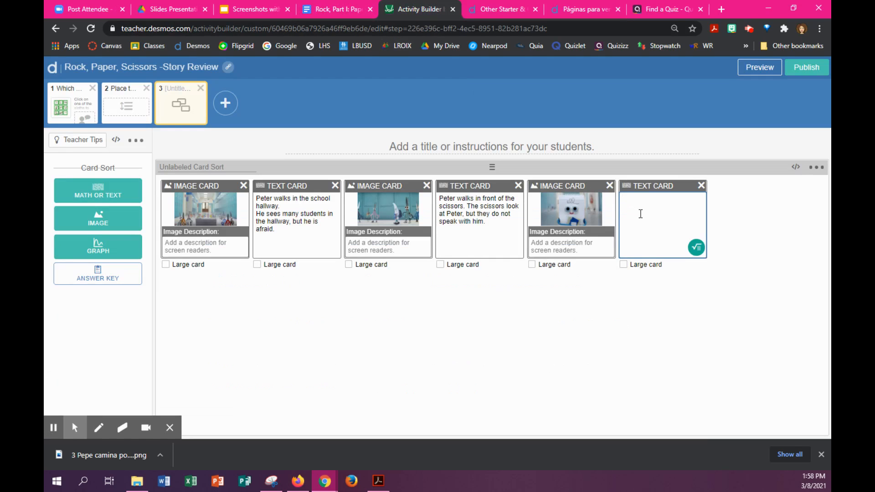
{"action": "key", "text": "ctrl+v"}
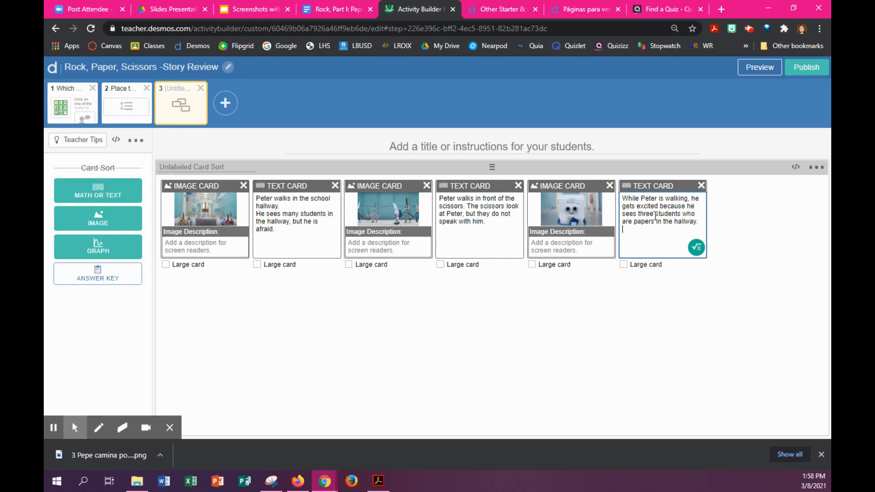
Add a fourth image card to the card sort using "los tres papeles acosan a Pepe.jpg" from the Images folder.
{"action": "left_click", "coordinate": [91, 223]}
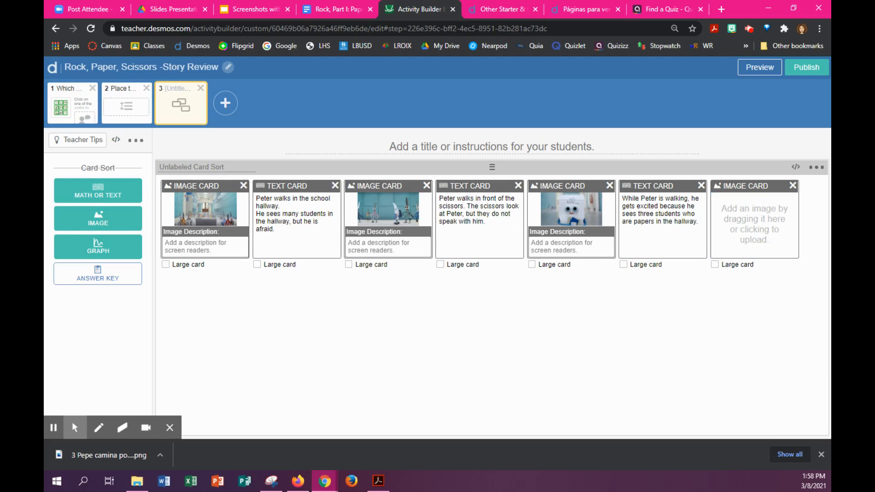
{"action": "left_click", "coordinate": [755, 225]}
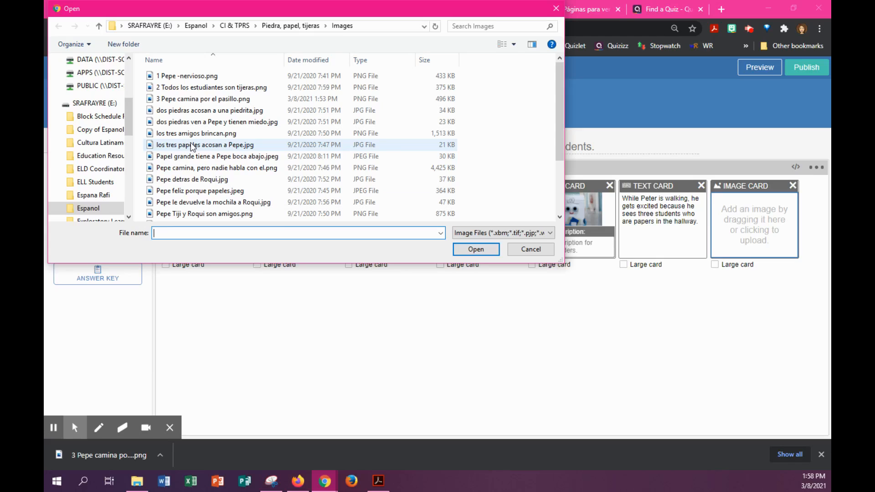
{"action": "left_click", "coordinate": [190, 146]}
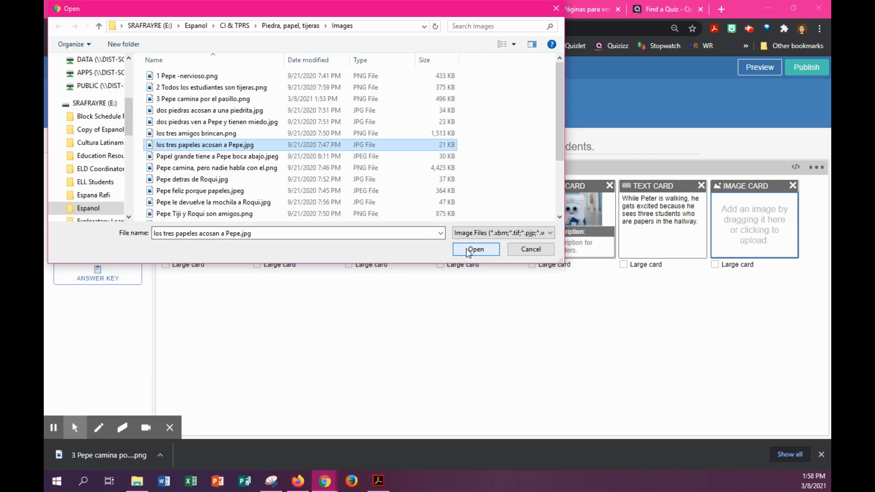
{"action": "left_click", "coordinate": [491, 249]}
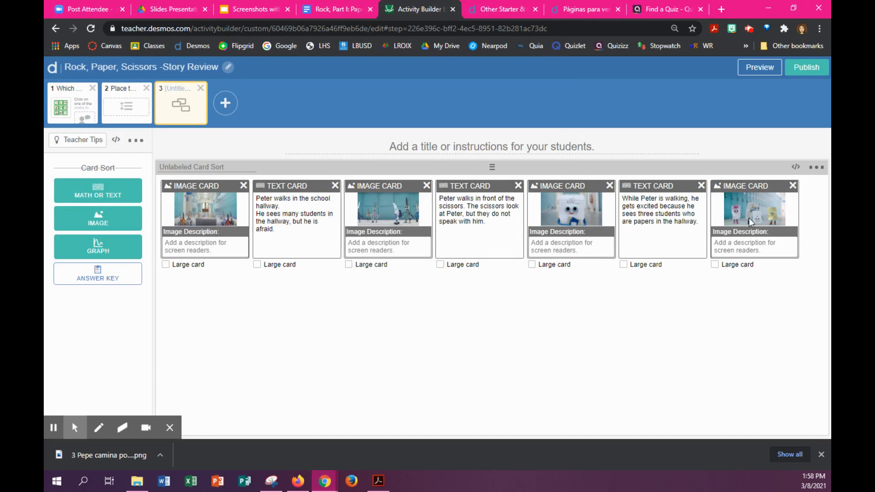
Add a text card containing the story paragraph from "The papers are not nice, they are mean" through "One paper turns him upside down.".
{"action": "left_click", "coordinate": [109, 189]}
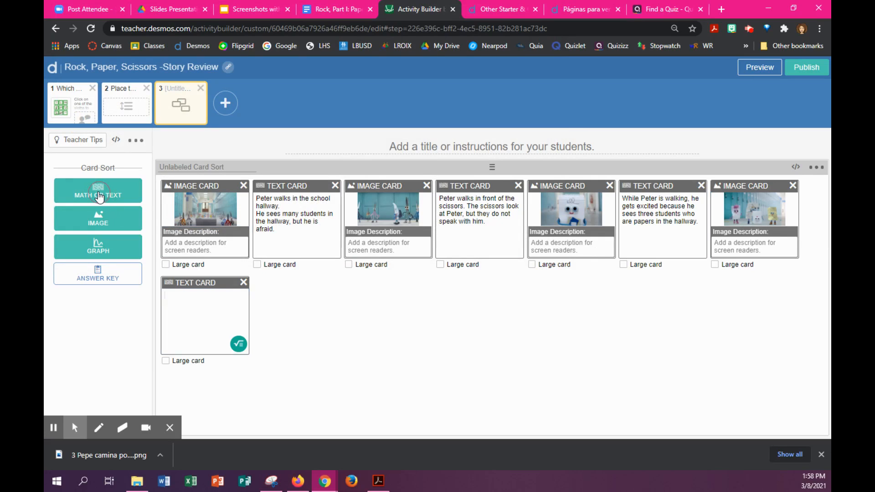
{"action": "left_click", "coordinate": [321, 10]}
{"action": "scroll", "coordinate": [306, 336], "scroll_direction": "down", "scroll_amount": 2}
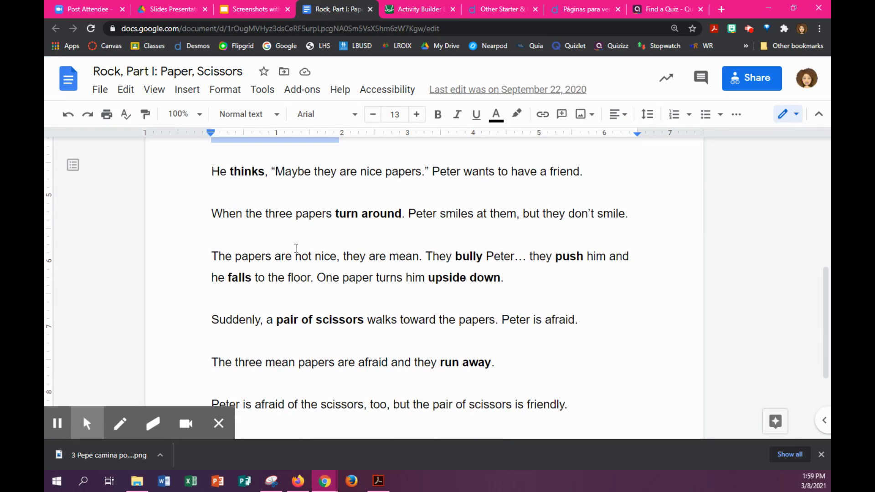
{"action": "left_click_drag", "start_coordinate": [211, 254], "coordinate": [511, 276]}
{"action": "key", "text": "ctrl+c"}
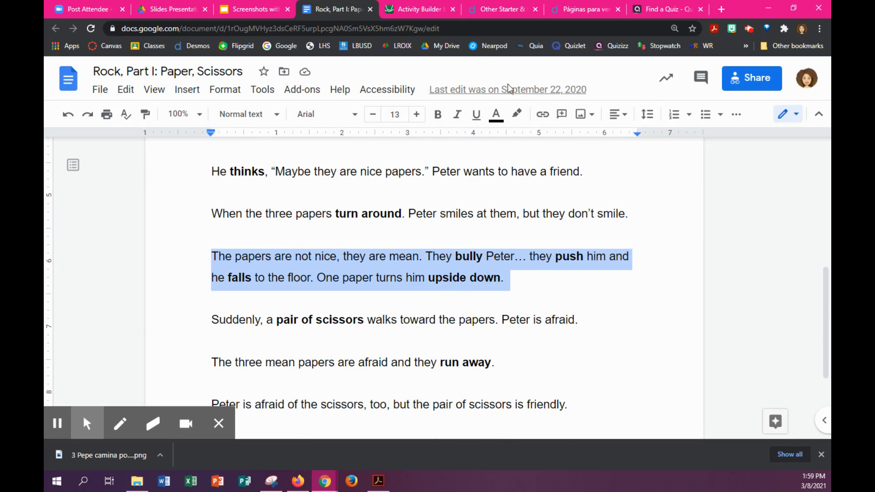
{"action": "left_click", "coordinate": [422, 10]}
{"action": "left_click", "coordinate": [187, 311]}
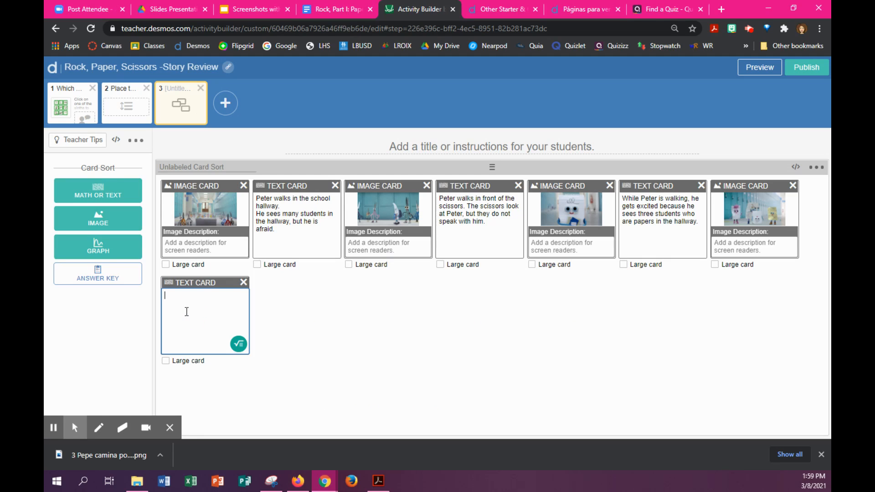
{"action": "key", "text": "ctrl+v"}
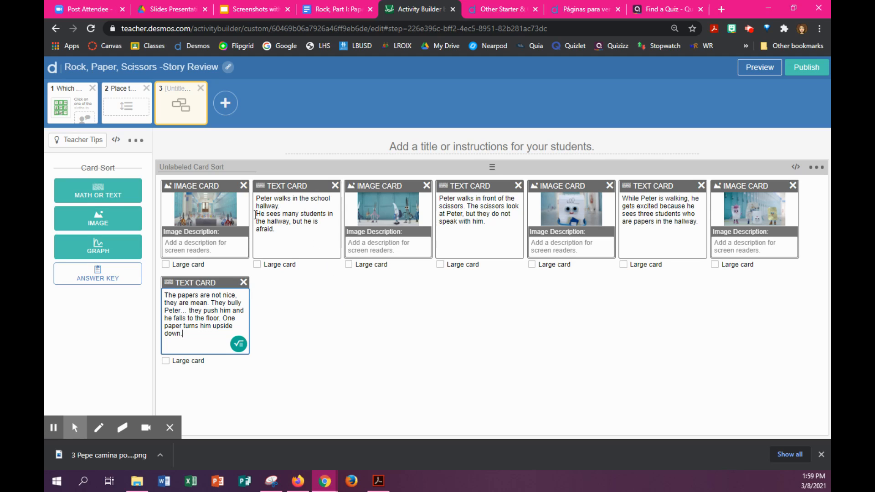
Preview the card sort as a student, stack the happy paper image with its "While Peter is walking" text, and collapse and expand the stack.
{"action": "left_click", "coordinate": [760, 67]}
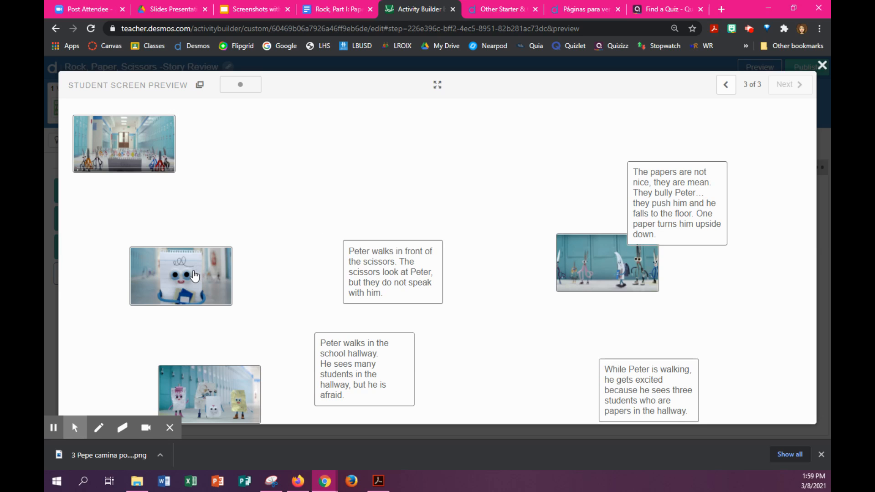
{"action": "left_click_drag", "start_coordinate": [167, 269], "coordinate": [373, 138]}
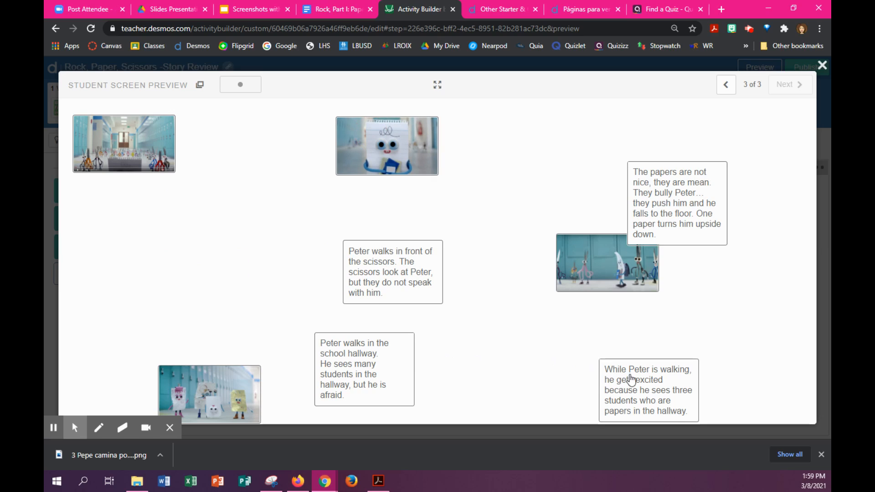
{"action": "left_click_drag", "start_coordinate": [643, 388], "coordinate": [382, 169]}
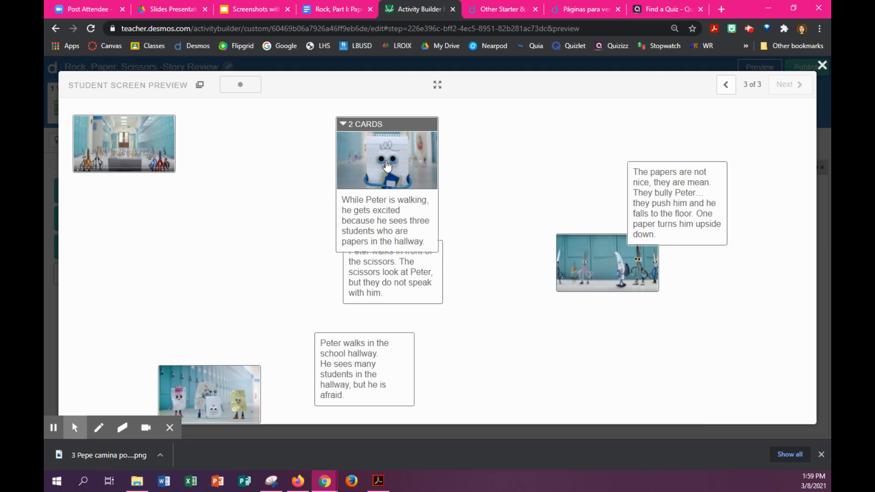
{"action": "left_click_drag", "start_coordinate": [393, 123], "coordinate": [499, 114]}
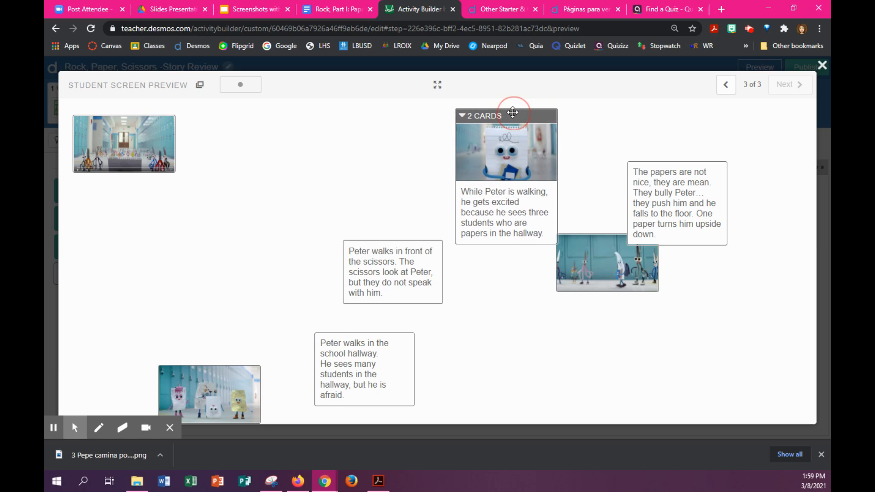
{"action": "left_click", "coordinate": [463, 117]}
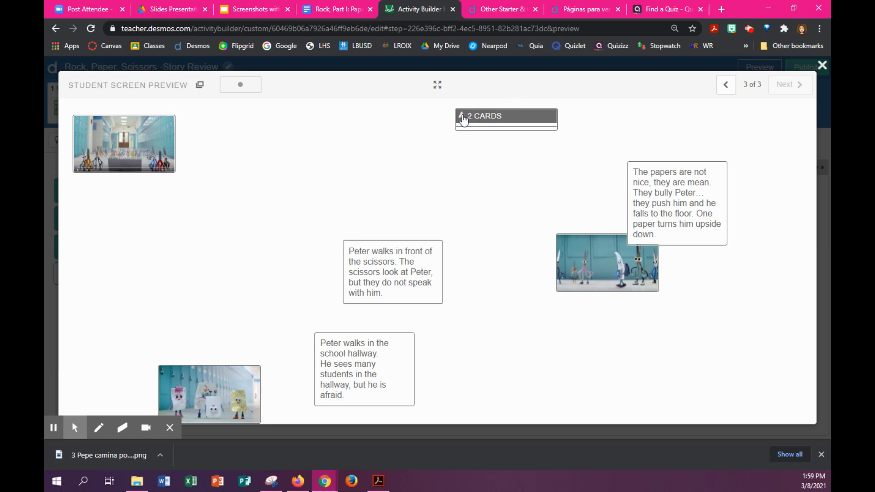
{"action": "left_click", "coordinate": [462, 120]}
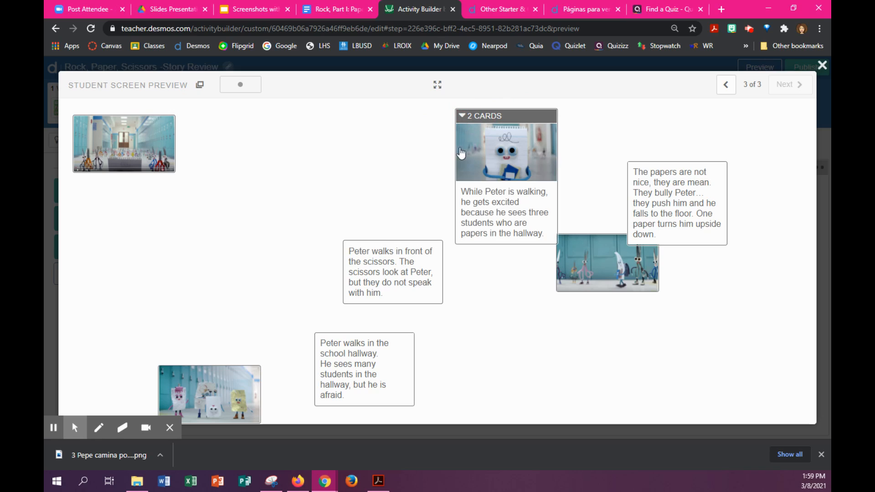
Match the walking-past-scissors image with the "Peter walks in front of the scissors" card in the preview, and reposition that pair and the hallway image.
{"action": "left_click_drag", "start_coordinate": [380, 271], "coordinate": [322, 204]}
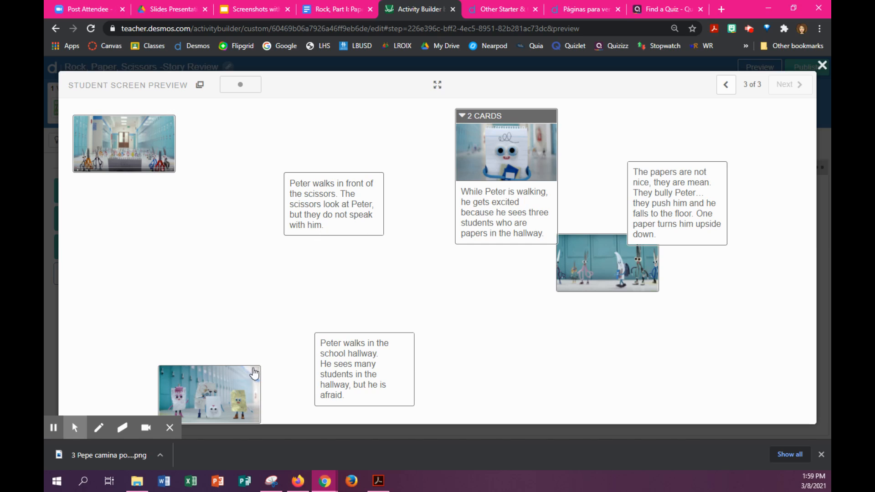
{"action": "left_click_drag", "start_coordinate": [613, 278], "coordinate": [338, 211]}
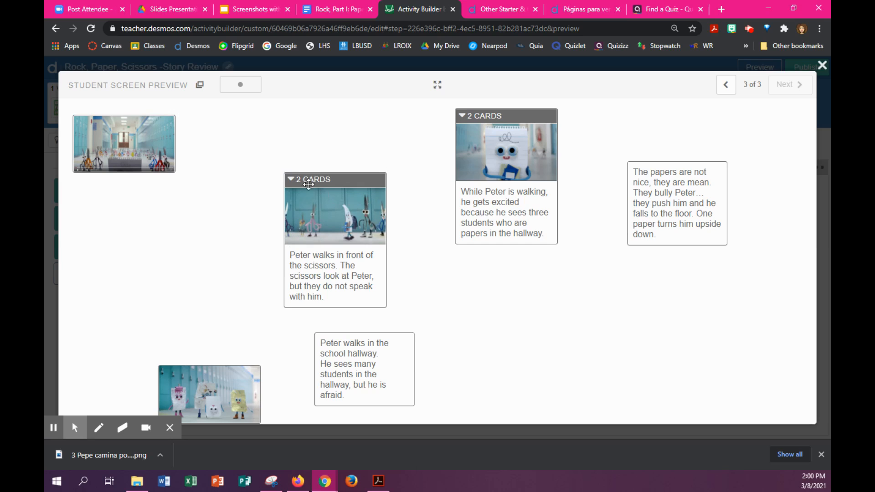
{"action": "left_click_drag", "start_coordinate": [320, 179], "coordinate": [351, 125]}
{"action": "left_click_drag", "start_coordinate": [154, 148], "coordinate": [222, 196]}
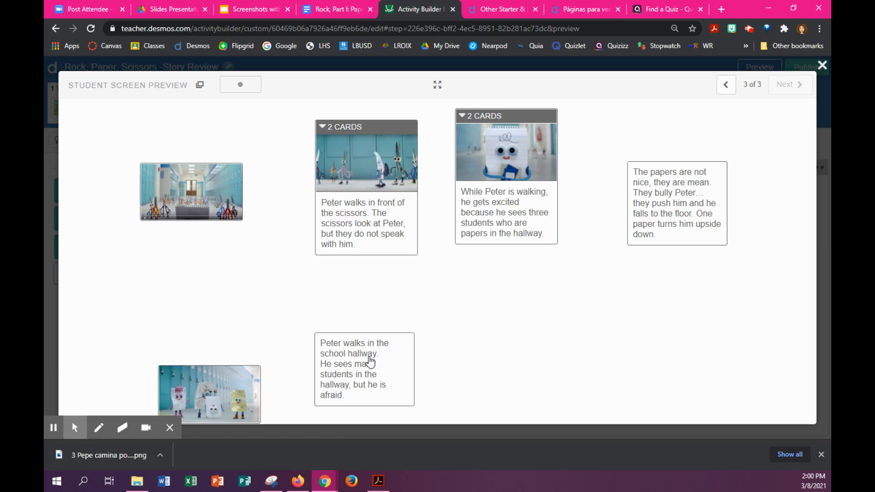
In the student preview, match the hallway image with "Peter walks in the school hallway" and the bullying image with "The papers are not nice, they are mean.".
{"action": "left_click_drag", "start_coordinate": [374, 376], "coordinate": [200, 215]}
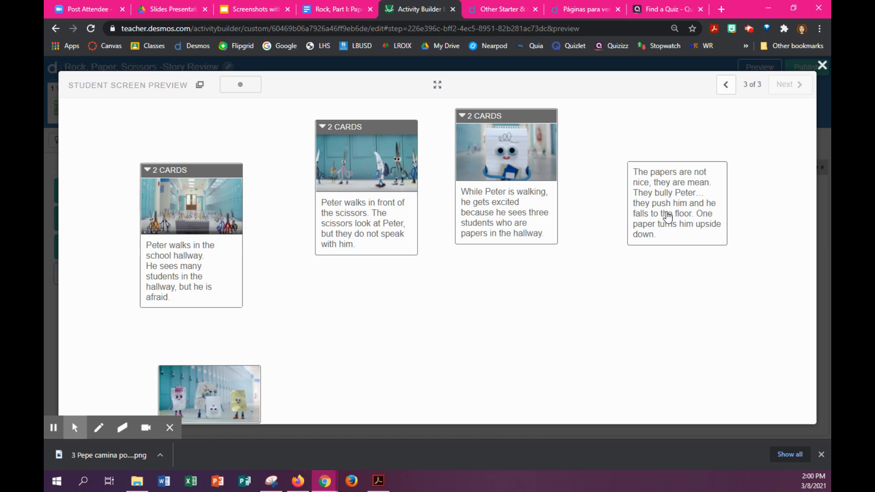
{"action": "left_click_drag", "start_coordinate": [245, 388], "coordinate": [618, 287]}
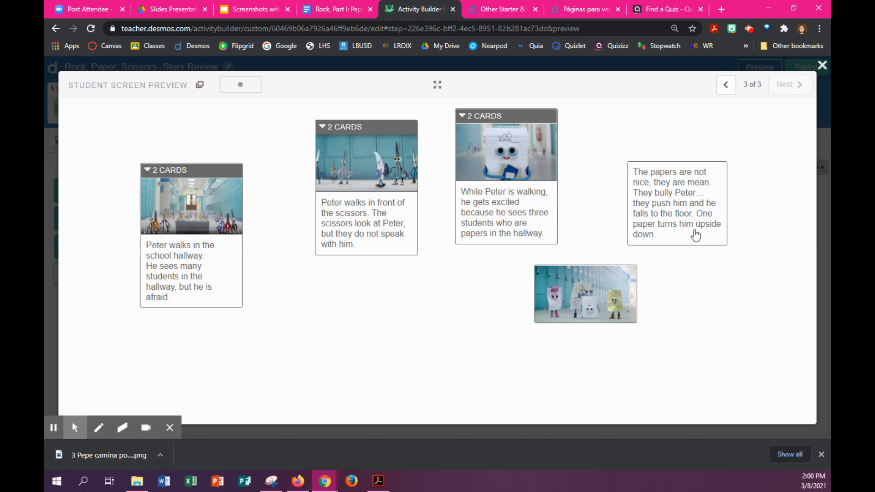
{"action": "left_click_drag", "start_coordinate": [692, 217], "coordinate": [644, 330]}
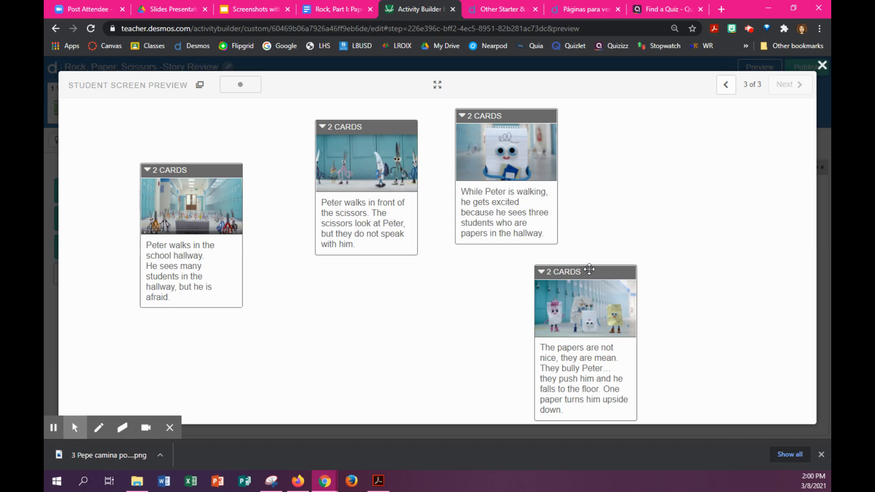
Arrange the four matched card pairs side by side in story order in the student preview.
{"action": "left_click_drag", "start_coordinate": [589, 272], "coordinate": [674, 171]}
{"action": "left_click_drag", "start_coordinate": [547, 115], "coordinate": [554, 148]}
{"action": "left_click_drag", "start_coordinate": [387, 122], "coordinate": [372, 149]}
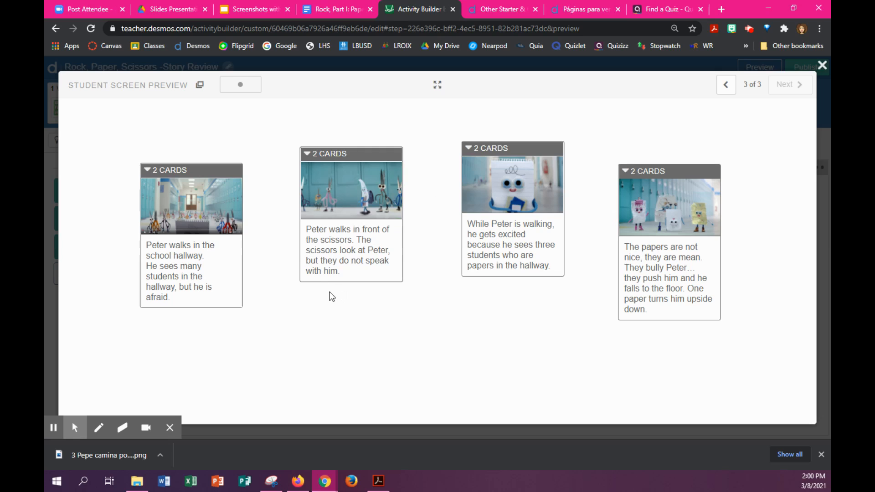
{"action": "left_click_drag", "start_coordinate": [215, 170], "coordinate": [188, 134]}
{"action": "left_click_drag", "start_coordinate": [344, 153], "coordinate": [291, 135]}
{"action": "left_click_drag", "start_coordinate": [506, 153], "coordinate": [431, 143]}
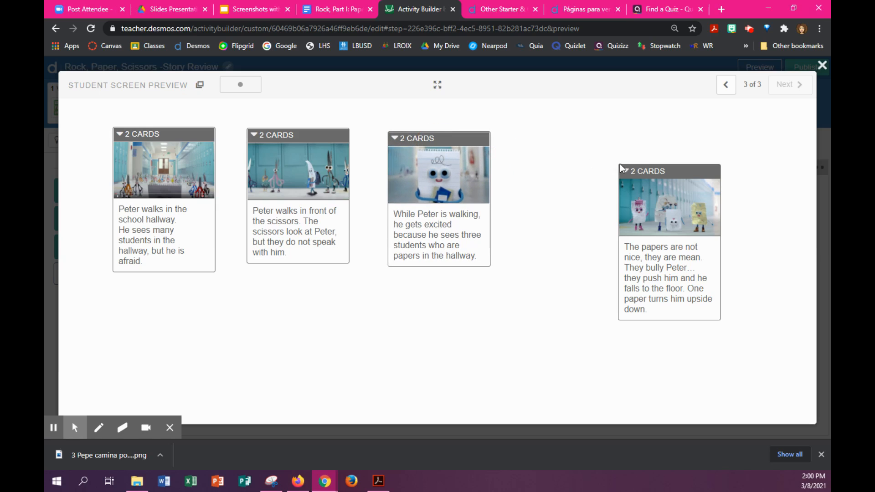
{"action": "left_click_drag", "start_coordinate": [629, 168], "coordinate": [548, 140]}
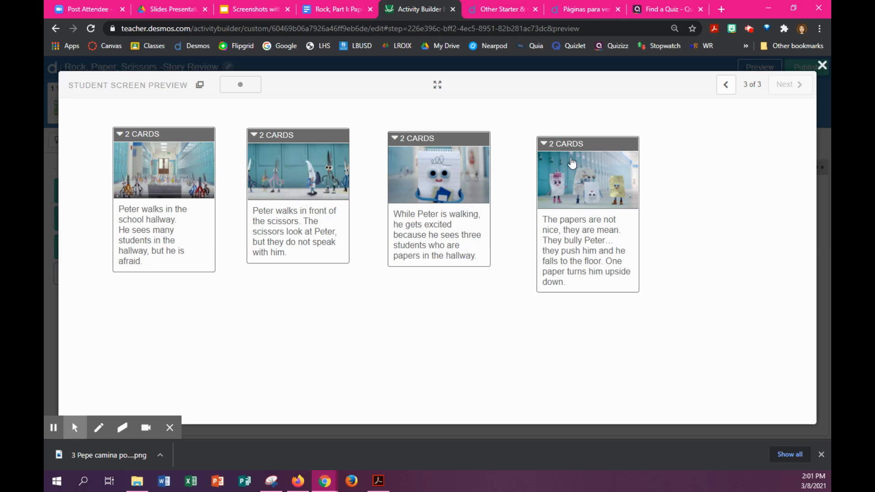
{"action": "left_click", "coordinate": [470, 139]}
{"action": "left_click_drag", "start_coordinate": [470, 139], "coordinate": [472, 144]}
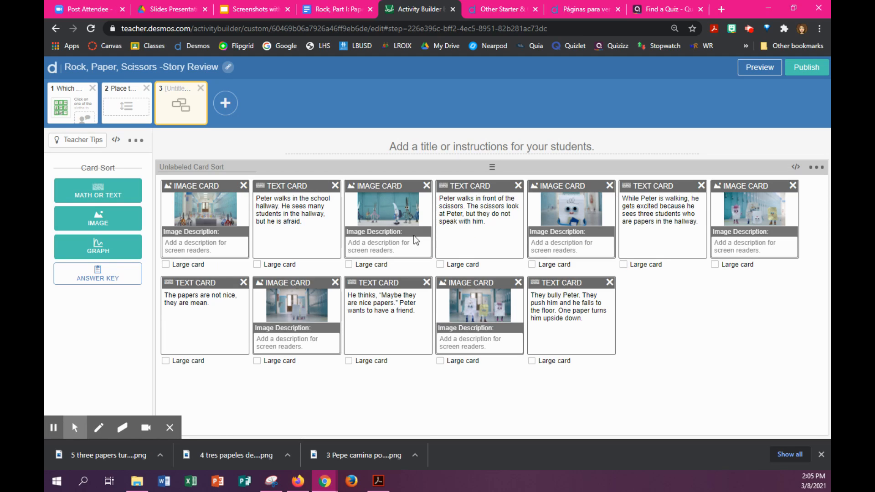
Title the card sort screen "Match the image with the caption (description).".
{"action": "left_click", "coordinate": [490, 147]}
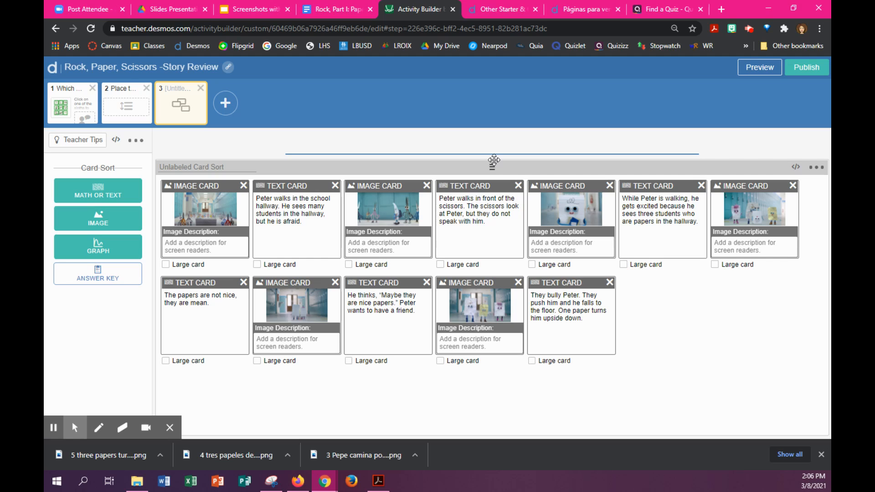
{"action": "type", "text": "Match the im"}
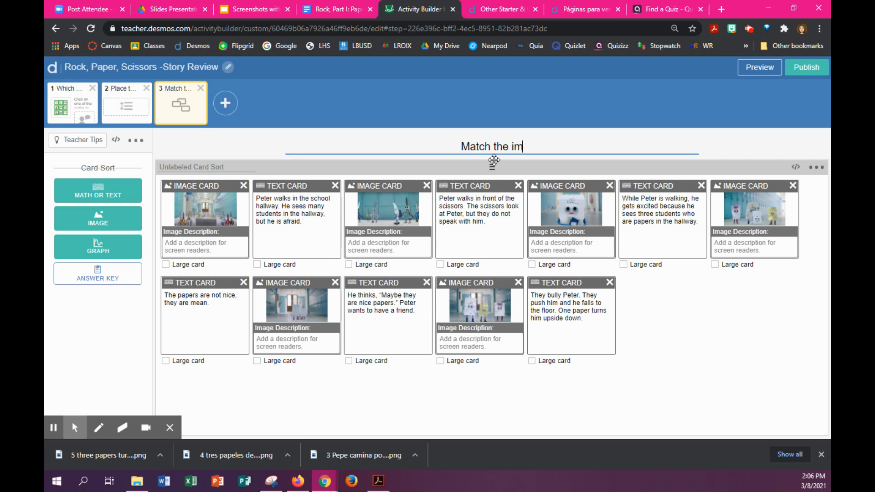
{"action": "type", "text": "age with the"}
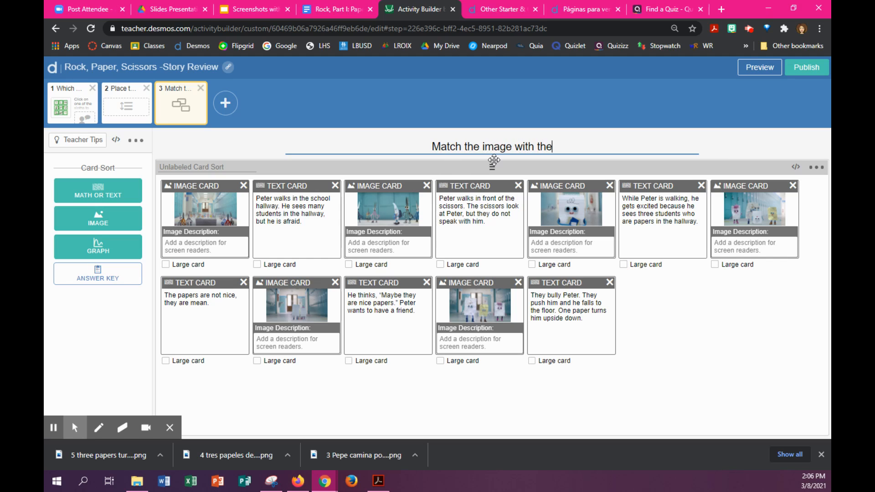
{"action": "type", "text": " caption "}
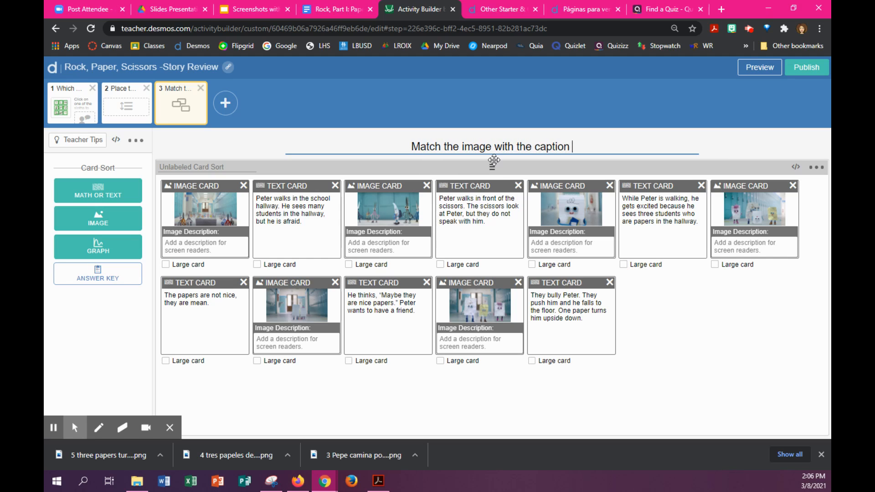
{"action": "type", "text": "(description)."}
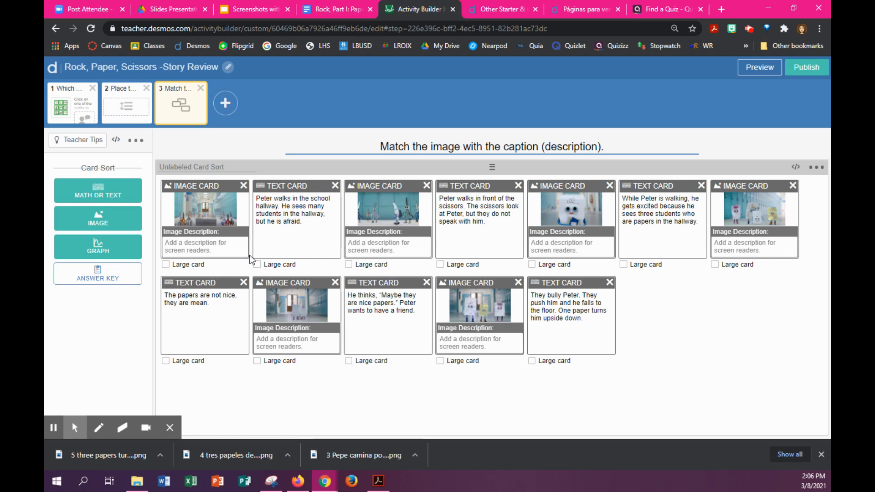
Start the answer key by grouping the hallway and scissors images with their matching "Peter walks" text cards, and set both collapsed stacks side by side.
{"action": "left_click", "coordinate": [98, 275]}
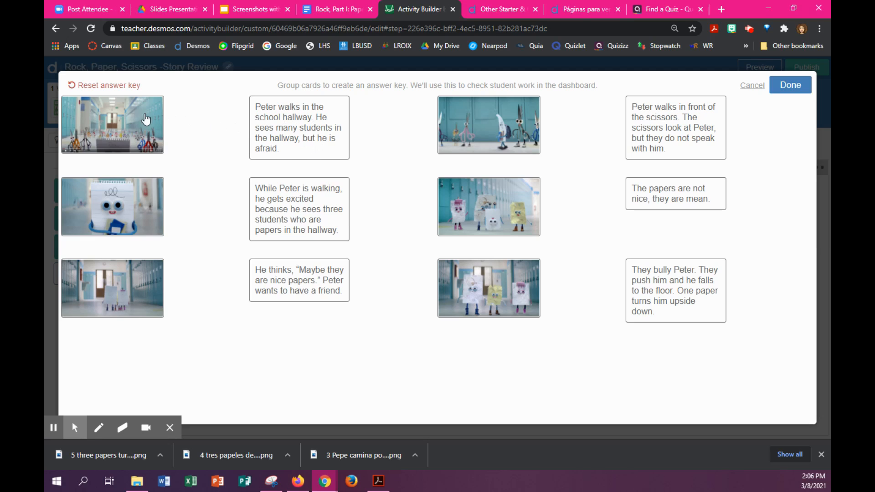
{"action": "left_click_drag", "start_coordinate": [147, 120], "coordinate": [313, 124]}
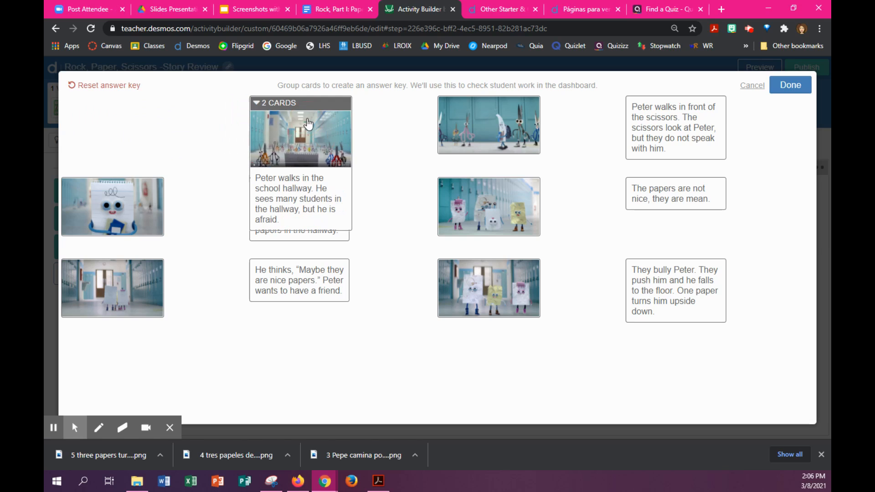
{"action": "left_click", "coordinate": [257, 103]}
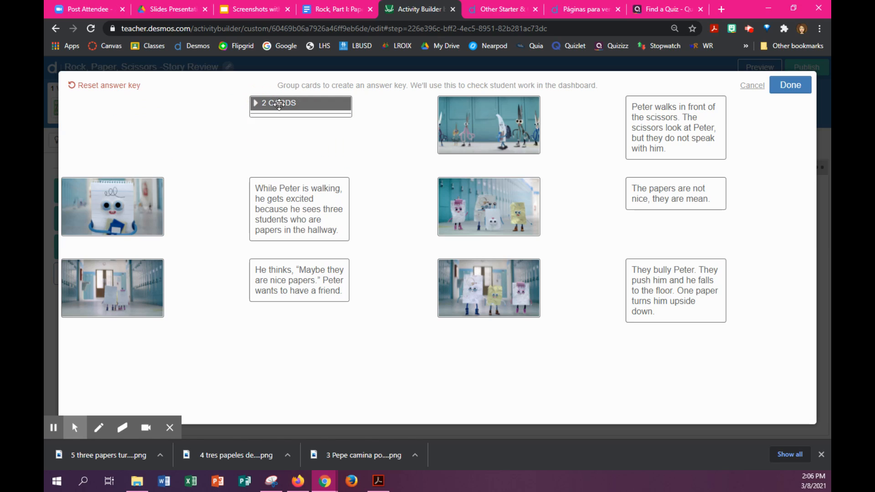
{"action": "left_click_drag", "start_coordinate": [274, 104], "coordinate": [113, 105]}
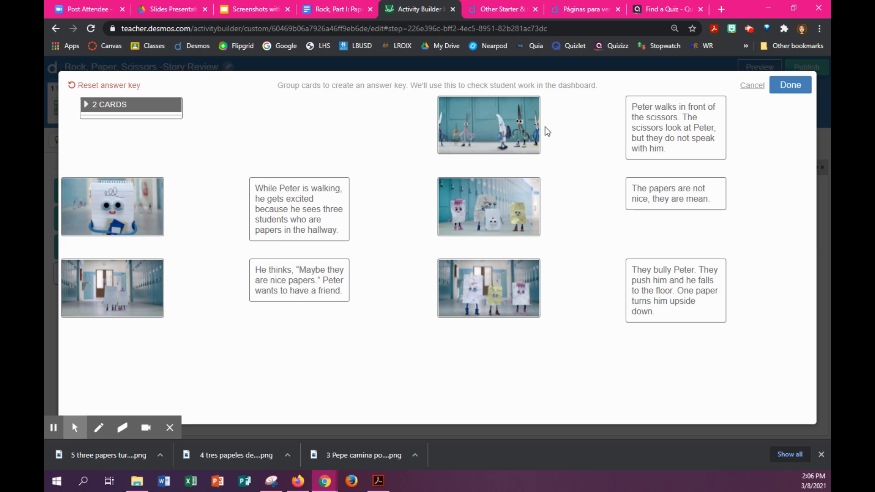
{"action": "left_click_drag", "start_coordinate": [496, 130], "coordinate": [661, 132]}
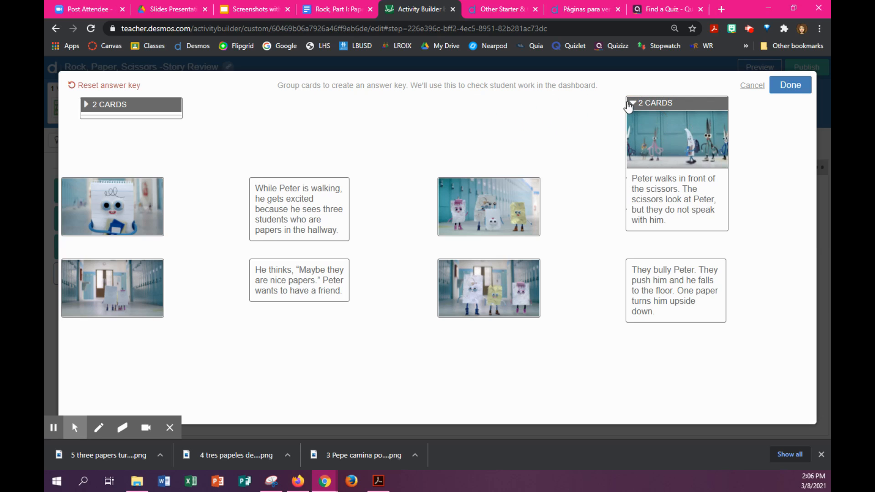
{"action": "left_click", "coordinate": [633, 104]}
{"action": "left_click_drag", "start_coordinate": [630, 102], "coordinate": [261, 100]}
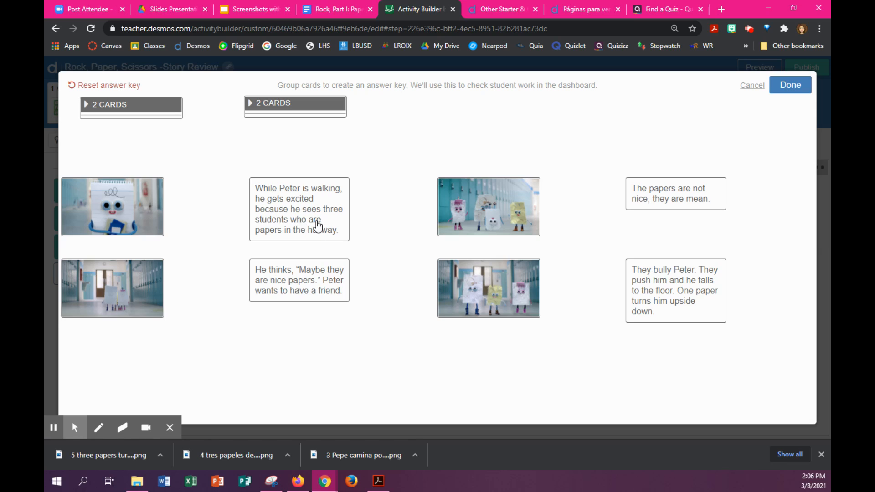
Group the happy paper image with "While Peter is walking" and the remaining hallway image with "He thinks, 'Maybe they are nice papers,'" collapsing both stacks.
{"action": "left_click_drag", "start_coordinate": [131, 209], "coordinate": [302, 206]}
{"action": "left_click", "coordinate": [256, 185]}
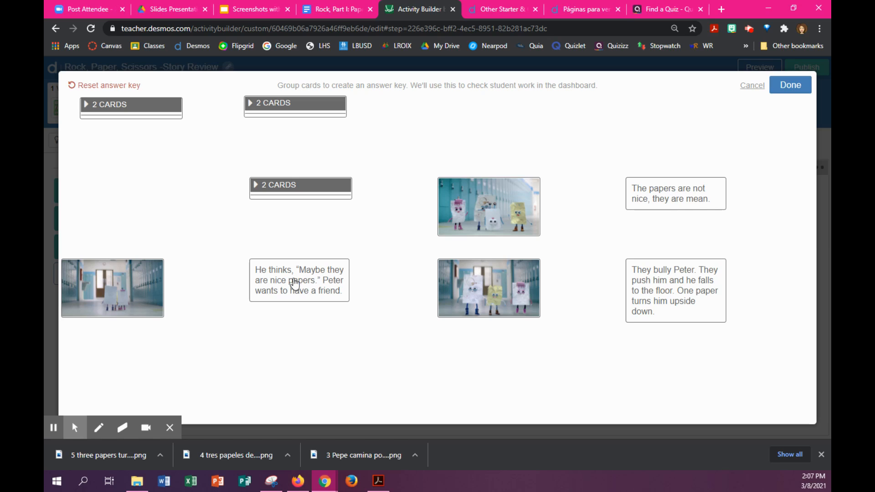
{"action": "left_click_drag", "start_coordinate": [323, 290], "coordinate": [255, 271]}
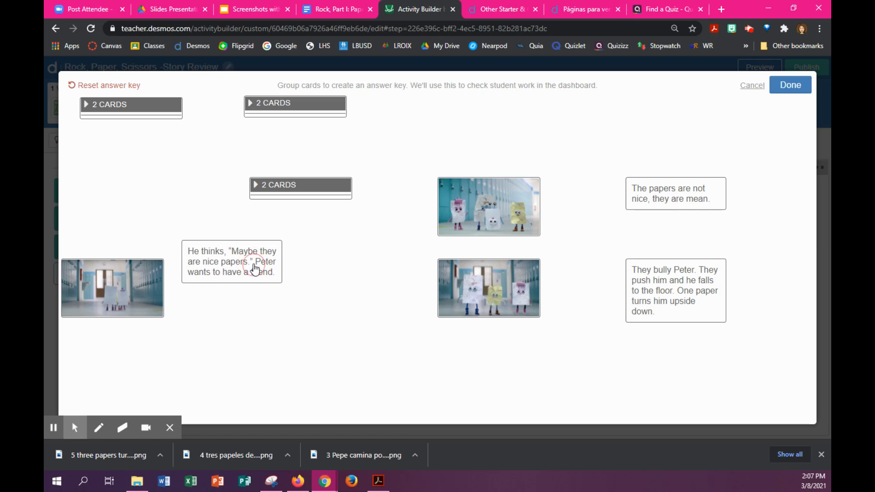
{"action": "left_click_drag", "start_coordinate": [140, 282], "coordinate": [264, 270]}
{"action": "left_click", "coordinate": [190, 250]}
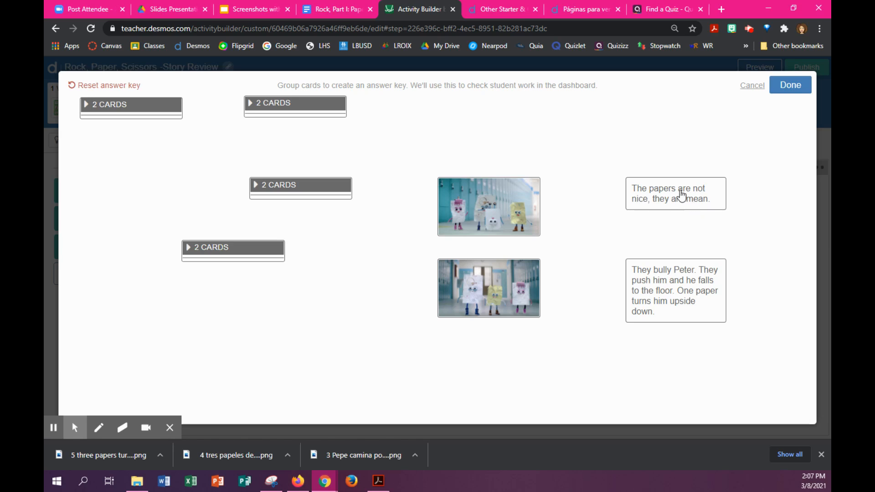
Group "The papers are not nice" with the three facing papers and "They bully Peter" with the upside-down image, and save the answer key.
{"action": "left_click_drag", "start_coordinate": [682, 196], "coordinate": [479, 285]}
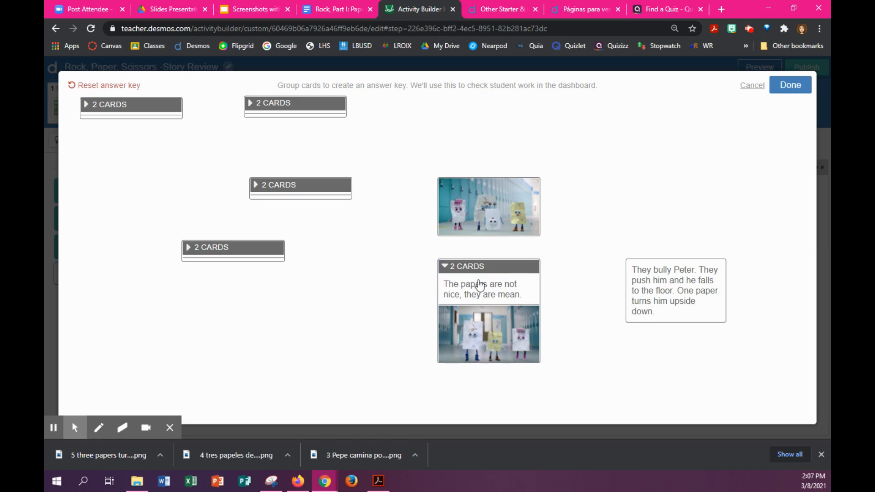
{"action": "left_click", "coordinate": [445, 266]}
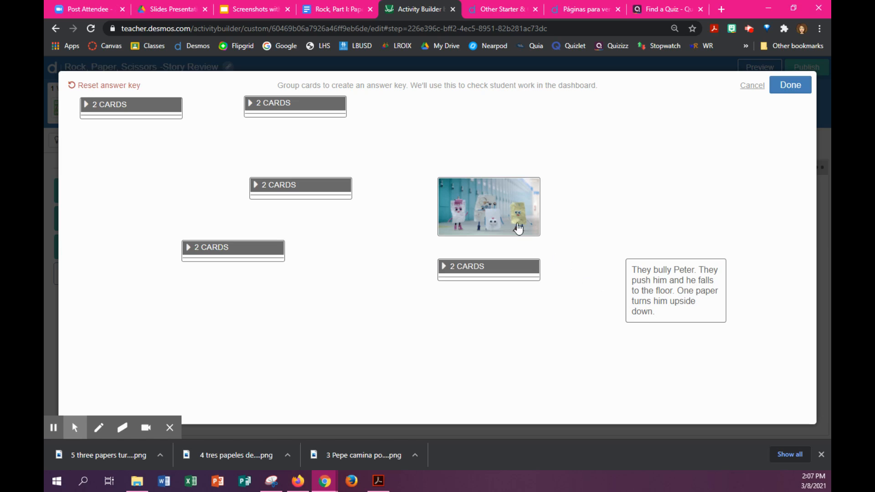
{"action": "left_click_drag", "start_coordinate": [518, 228], "coordinate": [646, 214]}
{"action": "left_click_drag", "start_coordinate": [648, 278], "coordinate": [597, 186]}
{"action": "left_click", "coordinate": [784, 93]}
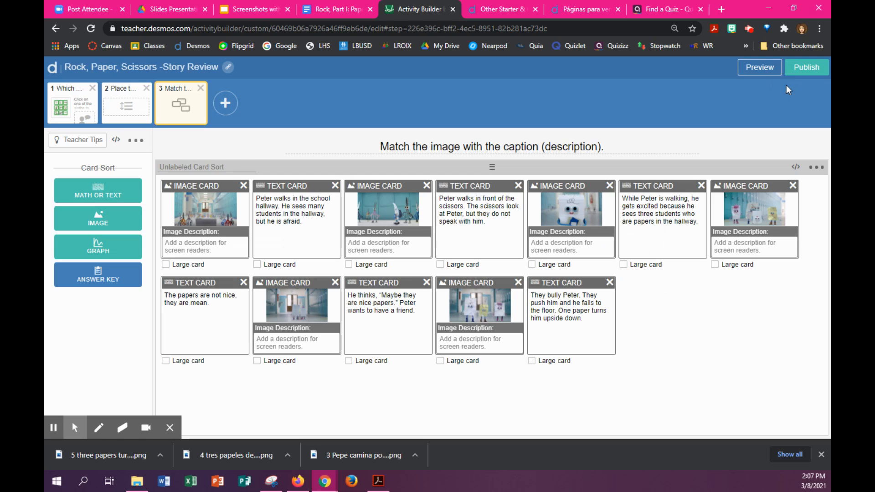
Preview the card sort as a student, spread the overlapping image and text cards apart, and close the preview.
{"action": "left_click", "coordinate": [760, 68]}
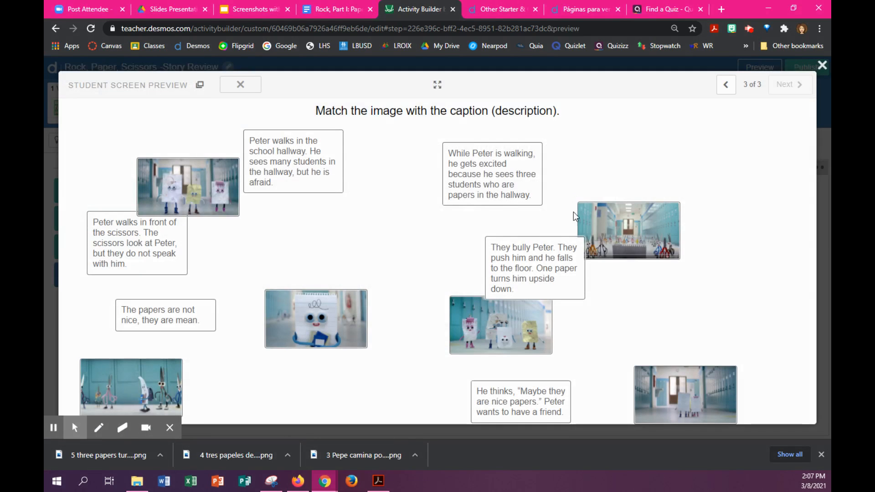
{"action": "left_click_drag", "start_coordinate": [663, 208], "coordinate": [719, 151]}
{"action": "left_click_drag", "start_coordinate": [572, 248], "coordinate": [706, 239]}
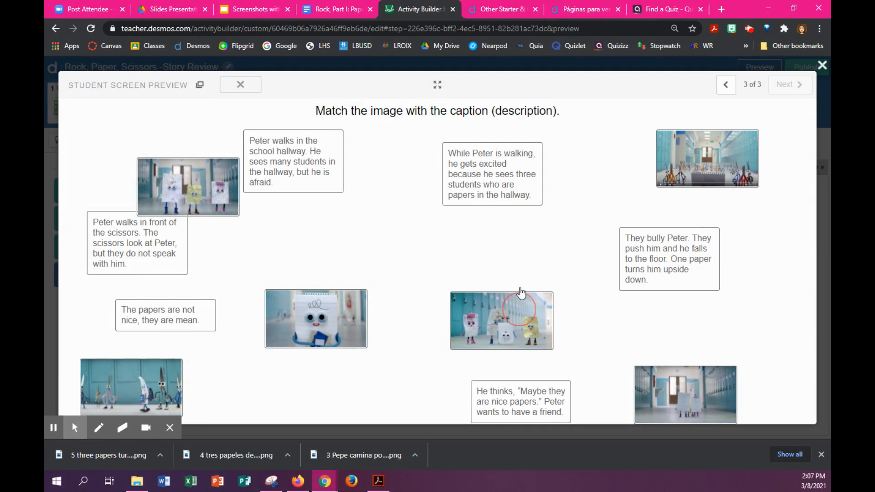
{"action": "left_click_drag", "start_coordinate": [520, 293], "coordinate": [528, 246]}
{"action": "left_click_drag", "start_coordinate": [337, 313], "coordinate": [383, 257]}
{"action": "left_click_drag", "start_coordinate": [187, 318], "coordinate": [301, 342]}
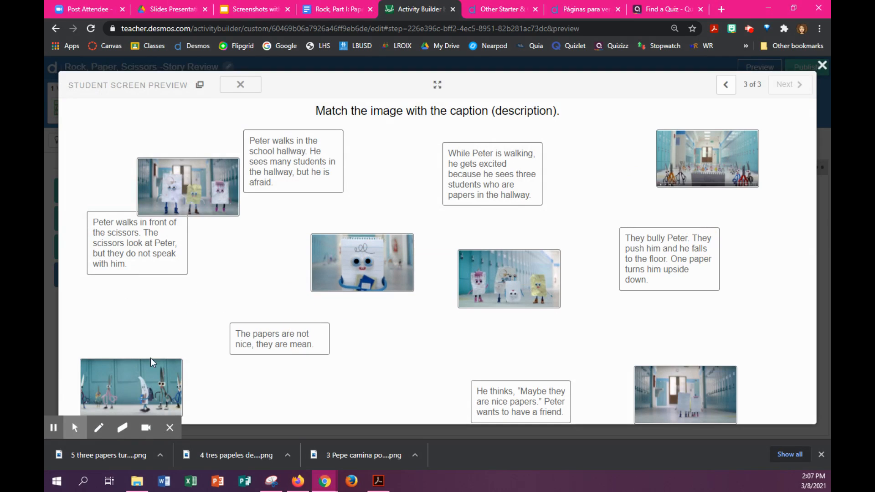
{"action": "left_click_drag", "start_coordinate": [143, 378], "coordinate": [154, 341]}
{"action": "left_click_drag", "start_coordinate": [510, 413], "coordinate": [417, 383]}
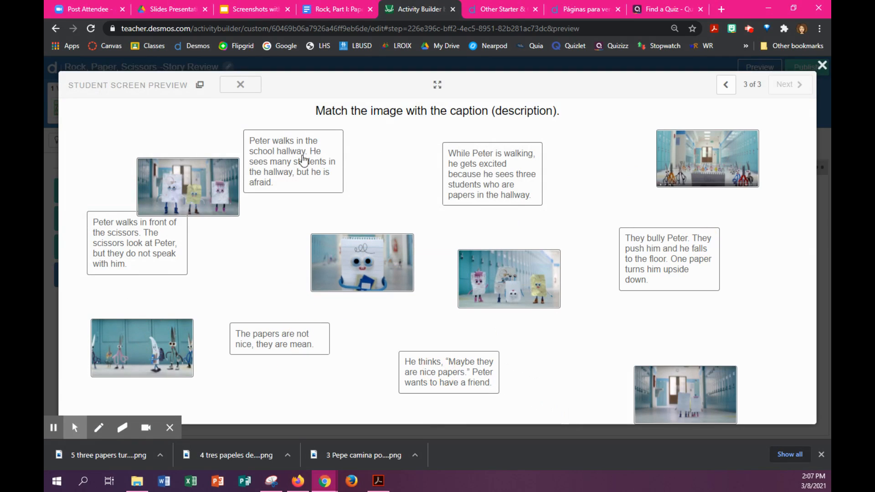
{"action": "left_click_drag", "start_coordinate": [190, 171], "coordinate": [137, 137]}
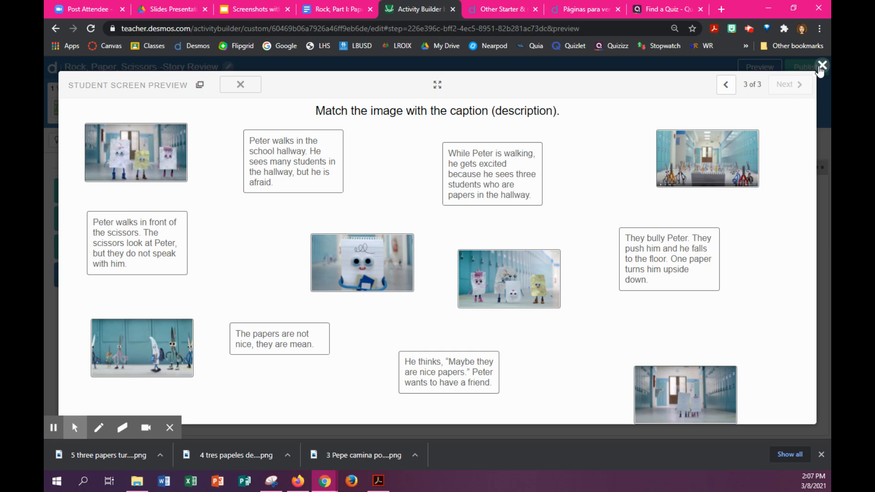
{"action": "left_click", "coordinate": [815, 69]}
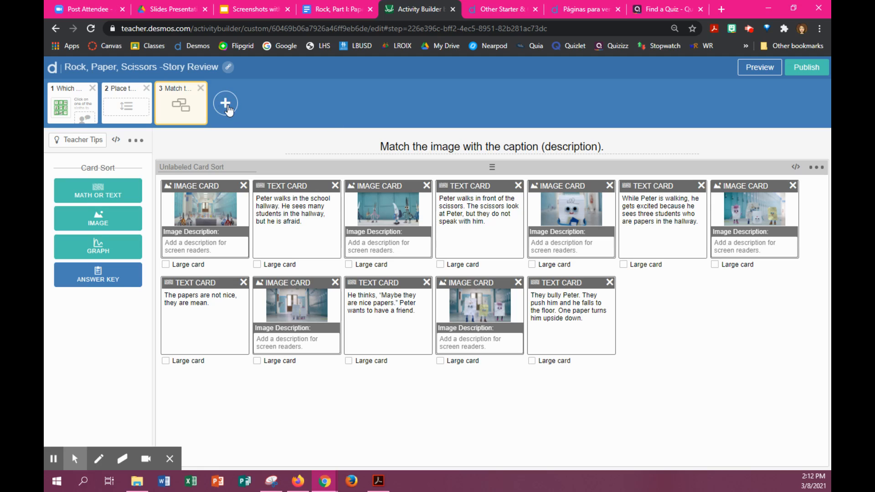
Add a fourth screen with a media component containing "three papers run away.png" from the Images folder.
{"action": "left_click", "coordinate": [226, 104]}
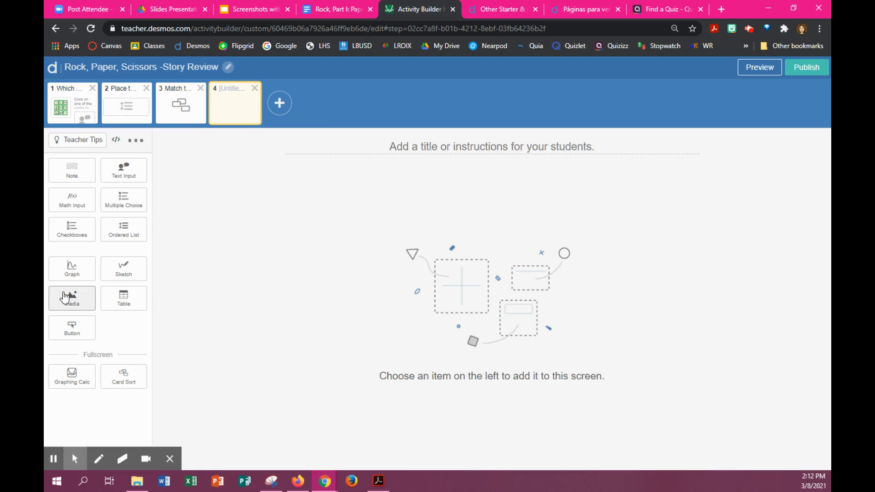
{"action": "left_click", "coordinate": [65, 303]}
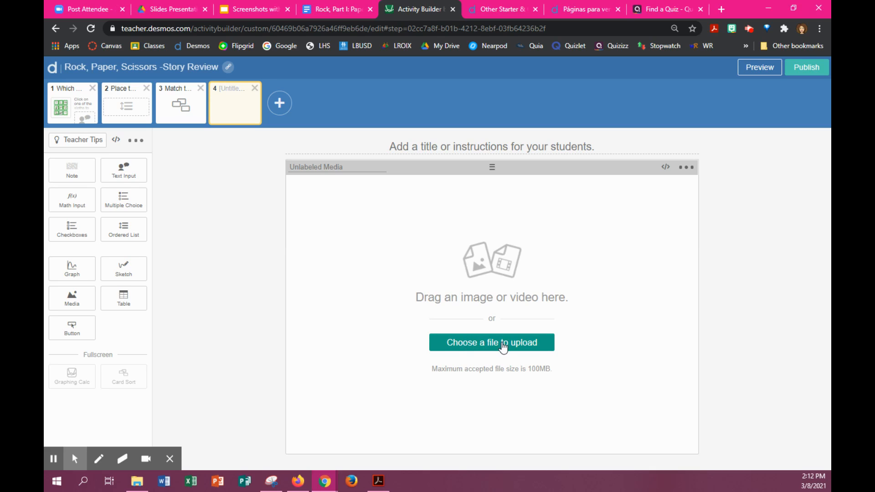
{"action": "left_click", "coordinate": [503, 347]}
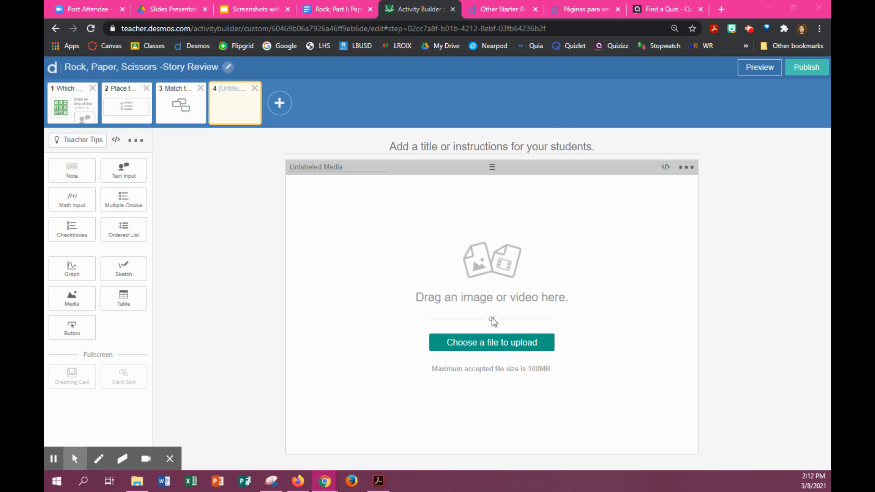
{"action": "scroll", "coordinate": [184, 207], "scroll_direction": "down", "scroll_amount": 4}
{"action": "left_click", "coordinate": [183, 206]}
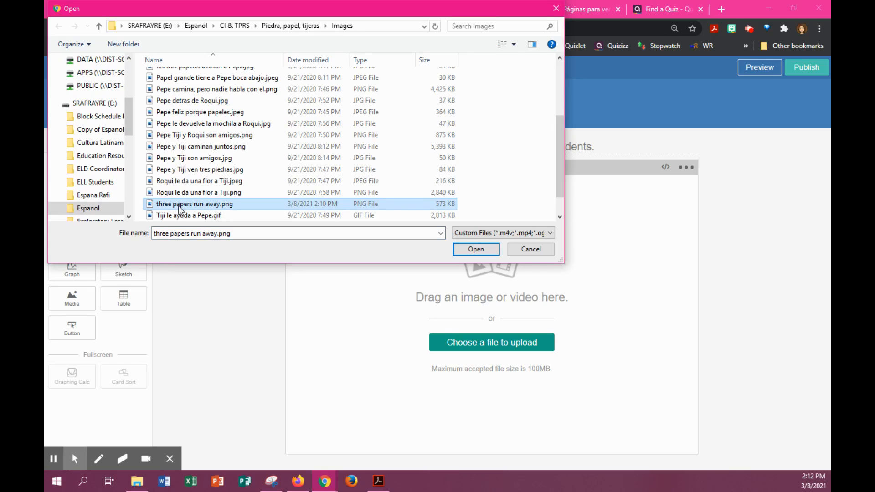
{"action": "left_click", "coordinate": [476, 249]}
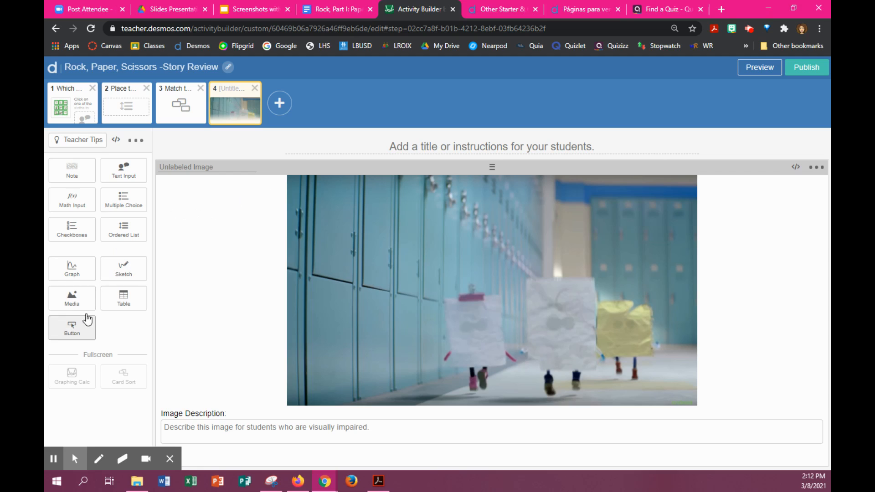
Add a second media component with "Tiji se acerca a Pepe y le ayuda.png" to the fourth screen and preview the screen as a student.
{"action": "left_click", "coordinate": [71, 297]}
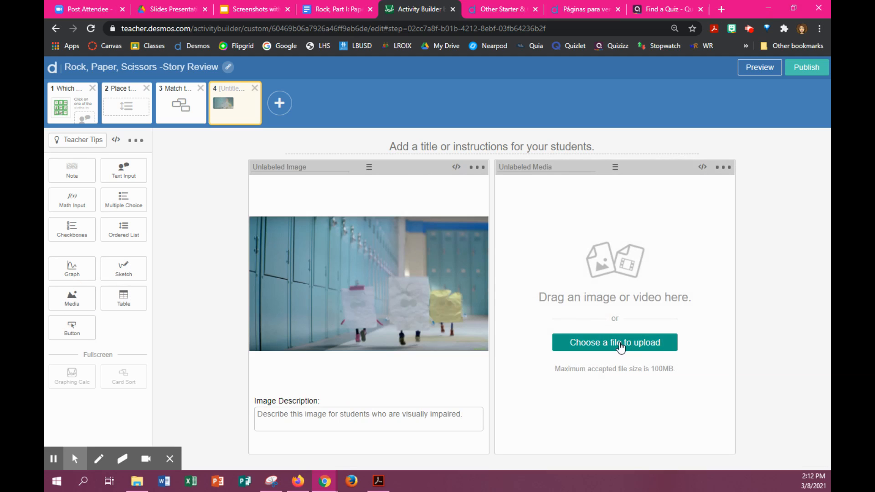
{"action": "left_click", "coordinate": [628, 344]}
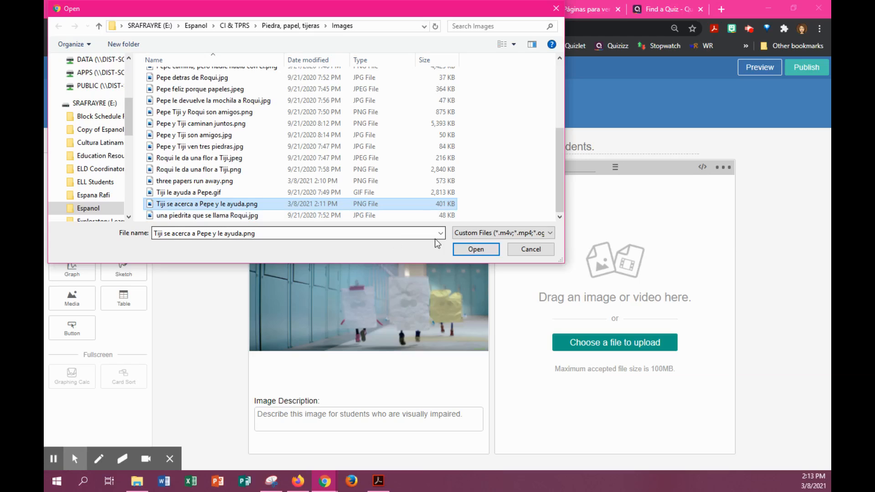
{"action": "left_click", "coordinate": [487, 250]}
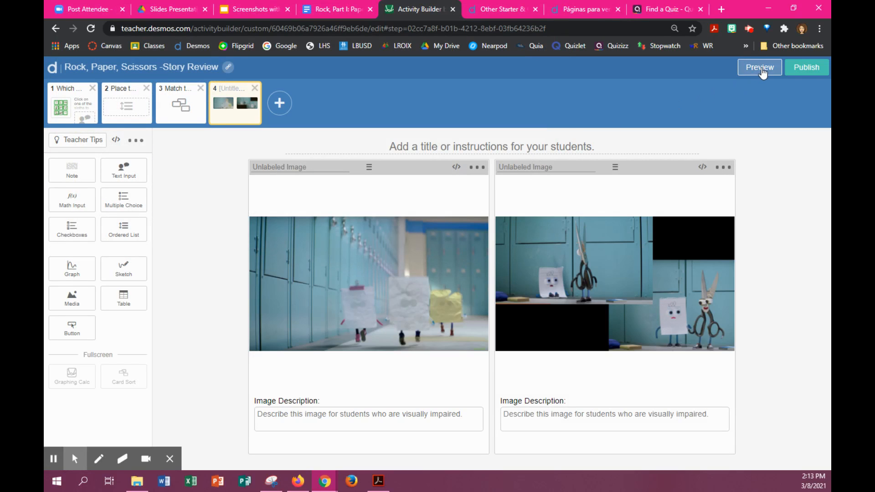
{"action": "left_click", "coordinate": [757, 70]}
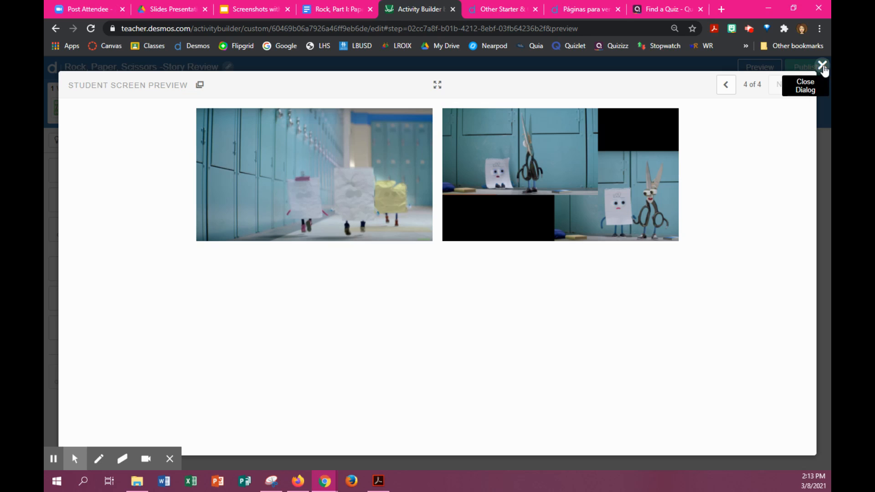
{"action": "left_click", "coordinate": [823, 65]}
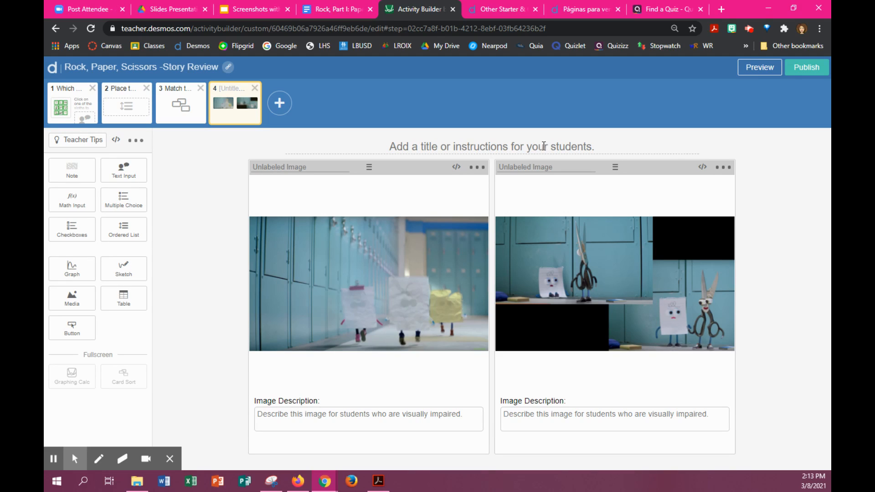
Add a text input to the fourth screen, check its answer box in the student preview, and try to delete the component.
{"action": "left_click", "coordinate": [131, 174]}
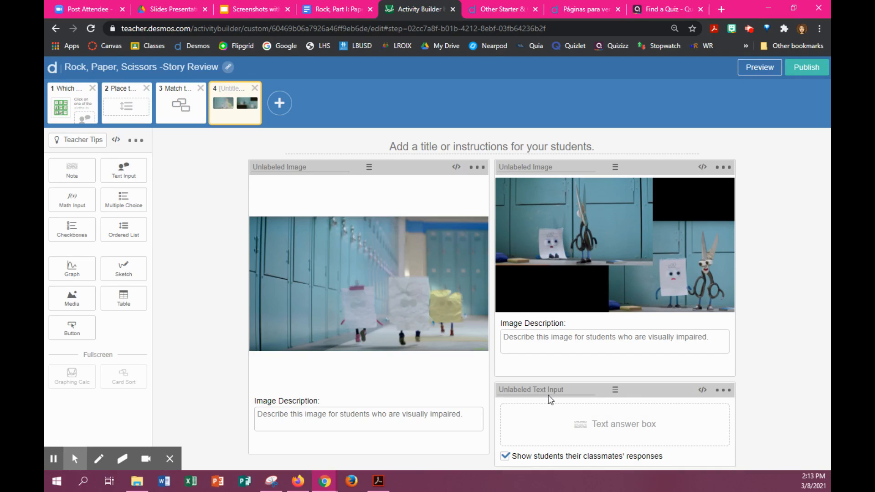
{"action": "left_click", "coordinate": [753, 68]}
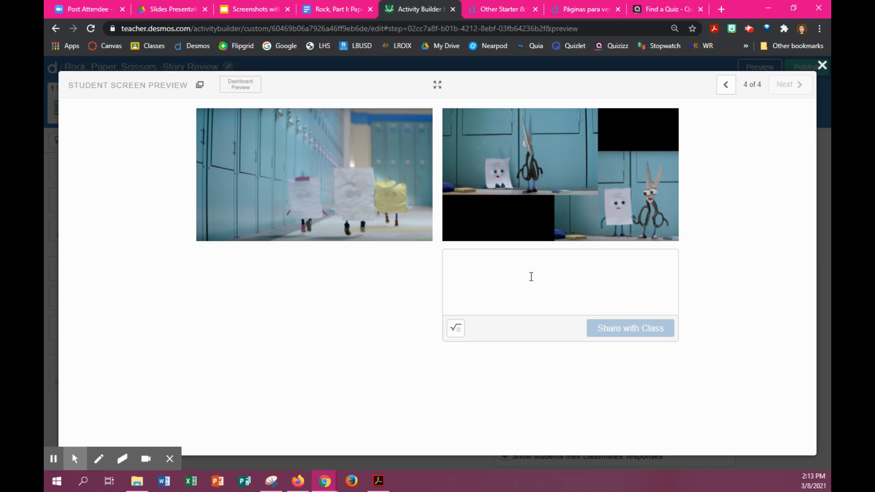
{"action": "left_click", "coordinate": [486, 272]}
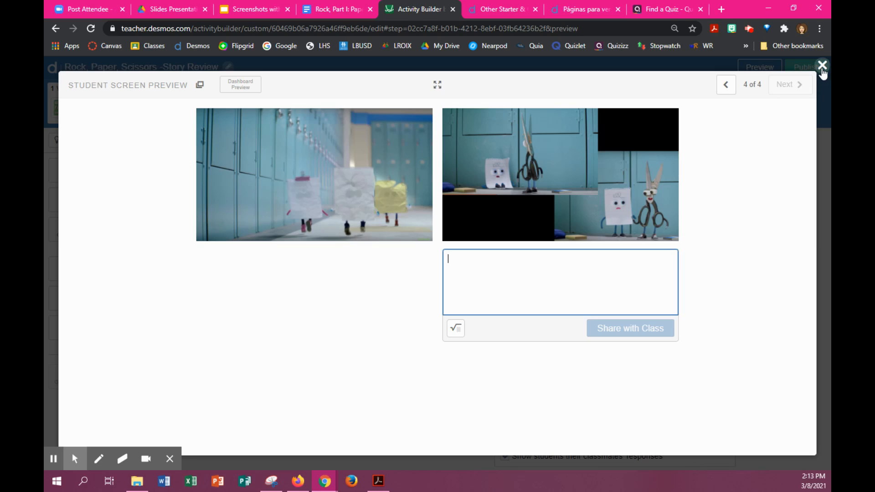
{"action": "left_click", "coordinate": [823, 65]}
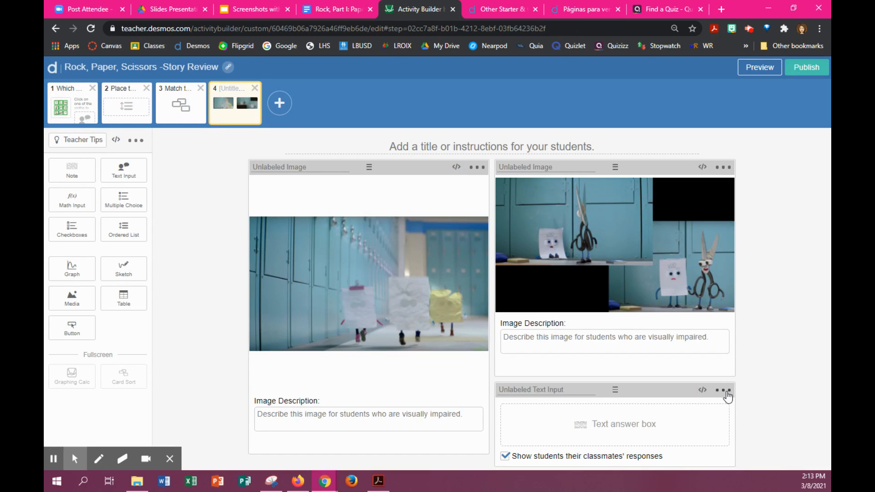
{"action": "left_click", "coordinate": [724, 391]}
{"action": "left_click", "coordinate": [677, 411]}
Add a fifth screen with a text input component and preview it as a student.
{"action": "left_click", "coordinate": [279, 104]}
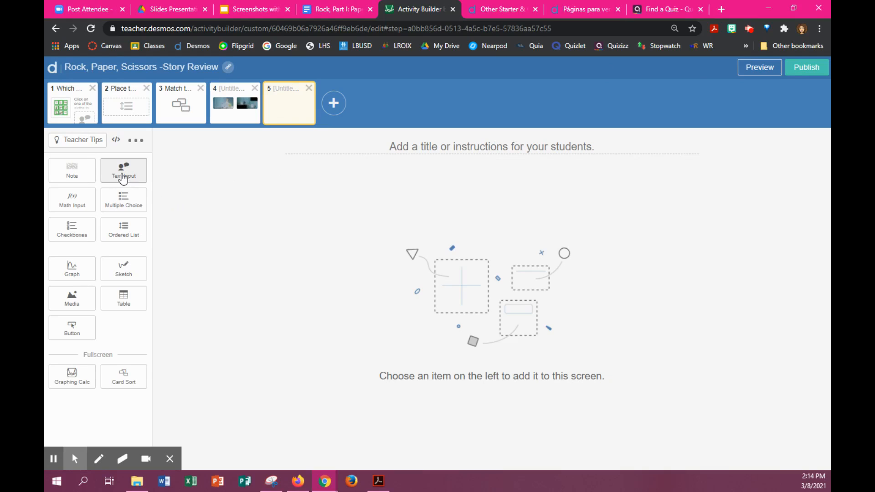
{"action": "left_click", "coordinate": [123, 169]}
{"action": "left_click", "coordinate": [759, 68]}
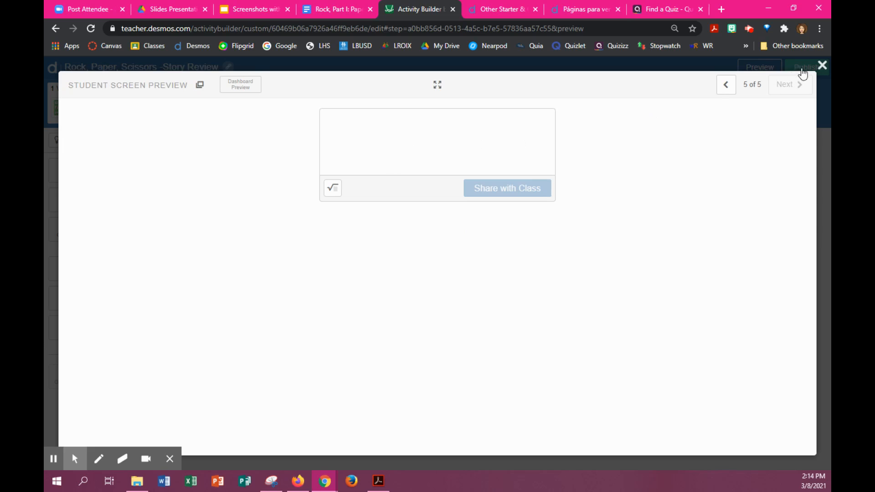
{"action": "left_click", "coordinate": [823, 65]}
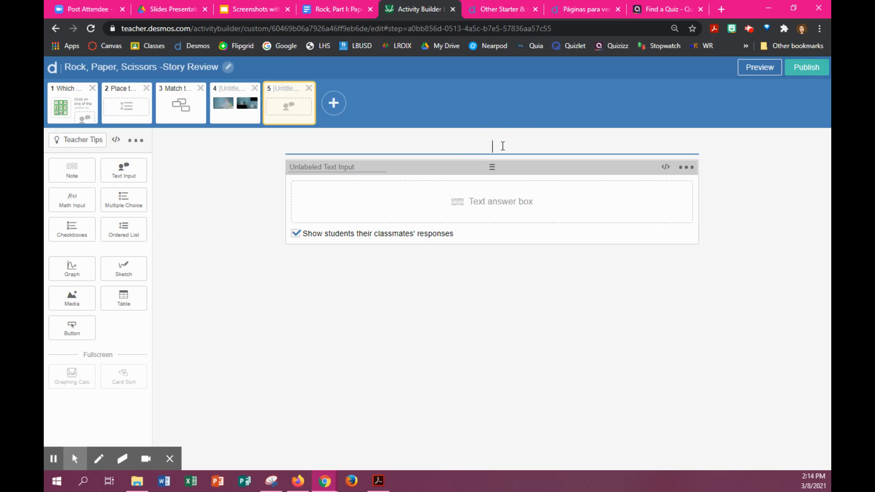
Title the fifth screen "Describe what happens in the images of the previous slide.".
{"action": "type", "text": "Describe what happen"}
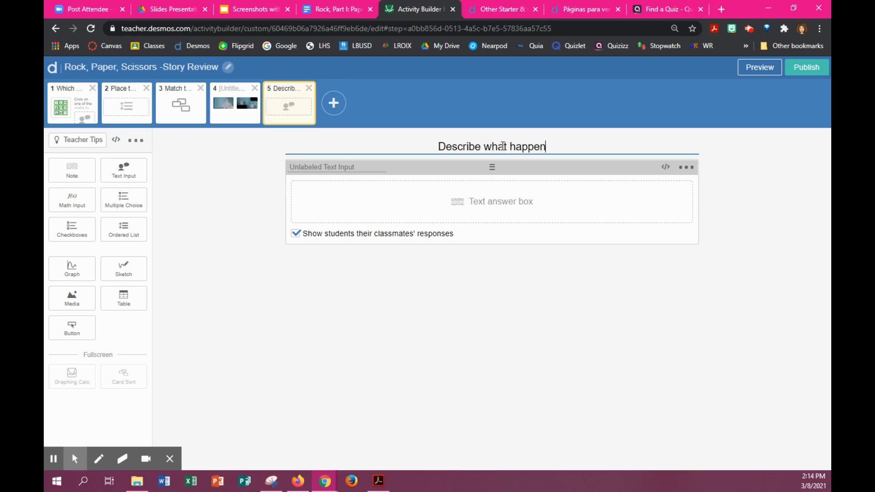
{"action": "type", "text": "s in the "}
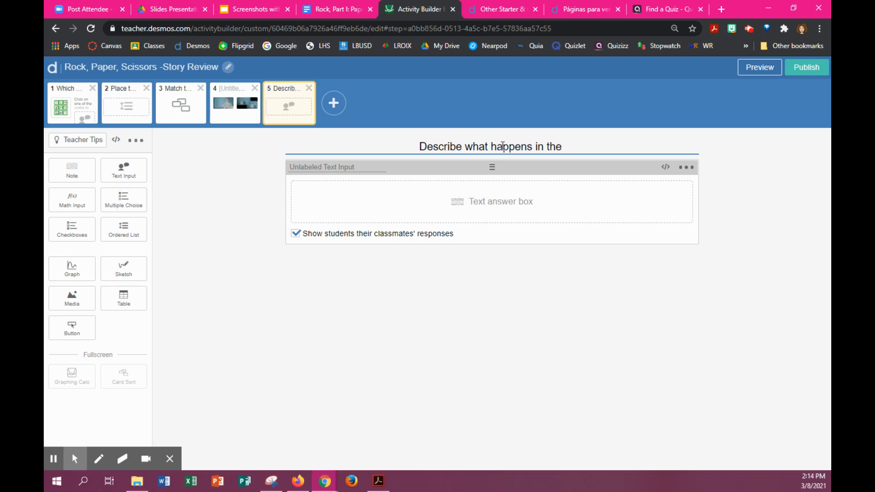
{"action": "type", "text": "images"}
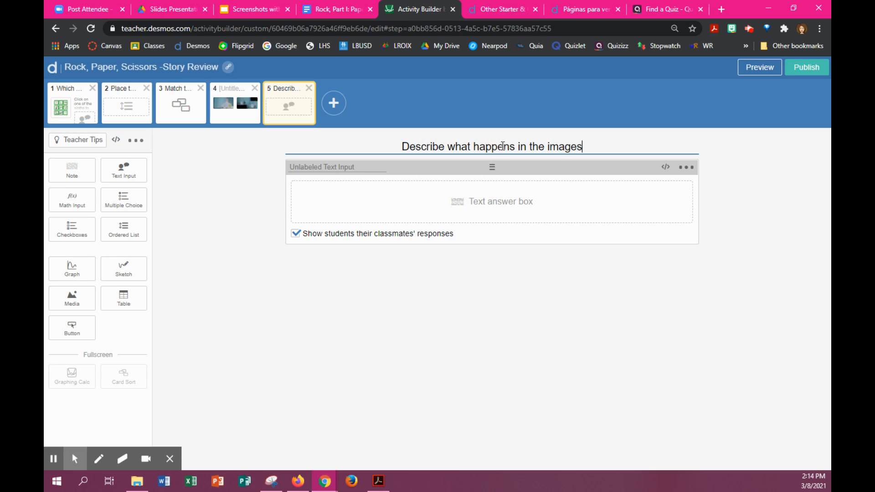
{"action": "type", "text": " of t"}
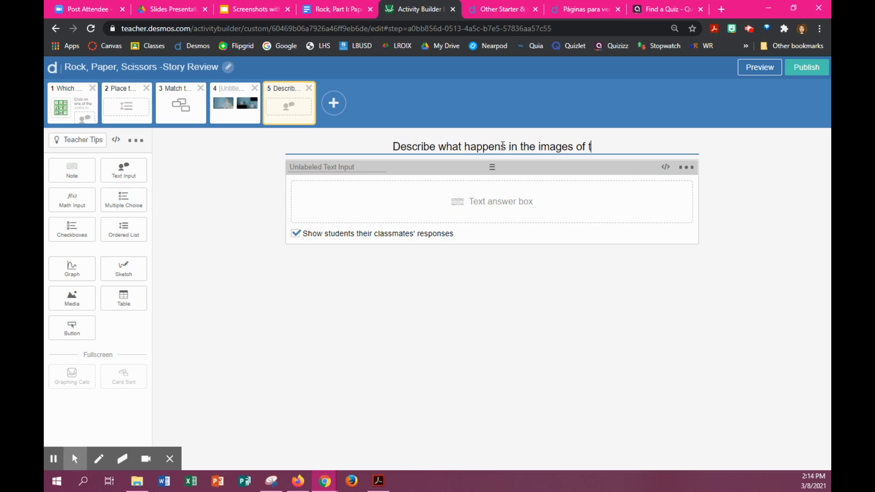
{"action": "type", "text": "he previous slide."}
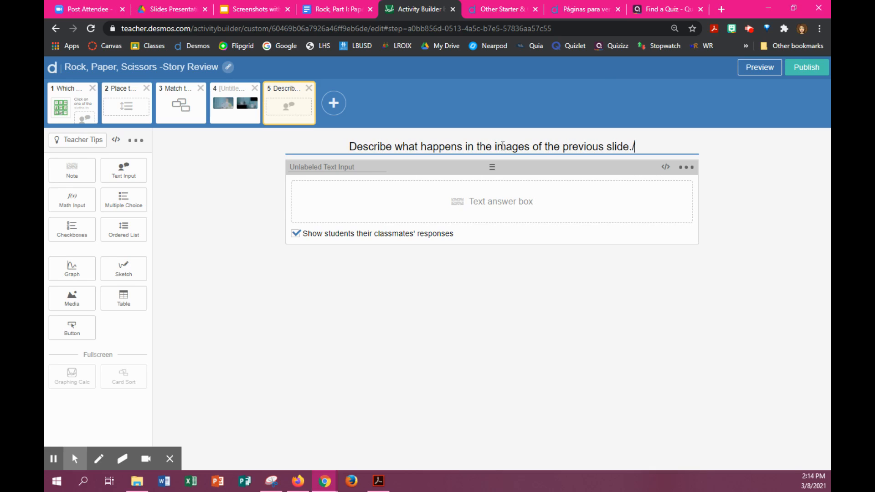
{"action": "key", "text": "BackSpace"}
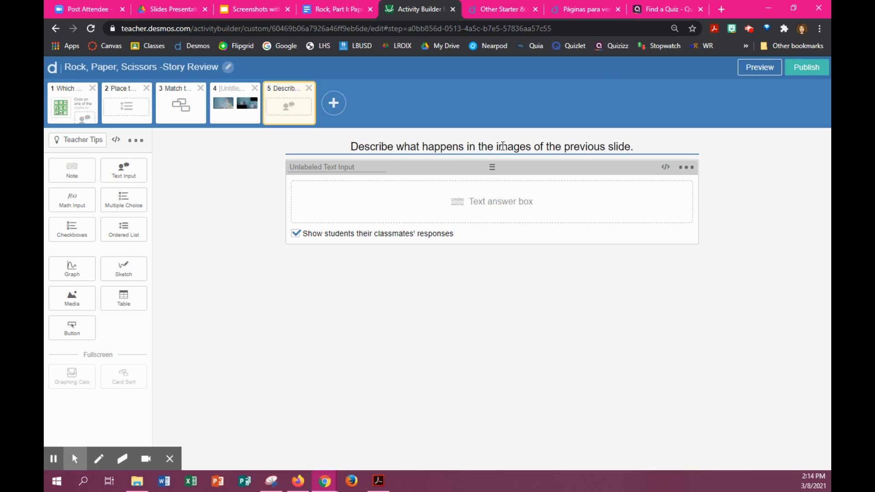
Preview the fifth screen as a student, go back through the image screen and card sort, and close the preview at screen four.
{"action": "left_click", "coordinate": [760, 67]}
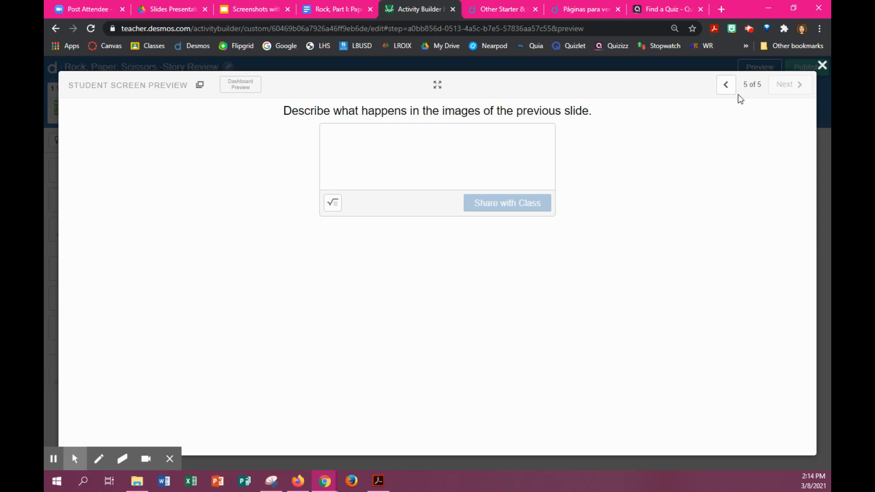
{"action": "left_click", "coordinate": [724, 106]}
{"action": "mouse_move", "coordinate": [715, 114]}
{"action": "left_mouse_down"}
{"action": "mouse_move", "coordinate": [755, 111]}
{"action": "mouse_move", "coordinate": [706, 75]}
{"action": "mouse_move", "coordinate": [724, 112]}
{"action": "left_mouse_up"}
{"action": "left_click", "coordinate": [726, 88]}
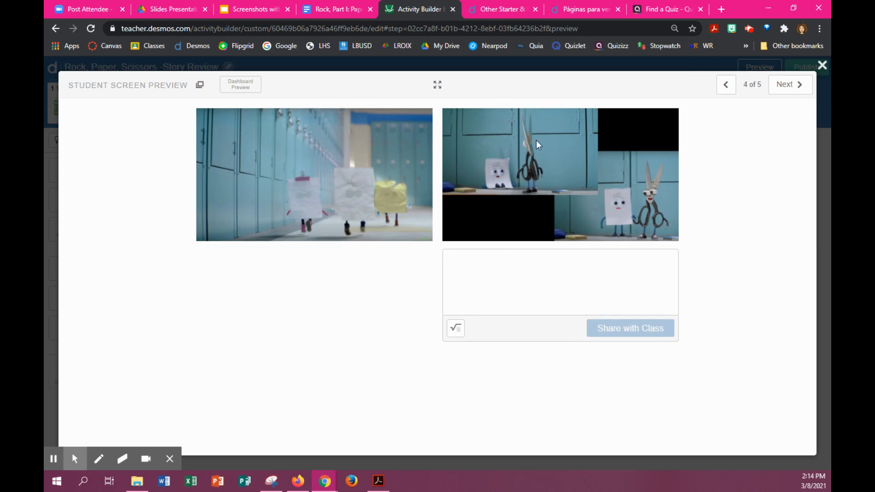
{"action": "left_click", "coordinate": [728, 89]}
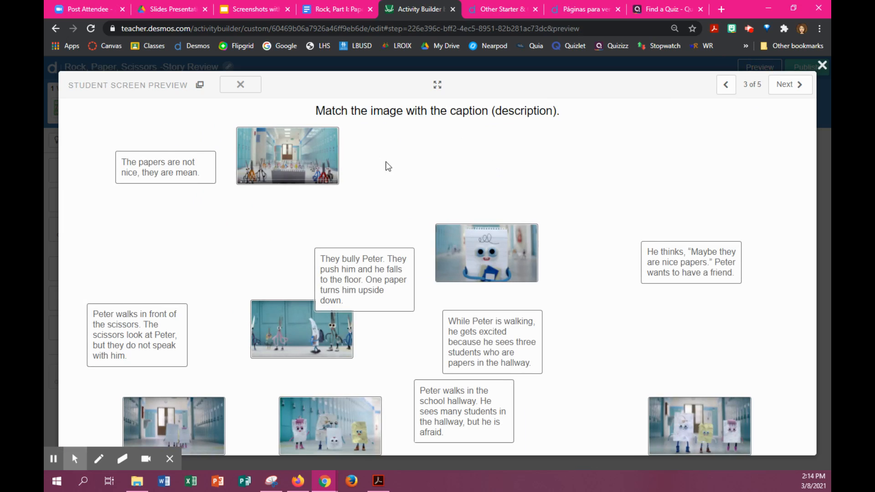
{"action": "left_click", "coordinate": [797, 88]}
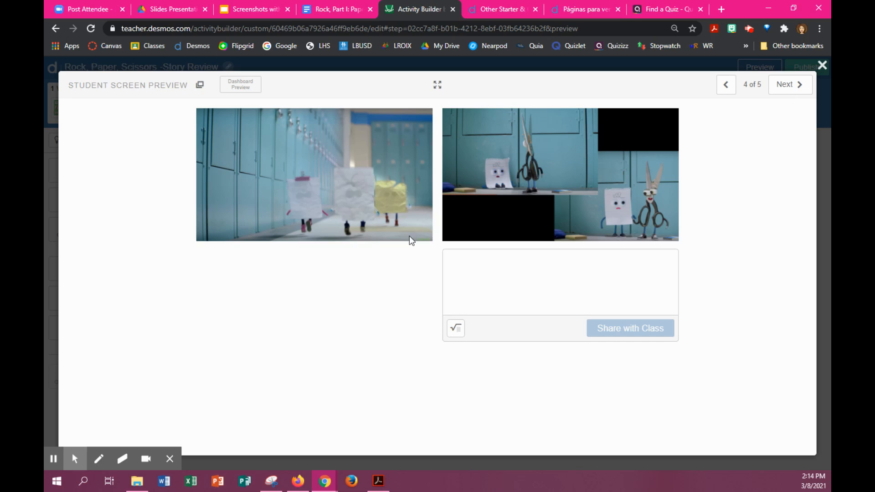
{"action": "left_click", "coordinate": [823, 65]}
Delete the text input component from the fourth screen and preview screens four and five as a student.
{"action": "left_click", "coordinate": [722, 393]}
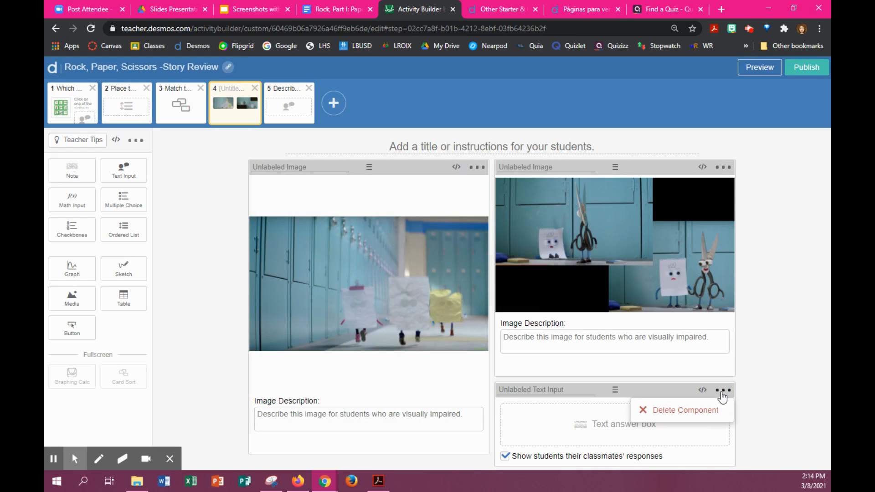
{"action": "left_click", "coordinate": [697, 411]}
{"action": "left_click", "coordinate": [758, 73]}
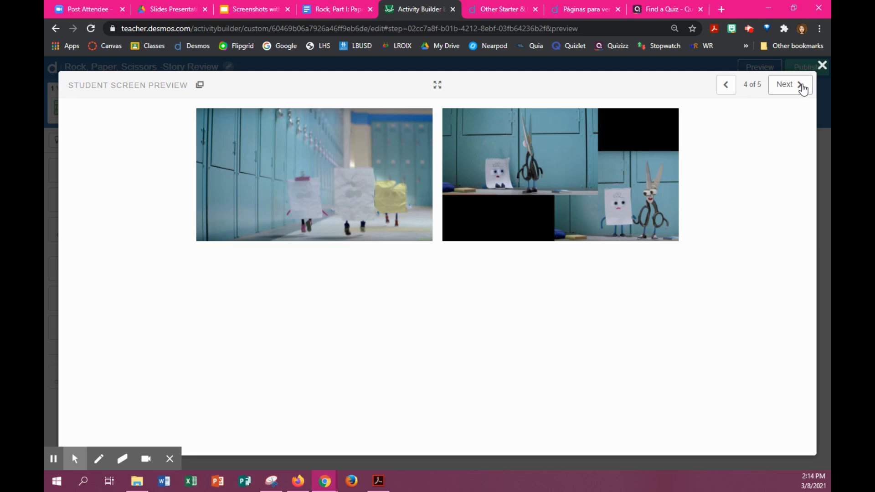
{"action": "left_click", "coordinate": [796, 89]}
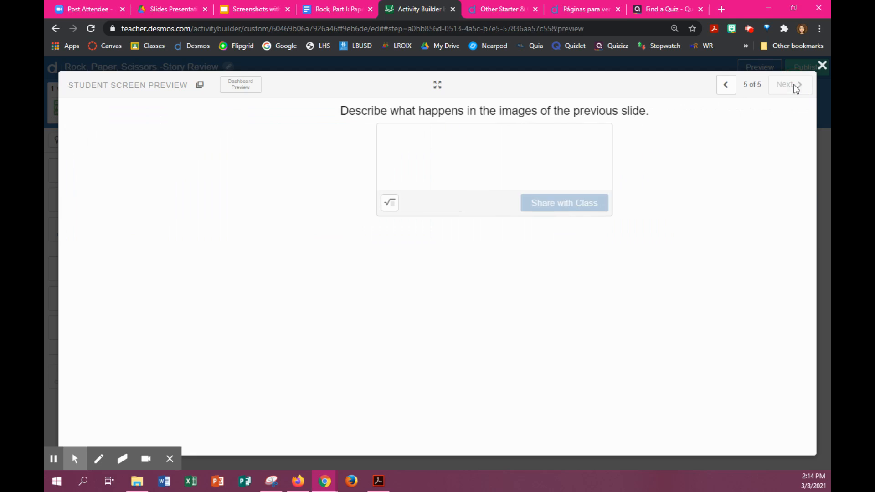
{"action": "left_click", "coordinate": [822, 65]}
Title the fourth screen "Study the images and describe them on the next slide." and preview it as a student.
{"action": "left_click", "coordinate": [265, 108]}
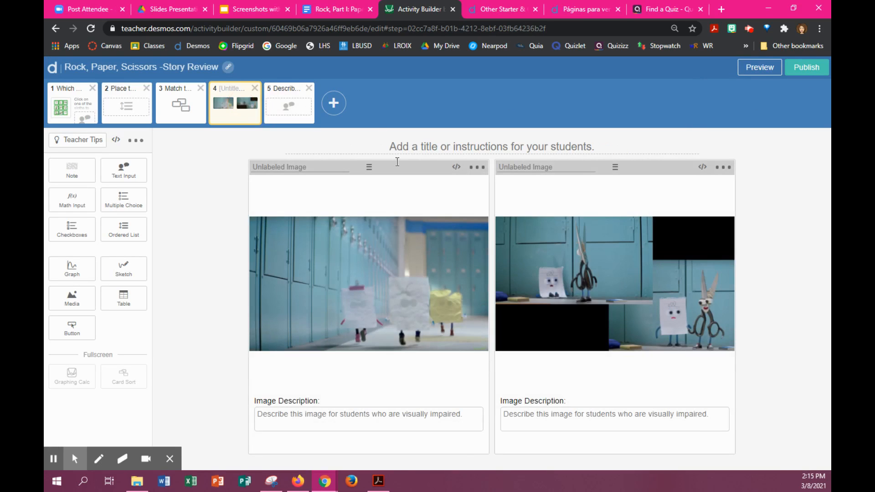
{"action": "left_click", "coordinate": [453, 150]}
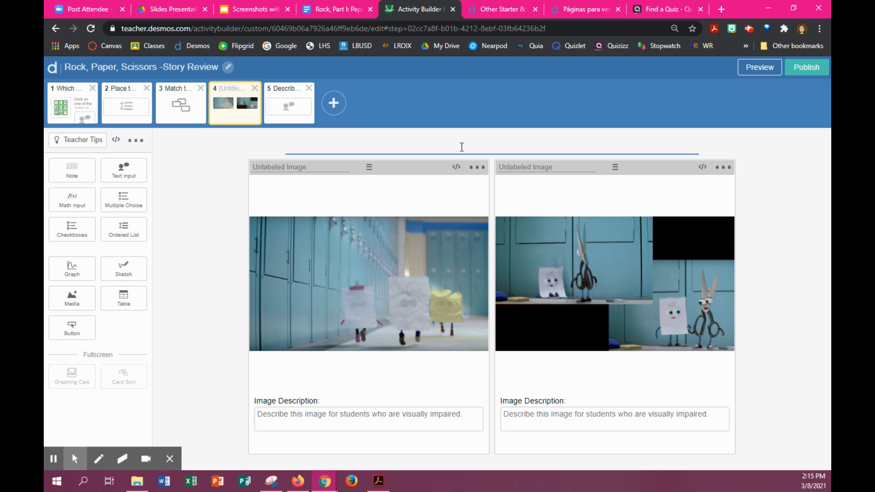
{"action": "type", "text": "Study the images and des"}
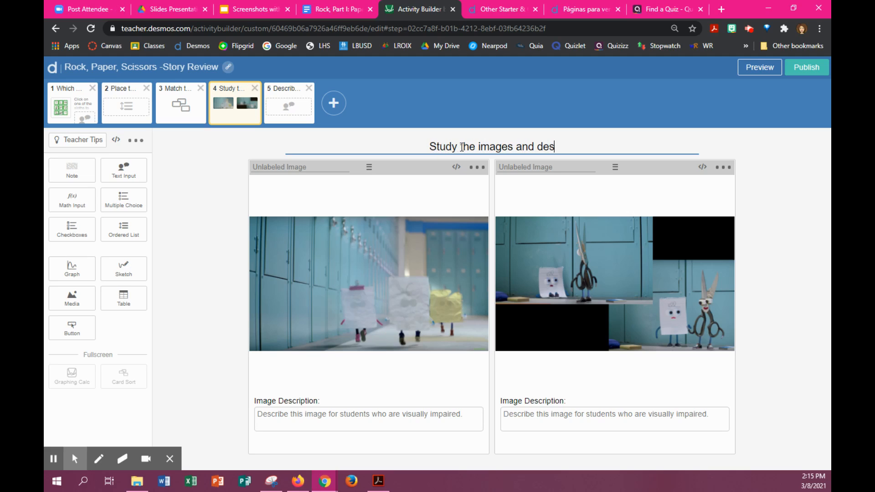
{"action": "type", "text": "cribe them on "}
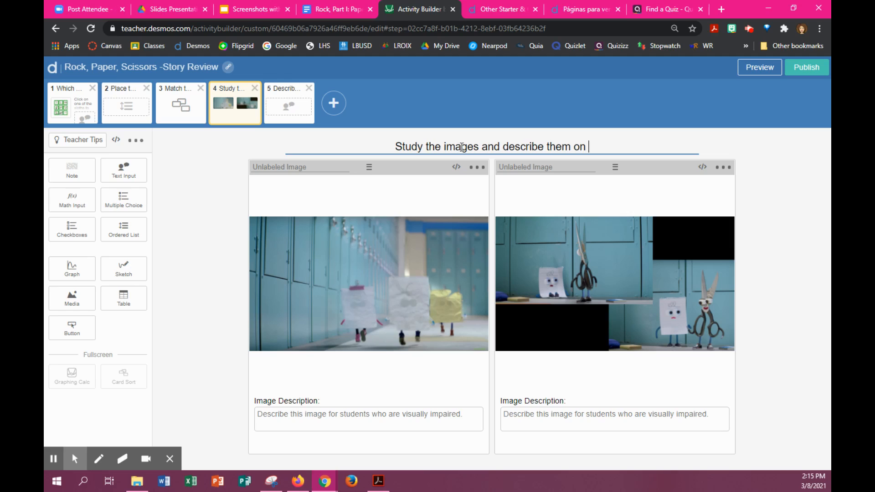
{"action": "type", "text": "the next "}
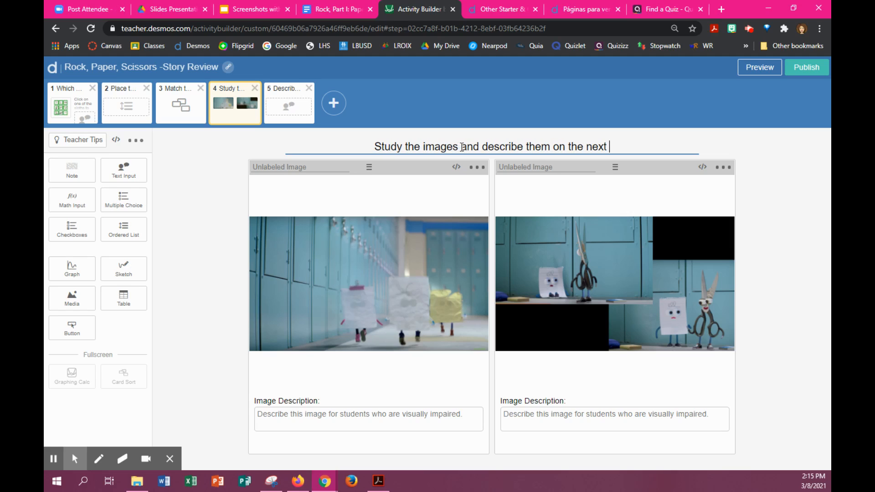
{"action": "type", "text": "slide."}
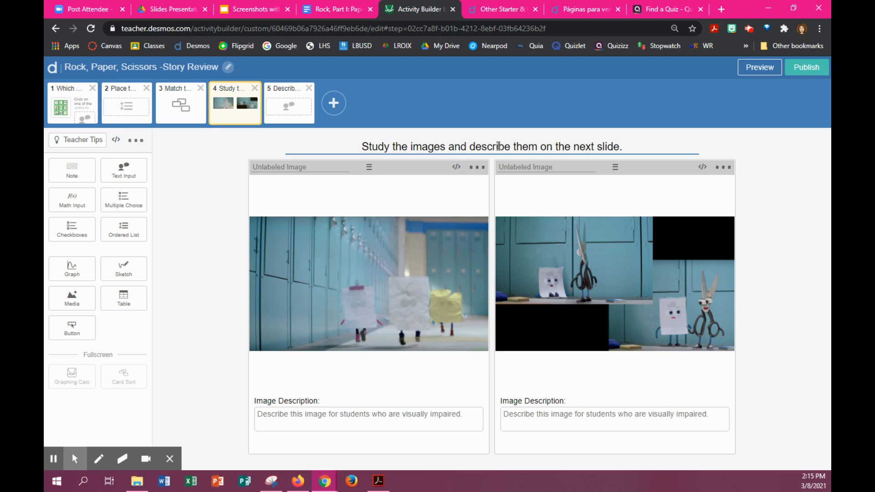
{"action": "left_click", "coordinate": [761, 67]}
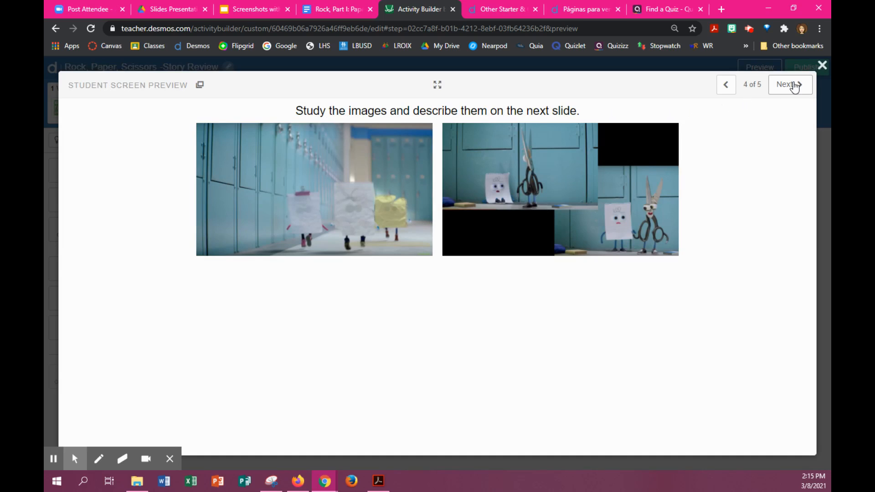
{"action": "left_click", "coordinate": [823, 66]}
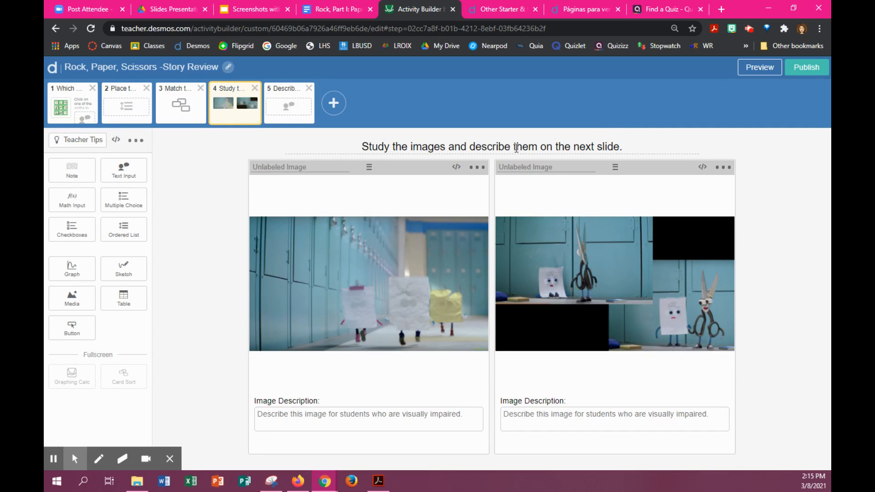
Retitle the fourth screen "Study the images and describe what happens next in the story on the following slide.".
{"action": "left_click_drag", "start_coordinate": [514, 146], "coordinate": [623, 146]}
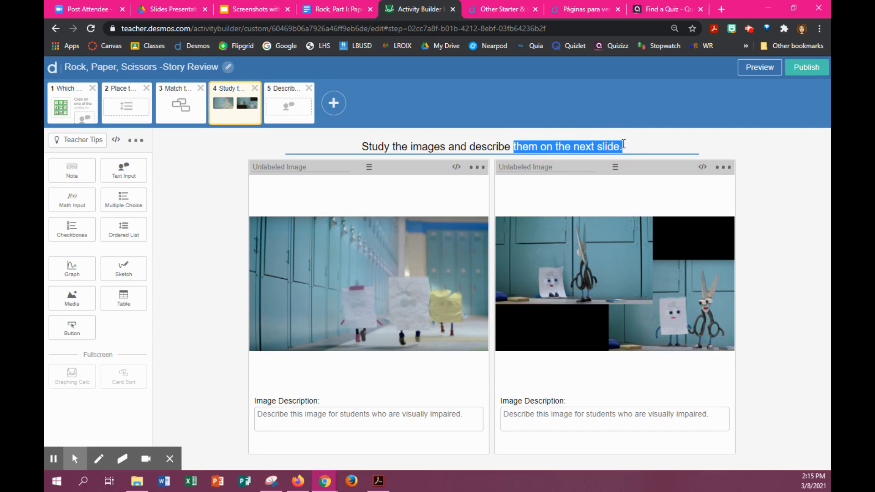
{"action": "type", "text": "what happens t"}
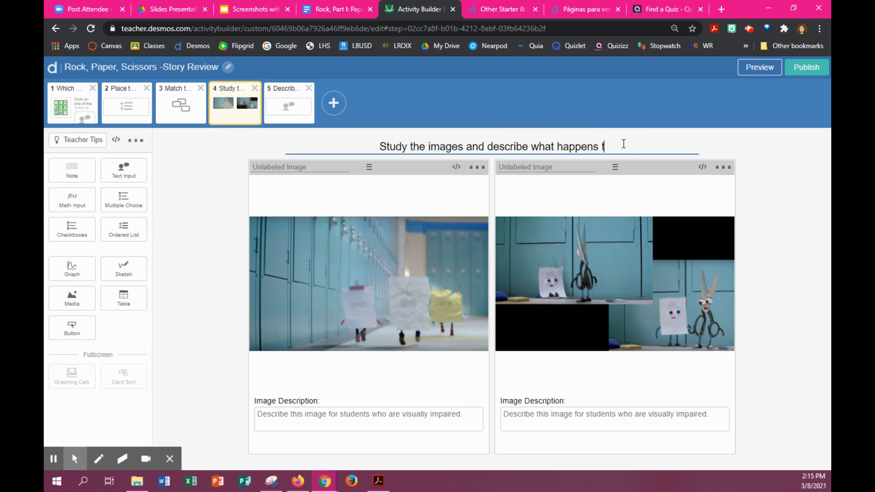
{"action": "key", "text": "BackSpace"}
{"action": "type", "text": "next in"}
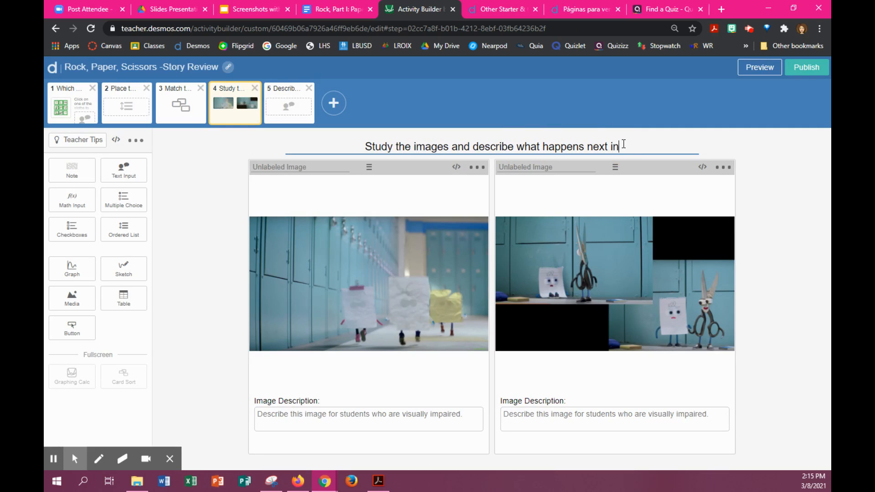
{"action": "type", "text": " the story o"}
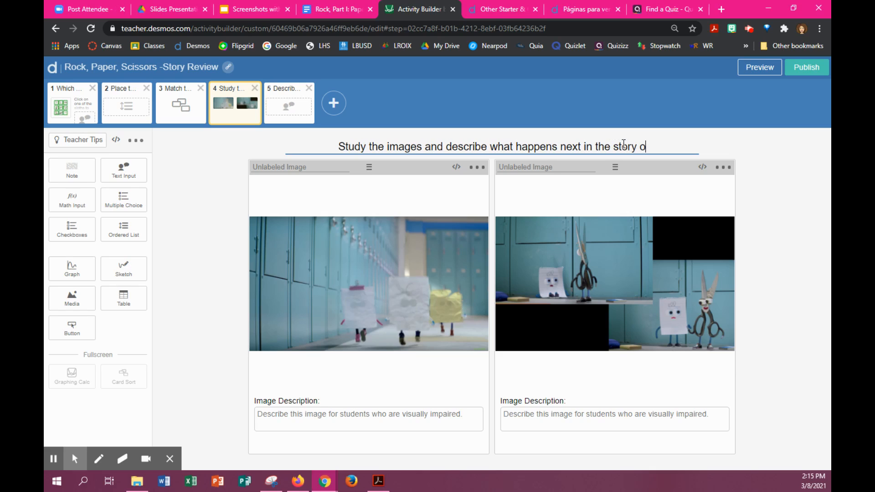
{"action": "type", "text": "n the next slide."}
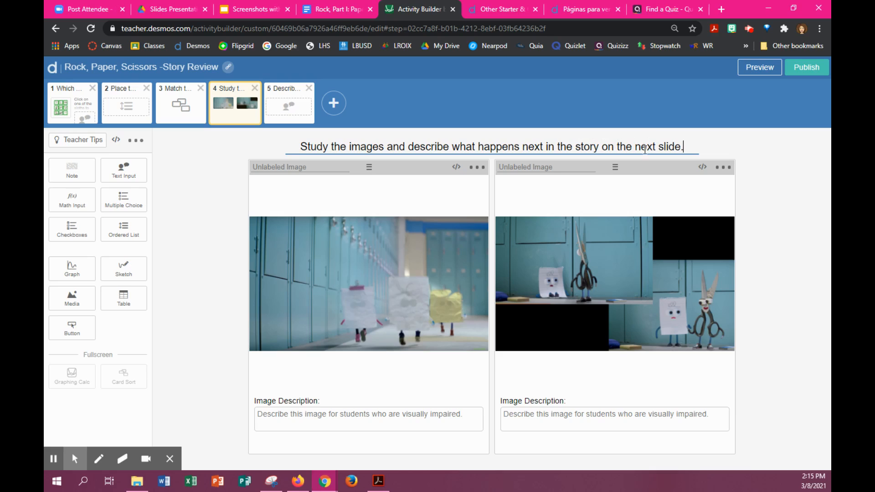
{"action": "double_click", "coordinate": [645, 148]}
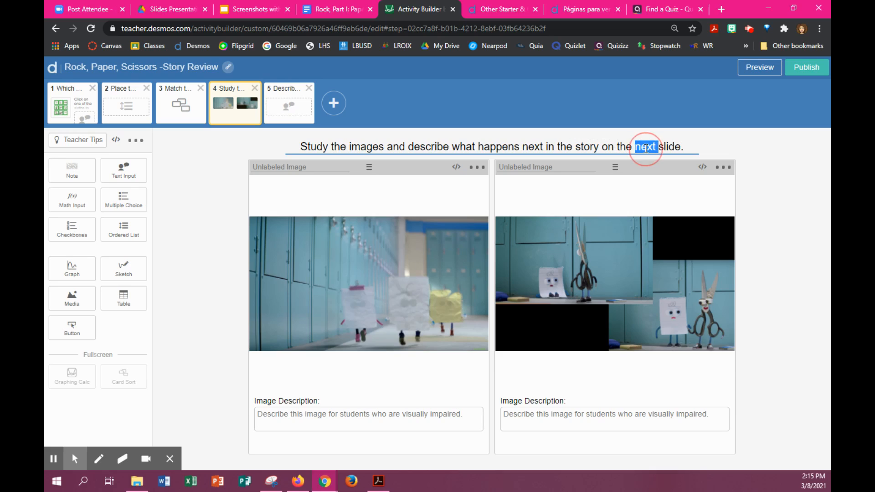
{"action": "type", "text": "following"}
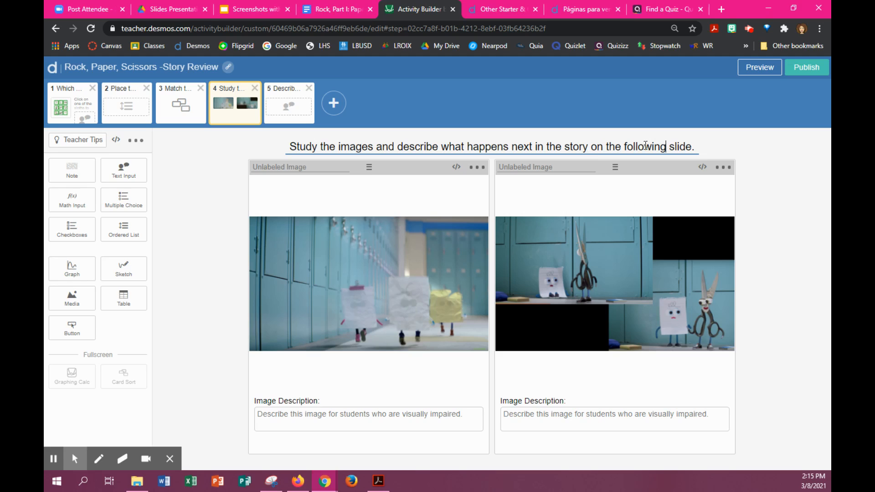
Preview screens four and five as a student, moving between them, and close the preview on screen four.
{"action": "left_click", "coordinate": [760, 67]}
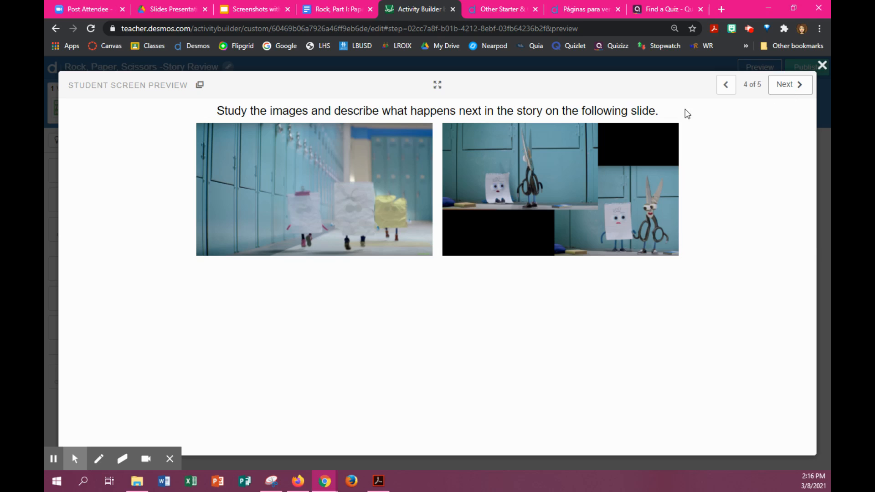
{"action": "left_click", "coordinate": [788, 86]}
{"action": "left_click", "coordinate": [333, 144]}
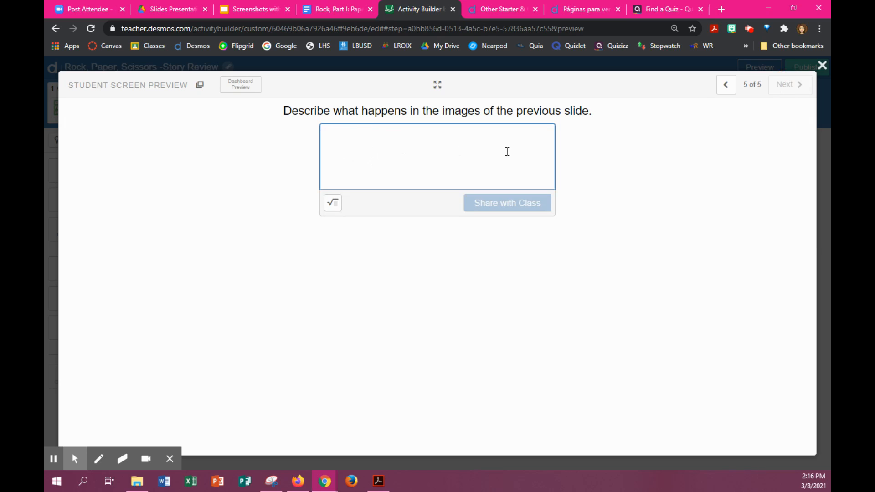
{"action": "left_click", "coordinate": [726, 86]}
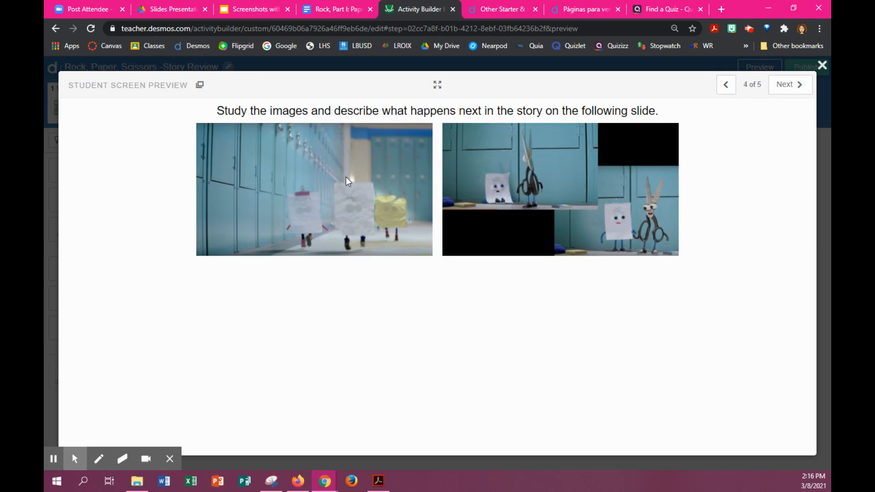
{"action": "left_click", "coordinate": [791, 86]}
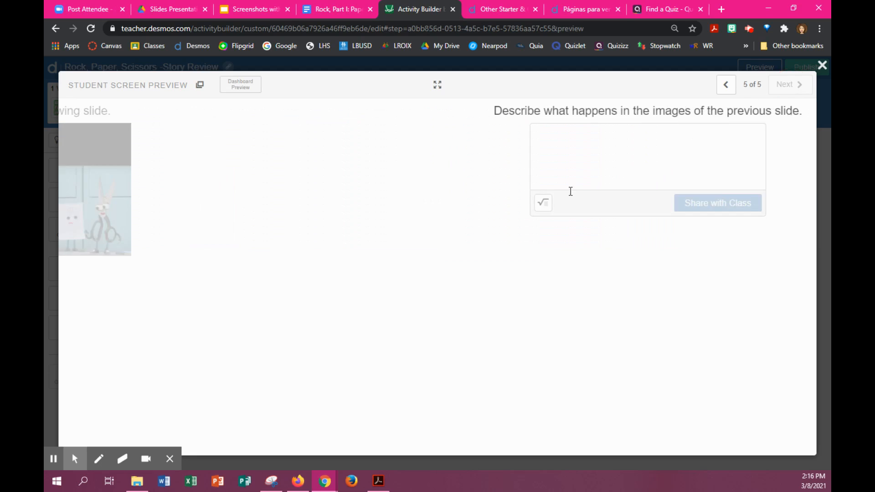
{"action": "left_click", "coordinate": [726, 85]}
{"action": "left_click", "coordinate": [822, 66]}
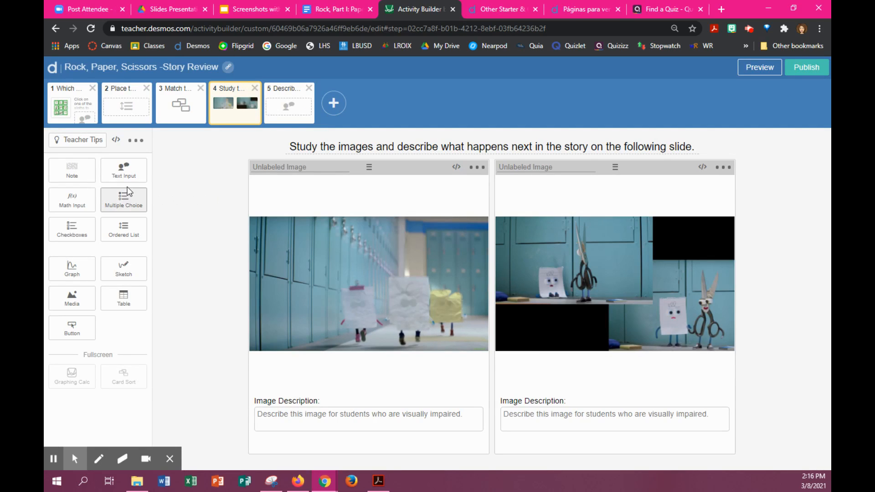
Add a text input component to the fourth screen and check it in the student preview.
{"action": "left_click", "coordinate": [124, 174]}
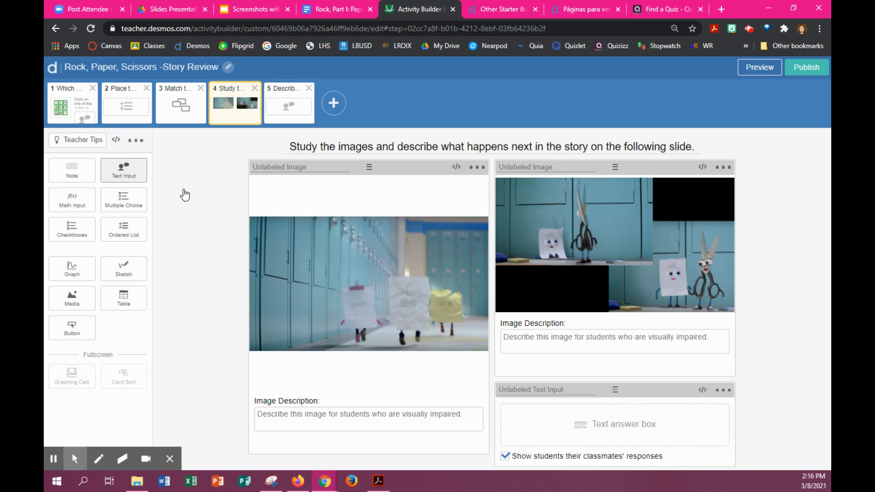
{"action": "left_click", "coordinate": [757, 69]}
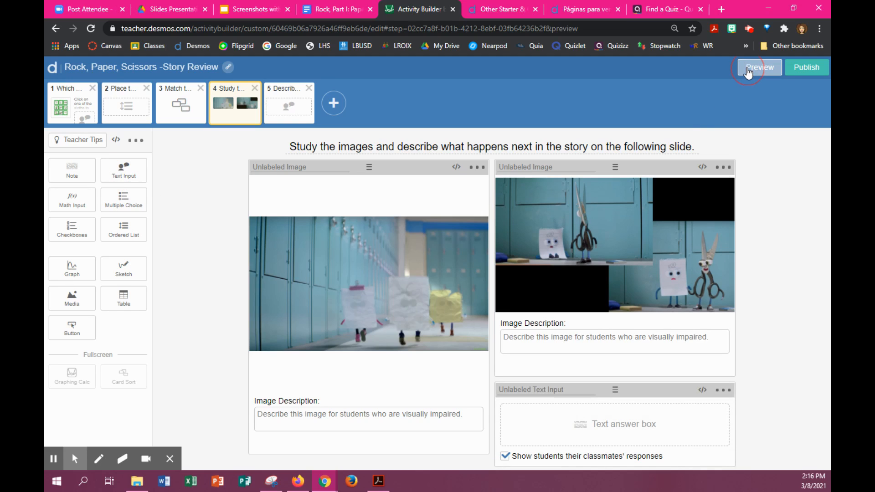
{"action": "left_click", "coordinate": [493, 294]}
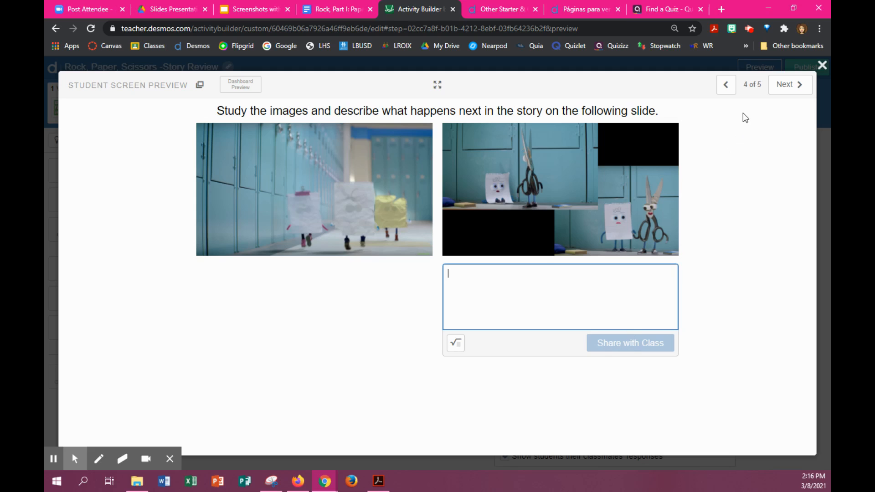
{"action": "left_click", "coordinate": [823, 65]}
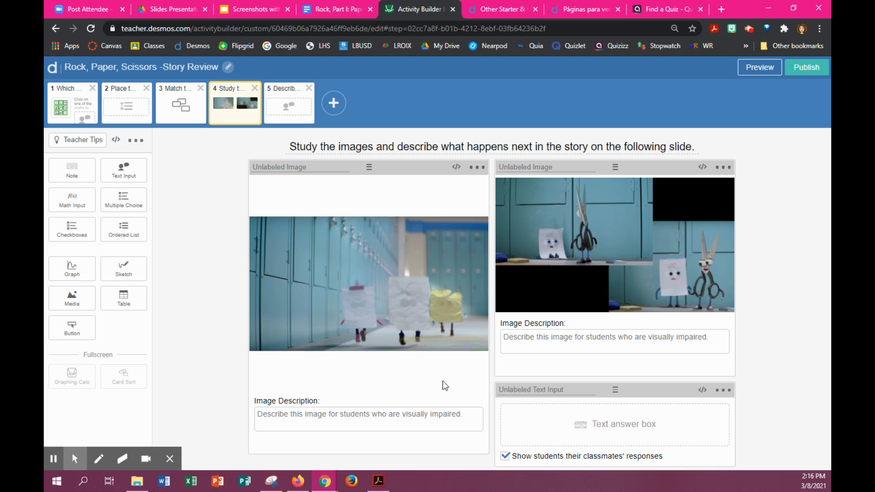
Turn off showing classmates' responses for the fourth screen's text input, test it with "dgfhgfh" in preview, and end the preview on screen five.
{"action": "left_click", "coordinate": [506, 457]}
{"action": "left_click", "coordinate": [758, 68]}
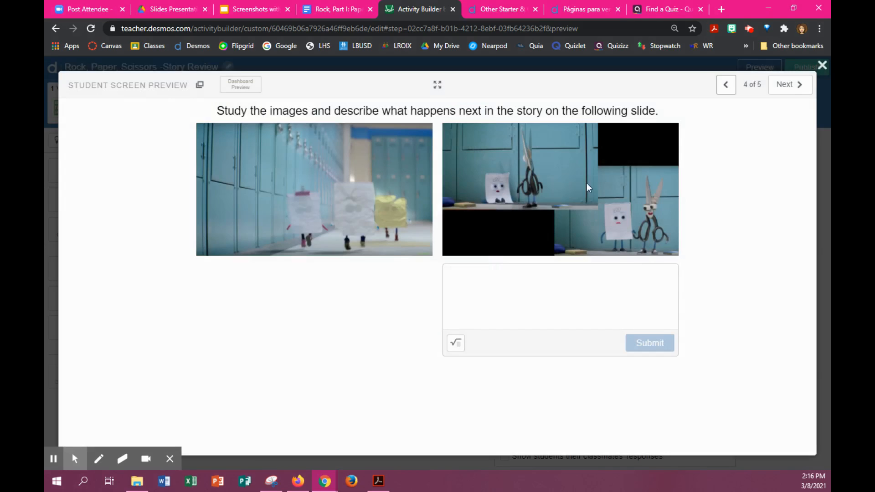
{"action": "left_click", "coordinate": [471, 287]}
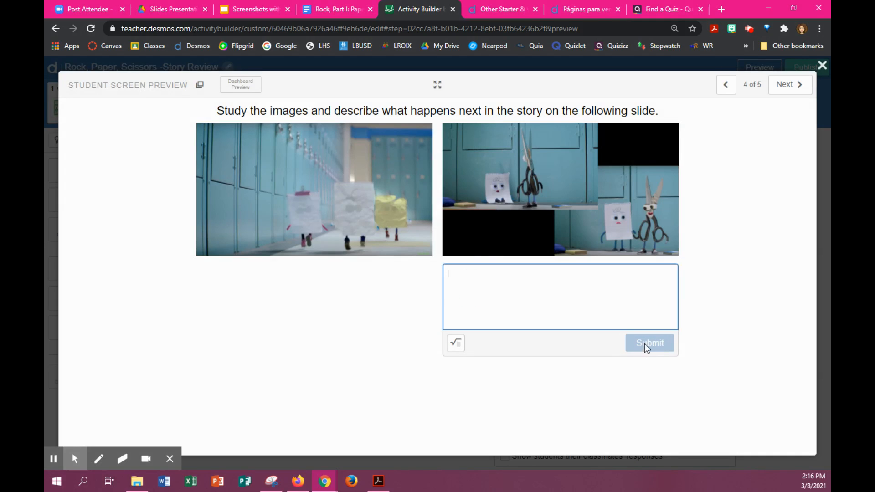
{"action": "type", "text": "dgfhgfh"}
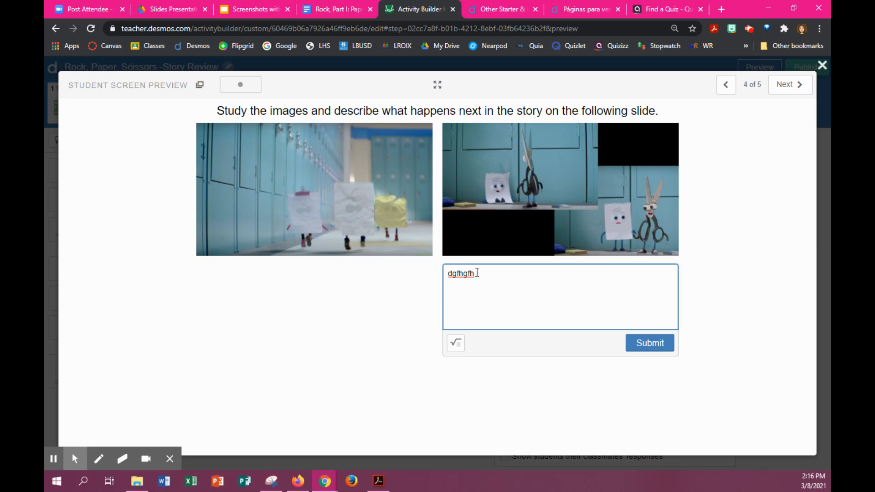
{"action": "left_click_drag", "start_coordinate": [477, 274], "coordinate": [422, 278]}
{"action": "key", "text": "BackSpace"}
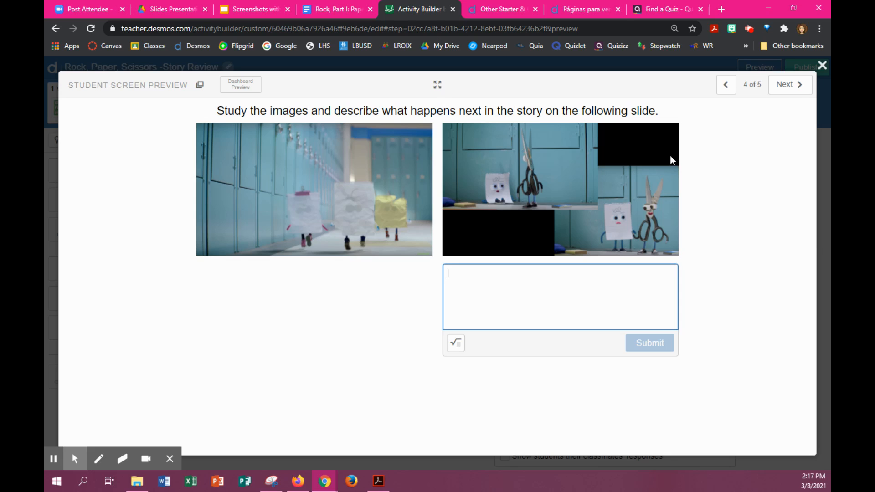
{"action": "left_click", "coordinate": [787, 84]}
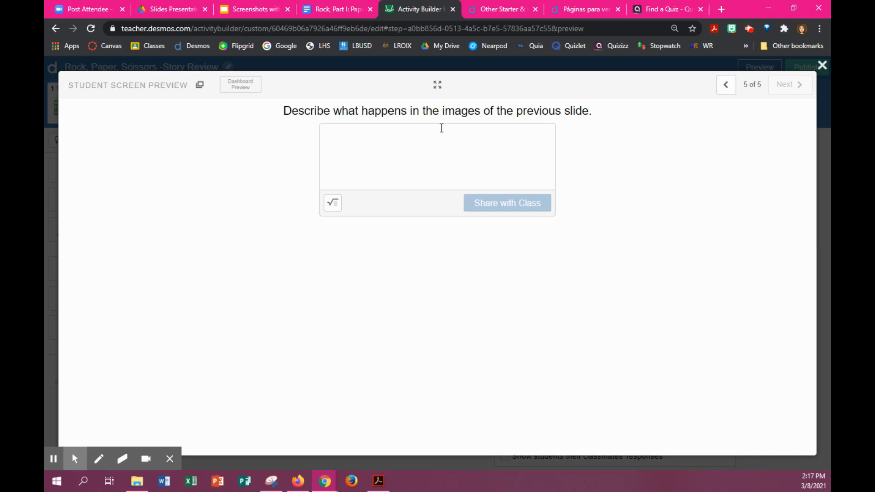
{"action": "left_click", "coordinate": [823, 65]}
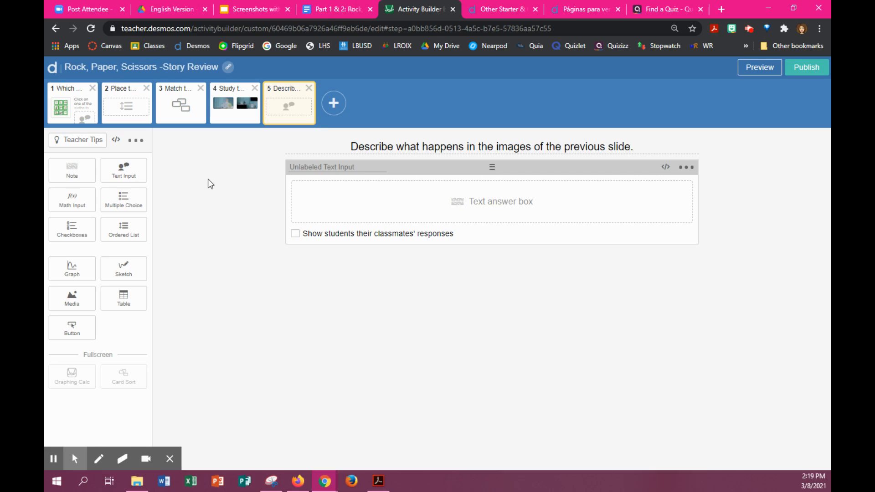
Add a sixth screen with a multiple choice component and title it "What is the scissor's name?".
{"action": "left_click", "coordinate": [334, 103]}
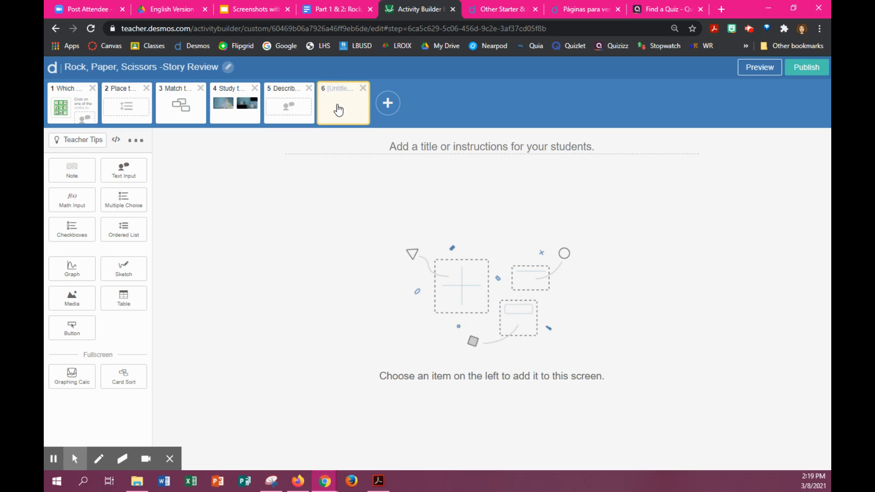
{"action": "left_click", "coordinate": [127, 204]}
{"action": "left_click", "coordinate": [561, 141]}
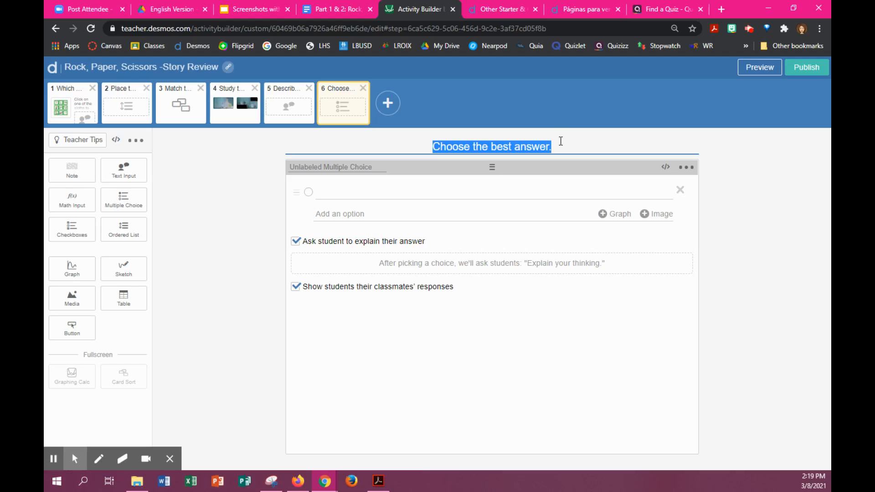
{"action": "type", "text": "What is "}
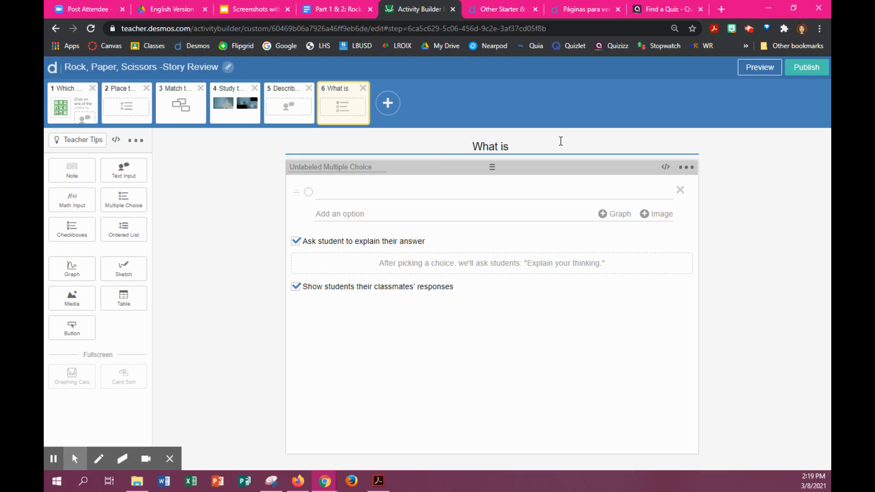
{"action": "type", "text": "the sci"}
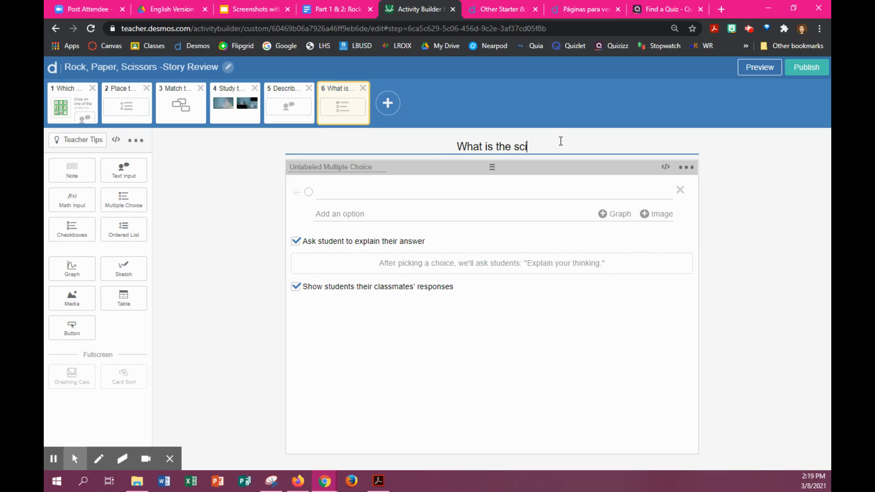
{"action": "type", "text": "ssor's na"}
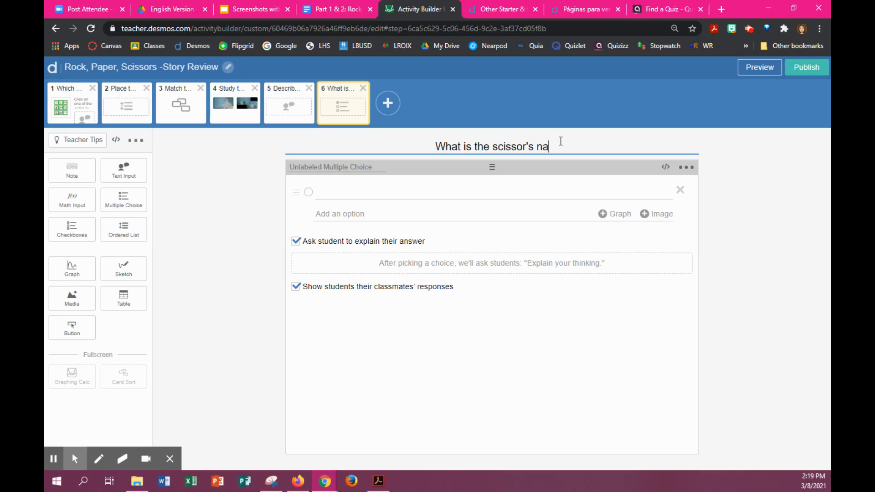
{"action": "type", "text": "me?"}
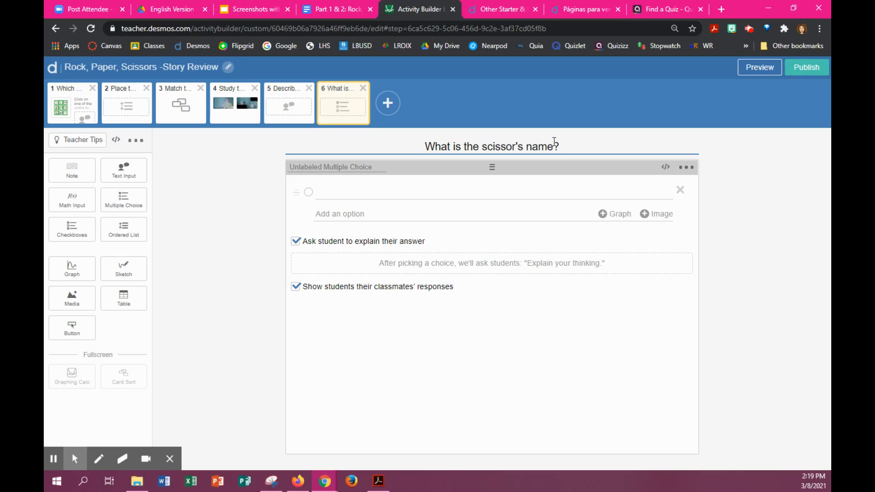
Enter the answer options Susan, Sissy, Sarah and Tiji, and mark Sissy as the correct answer.
{"action": "left_click", "coordinate": [385, 192]}
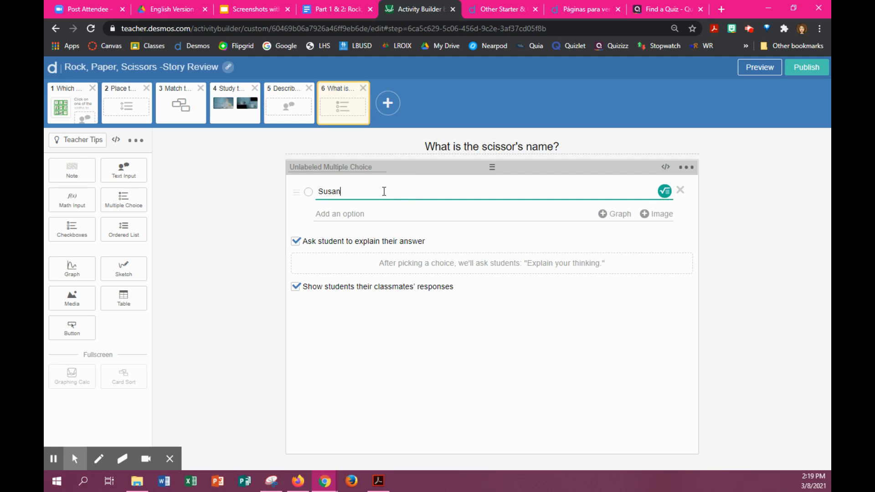
{"action": "key", "text": "Return"}
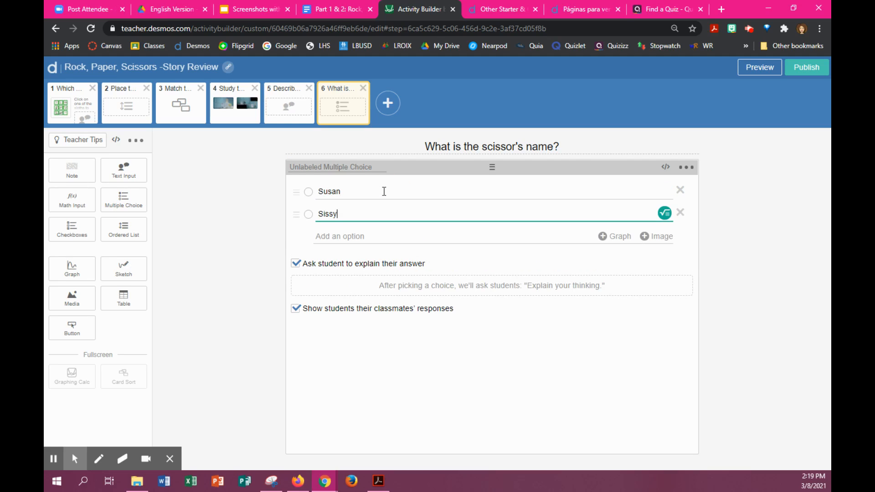
{"action": "key", "text": "Return"}
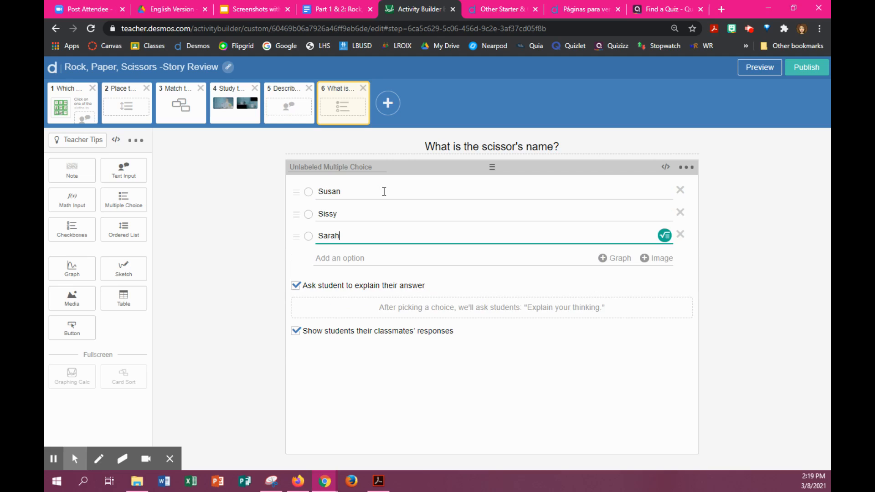
{"action": "key", "text": "Return"}
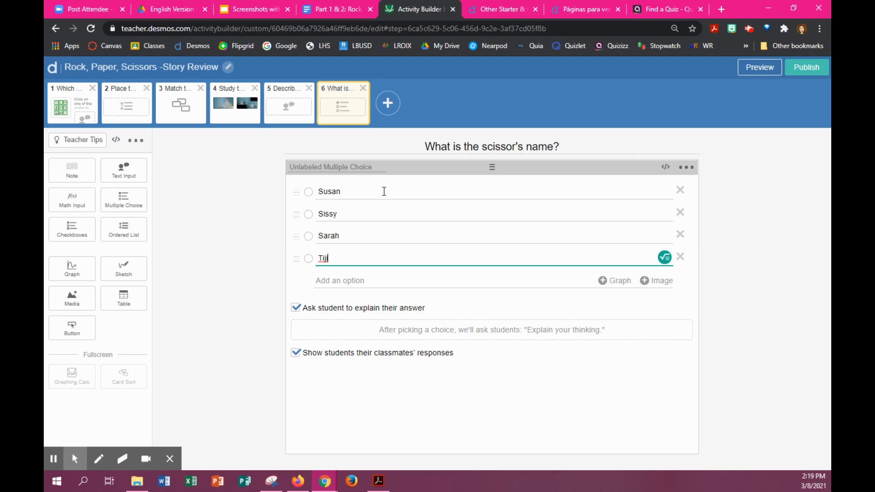
{"action": "left_click", "coordinate": [309, 214]}
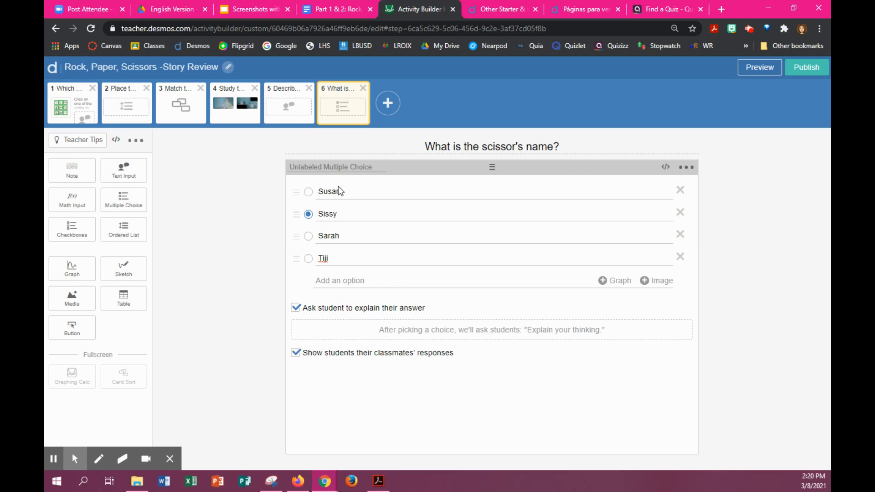
Preview the multiple choice screen as a student, try the Susan option, and return to the fifth screen in the editor.
{"action": "left_click", "coordinate": [760, 67]}
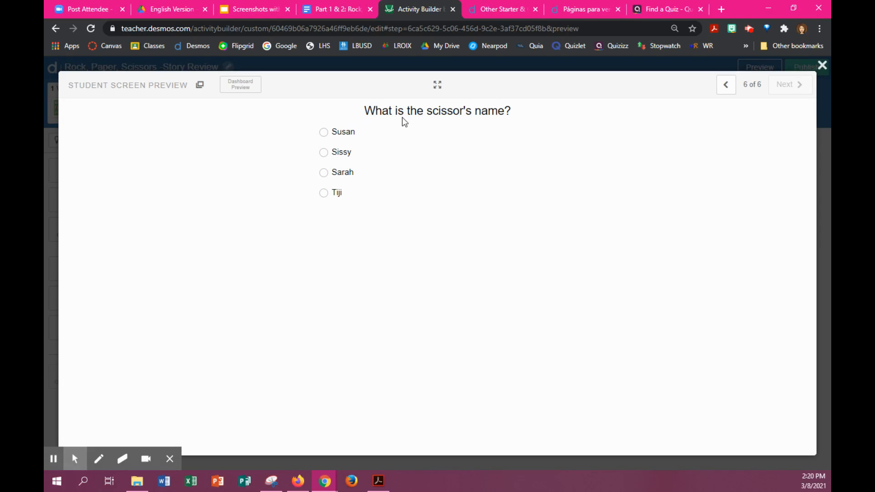
{"action": "left_click", "coordinate": [348, 133]}
{"action": "left_click", "coordinate": [822, 65]}
{"action": "left_click", "coordinate": [307, 111]}
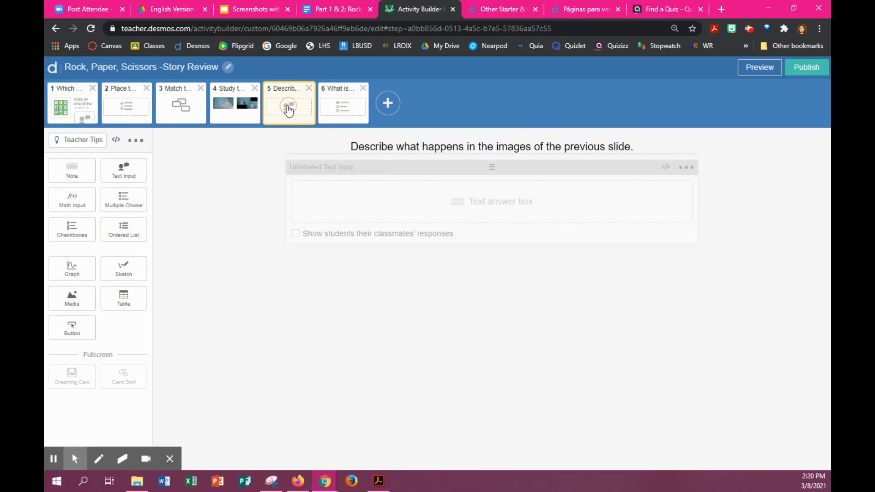
Add a seventh screen after the scissor's name question and place a multiple choice component on it.
{"action": "left_click", "coordinate": [232, 110]}
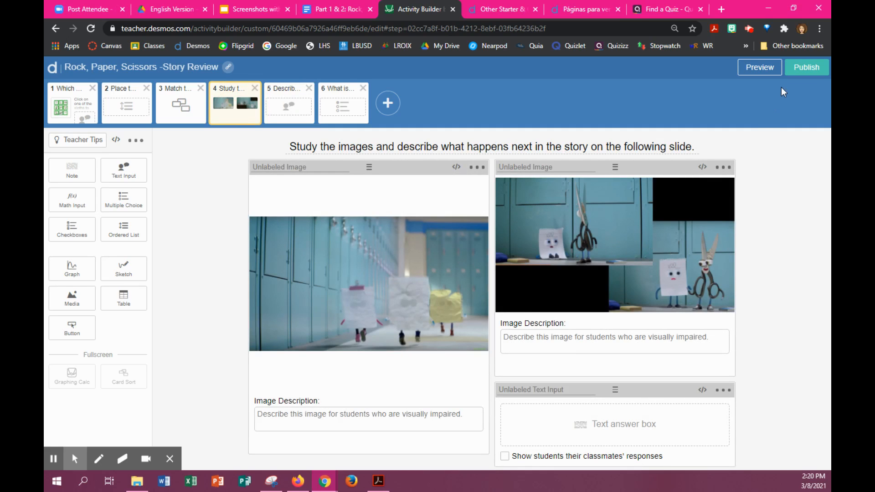
{"action": "left_click", "coordinate": [289, 107]}
{"action": "left_click", "coordinate": [342, 107]}
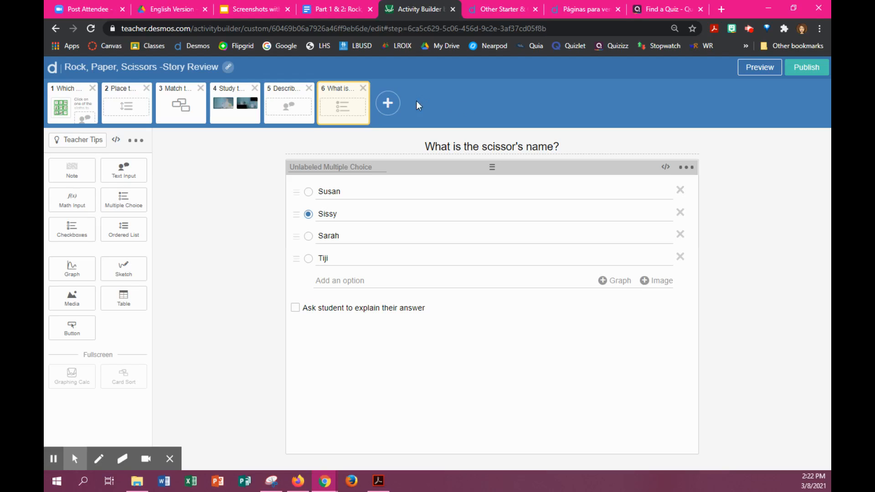
{"action": "left_click", "coordinate": [388, 103]}
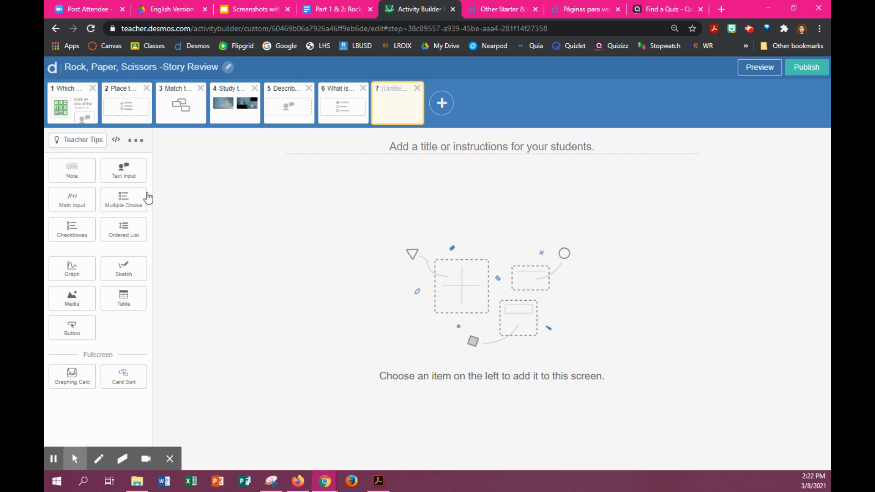
{"action": "left_click", "coordinate": [127, 205]}
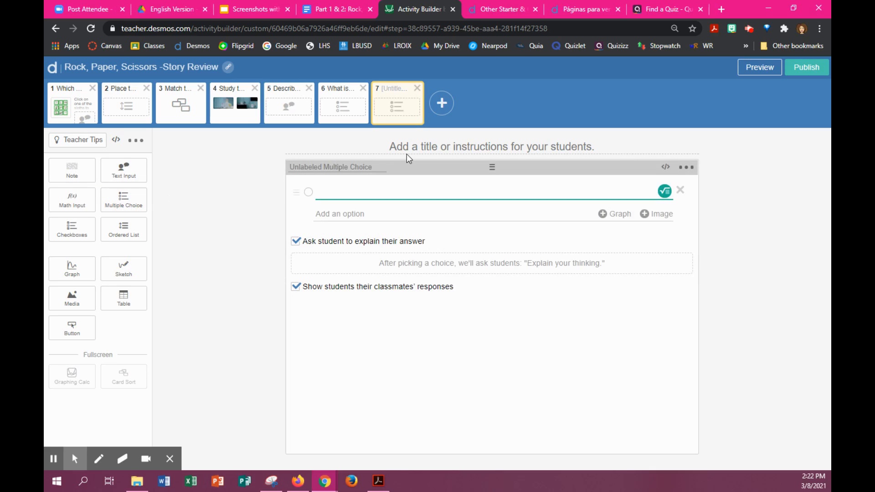
Title the seventh screen "After school, Peter and Sissy go home in a taxi. Then, they each go shopping.".
{"action": "left_click", "coordinate": [420, 145]}
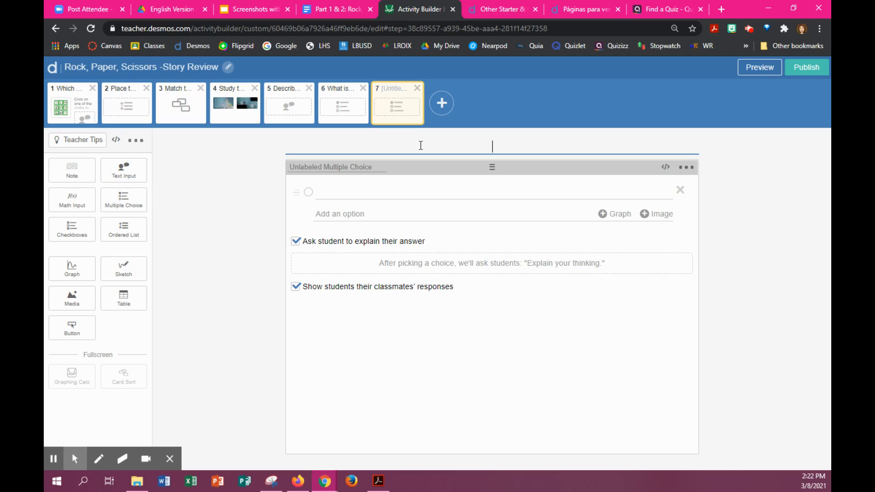
{"action": "type", "text": "After school"}
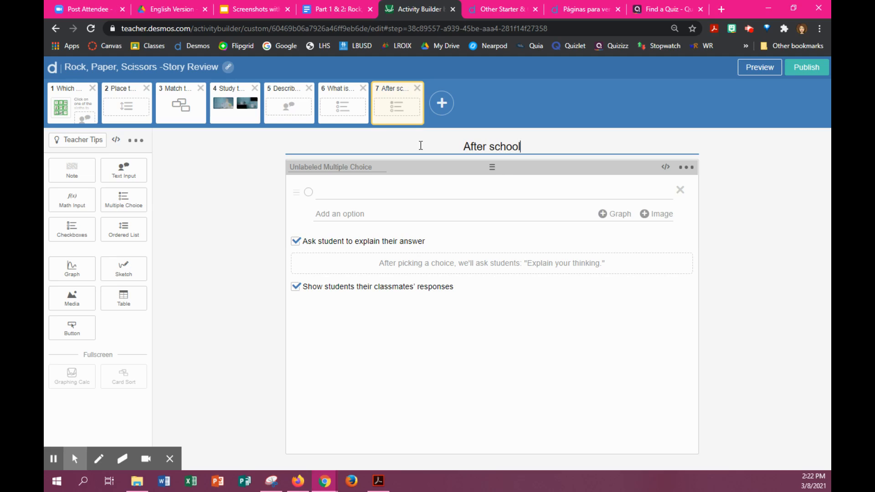
{"action": "type", "text": ", Peter an"}
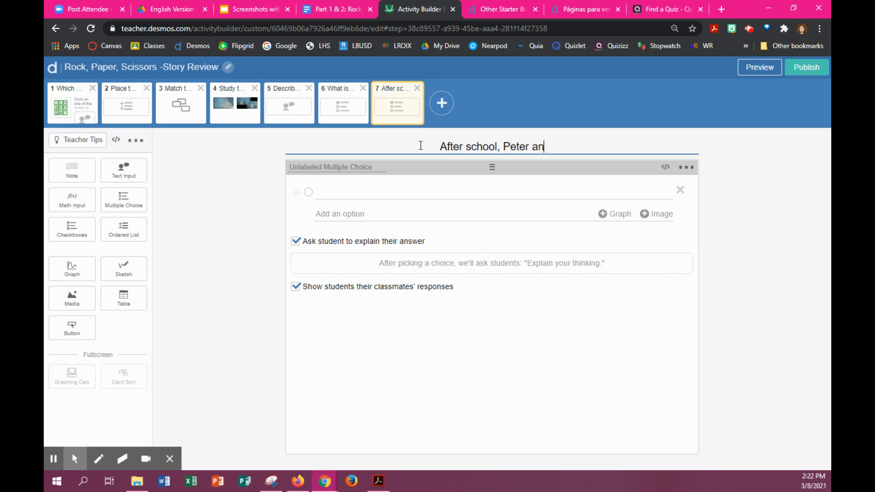
{"action": "type", "text": "d Sissy go "}
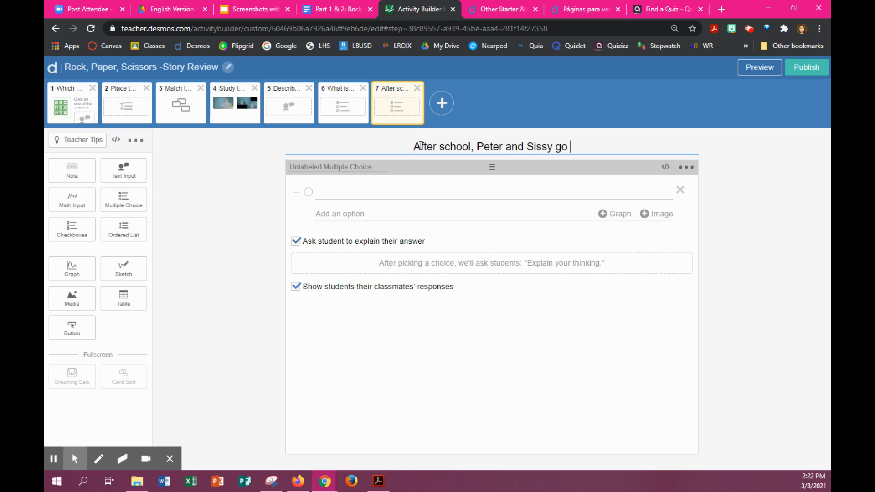
{"action": "type", "text": "home "}
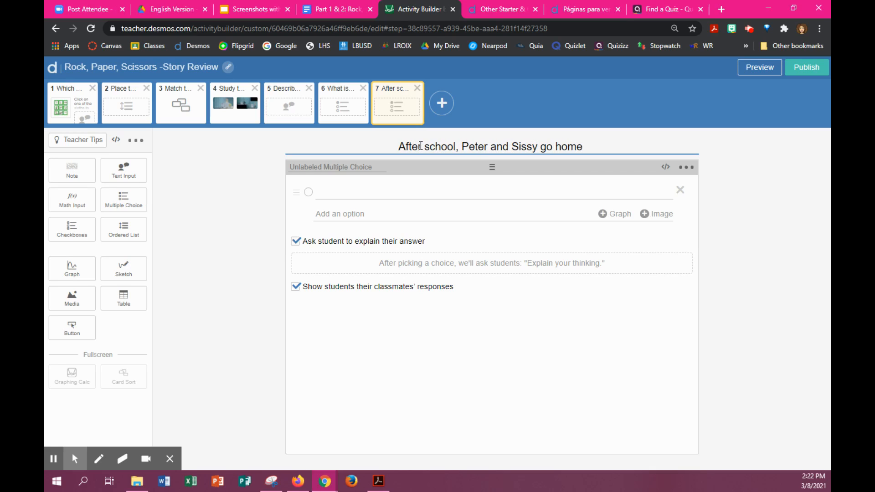
{"action": "type", "text": "in a "}
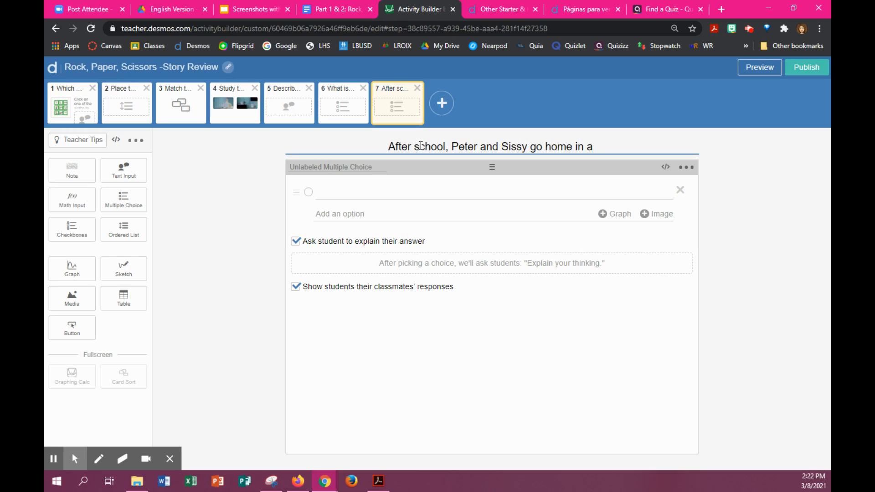
{"action": "type", "text": "taxi"}
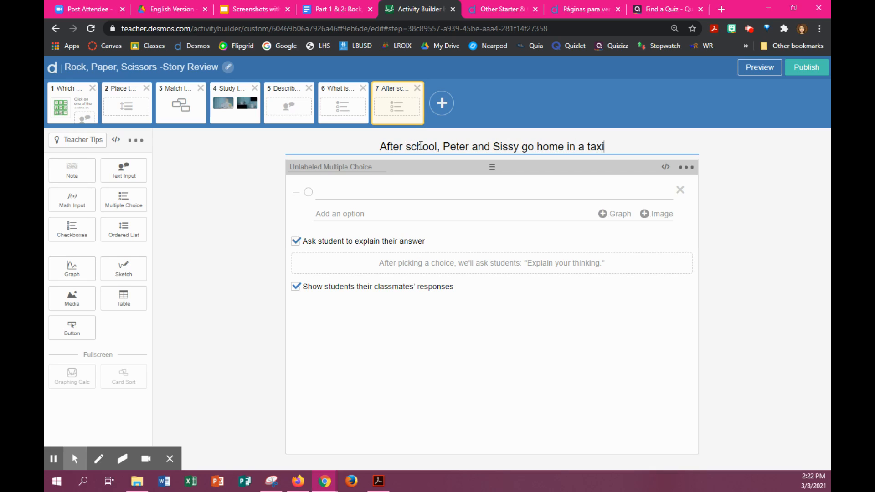
{"action": "type", "text": ". Then"}
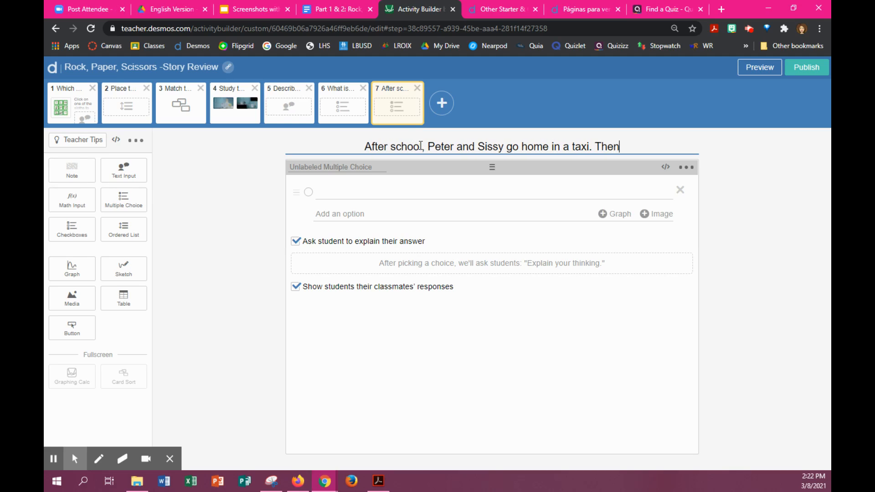
{"action": "type", "text": ", they each"}
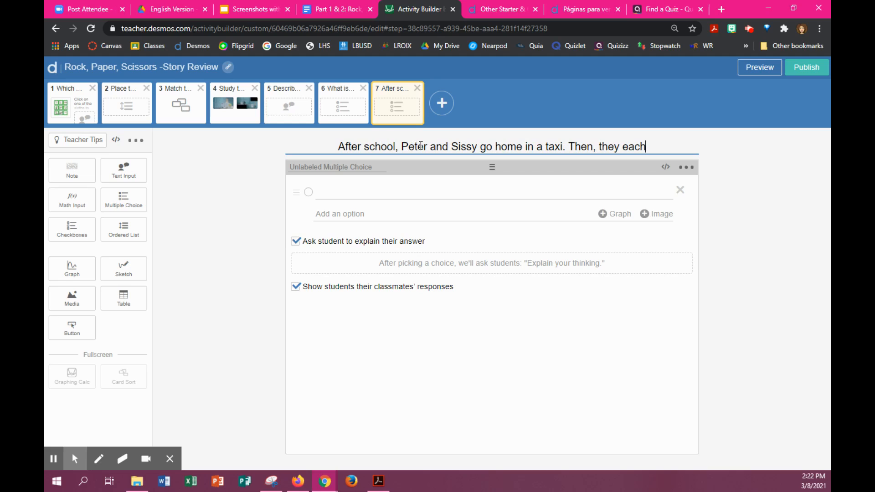
{"action": "type", "text": " go sh"}
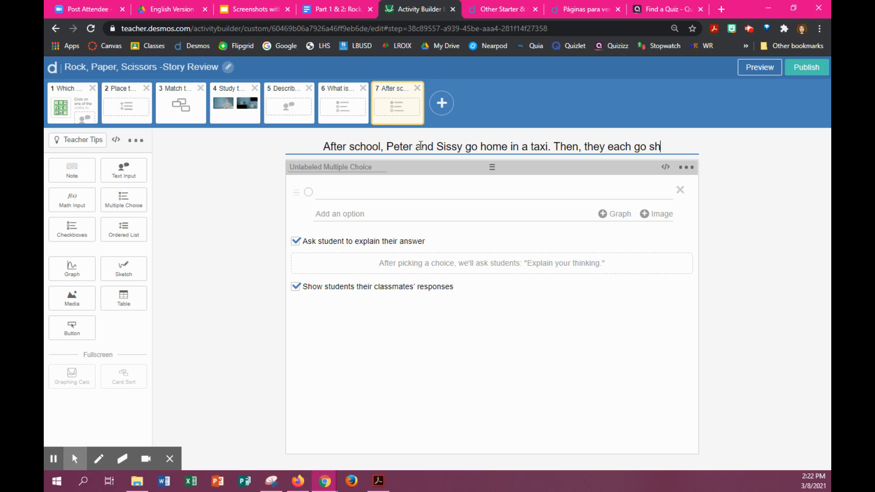
{"action": "type", "text": "opping."}
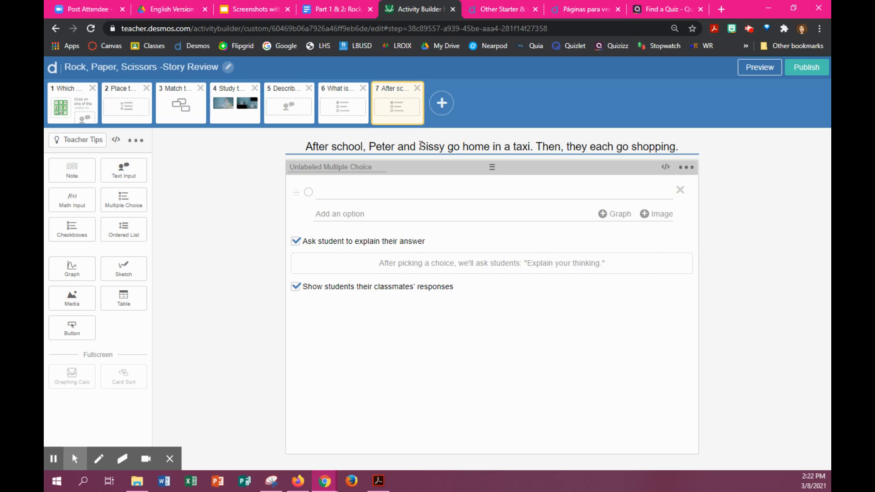
Enter the answer options TRUE and FALSE for the seventh screen, and mark FALSE as the correct answer.
{"action": "left_click", "coordinate": [380, 191]}
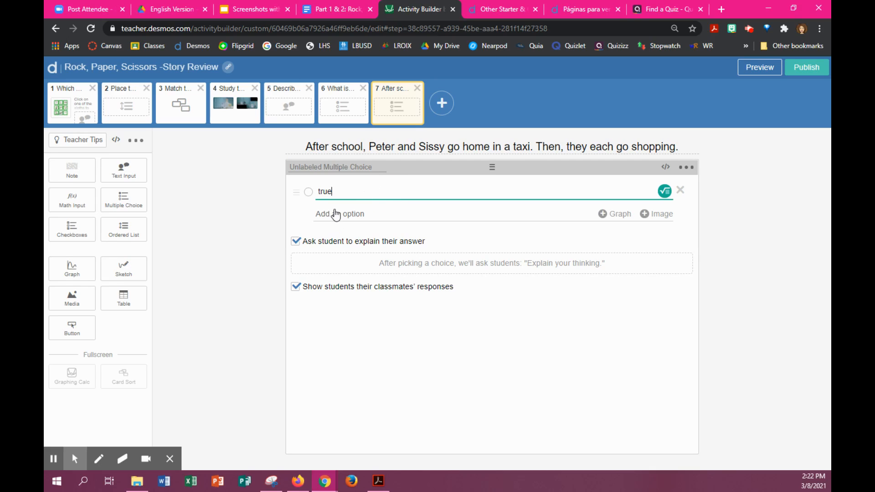
{"action": "left_click_drag", "start_coordinate": [335, 191], "coordinate": [308, 195]}
{"action": "type", "text": "TRUE"}
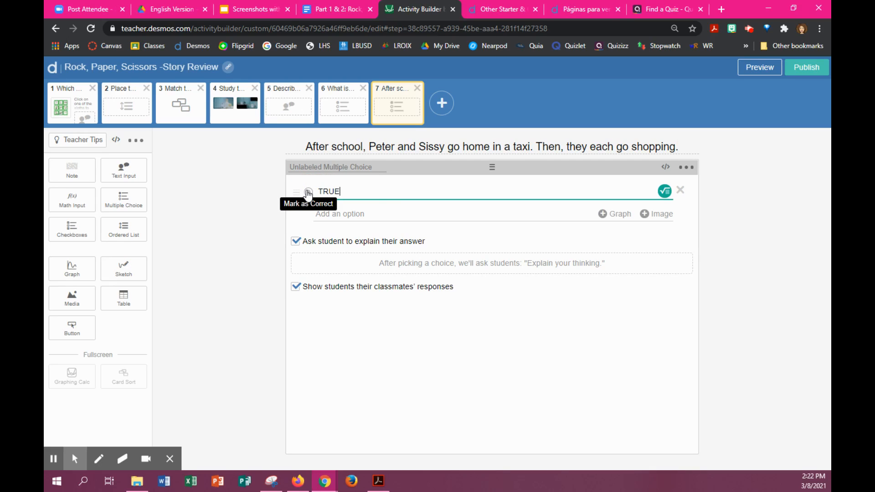
{"action": "left_click", "coordinate": [357, 214]}
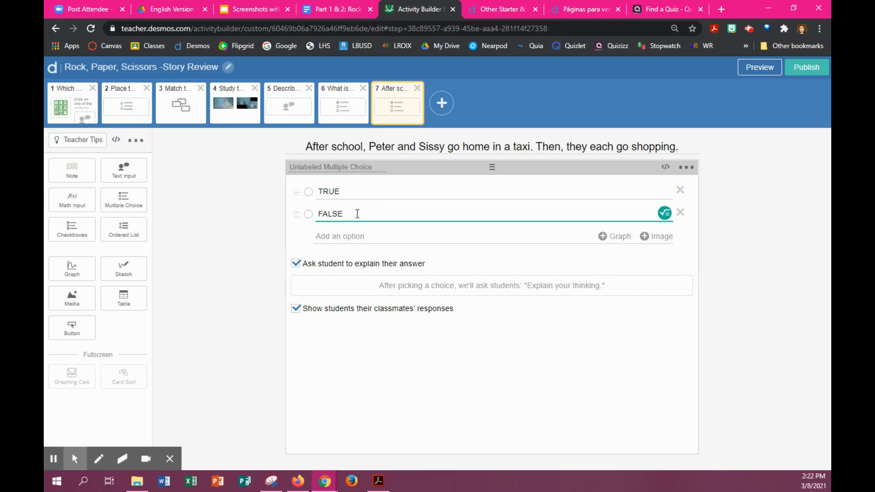
{"action": "left_click", "coordinate": [308, 215]}
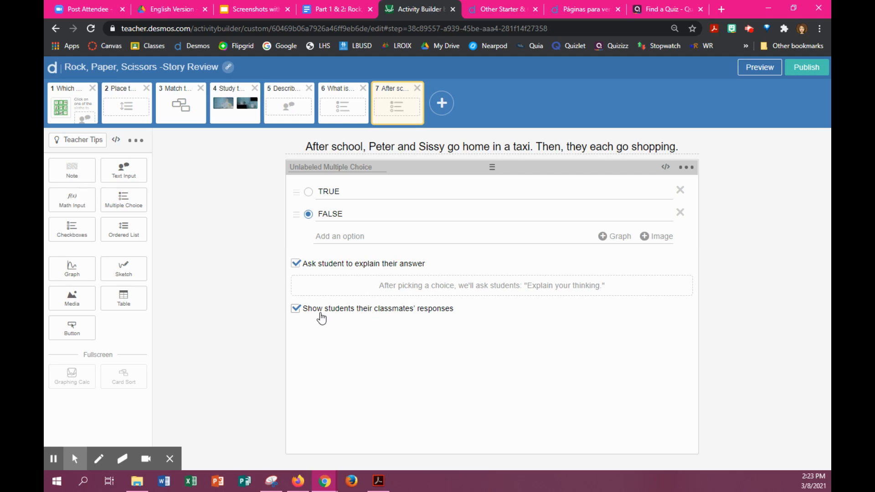
In student preview, answer FALSE and share "After school, Peter and Sissy go home on the school bus. Then, they walk together down the street.".
{"action": "left_click", "coordinate": [760, 71]}
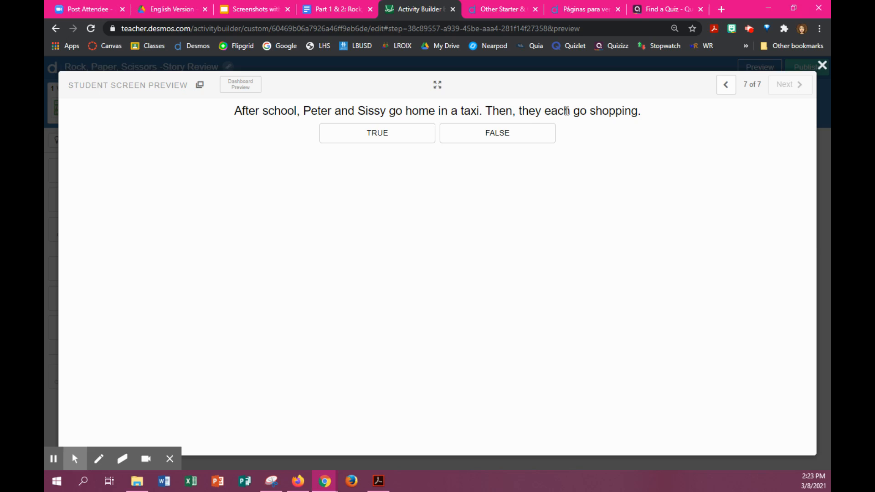
{"action": "left_click", "coordinate": [491, 139]}
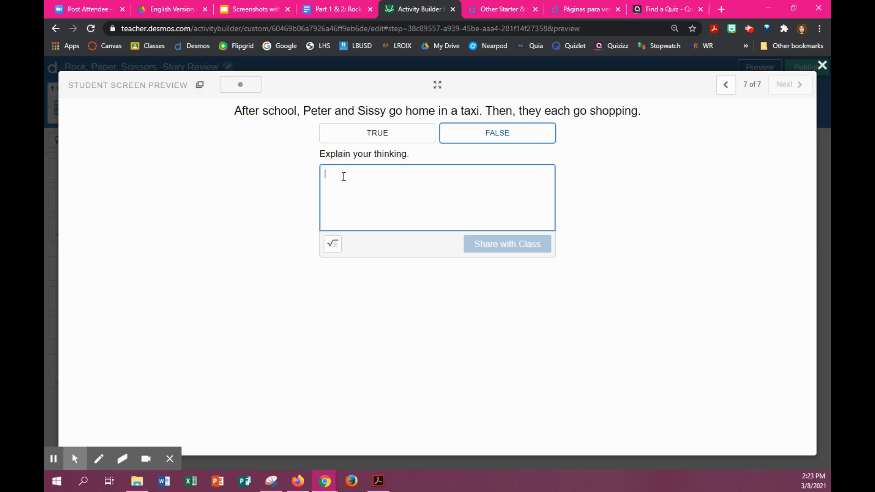
{"action": "type", "text": "a"}
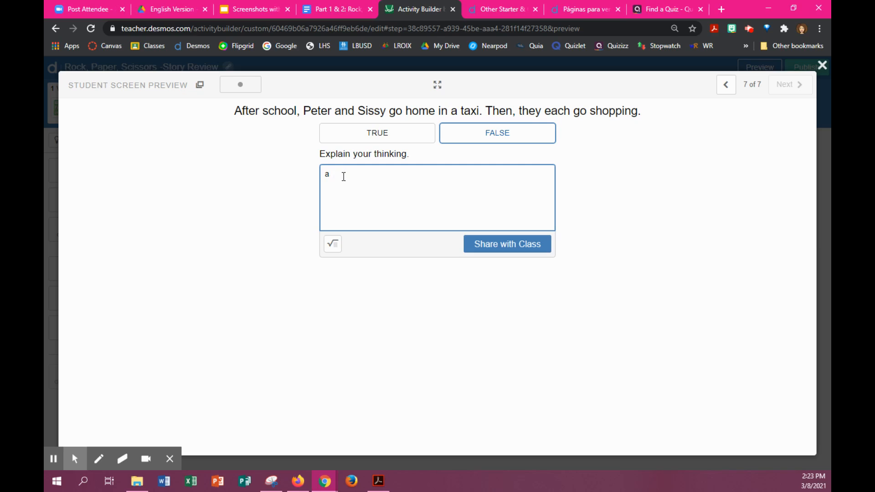
{"action": "key", "text": "BackSpace"}
{"action": "type", "text": "A"}
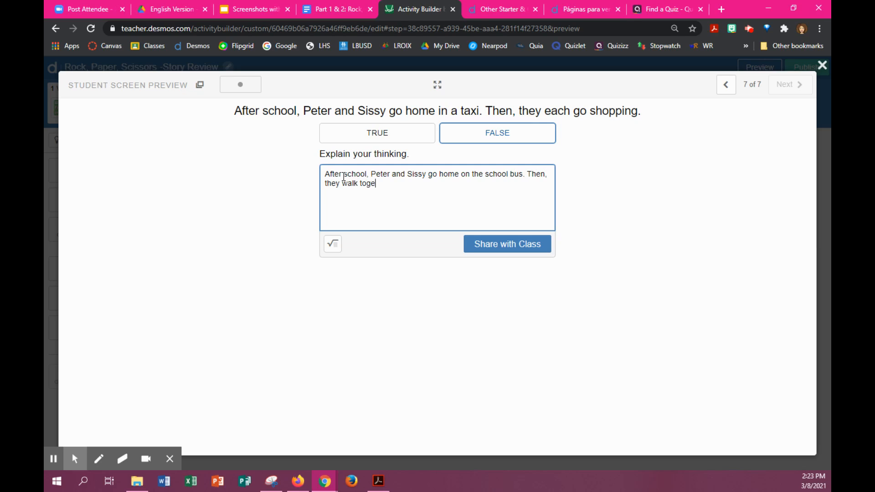
{"action": "type", "text": "down the street."}
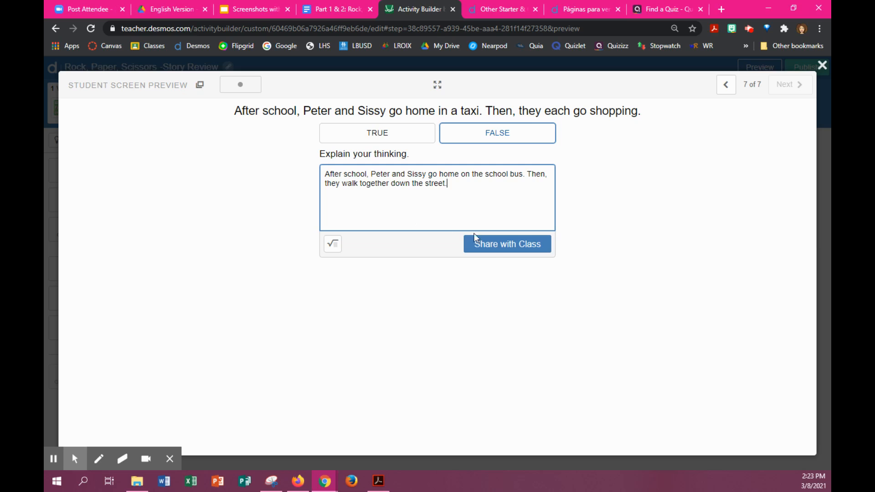
{"action": "left_click", "coordinate": [496, 246]}
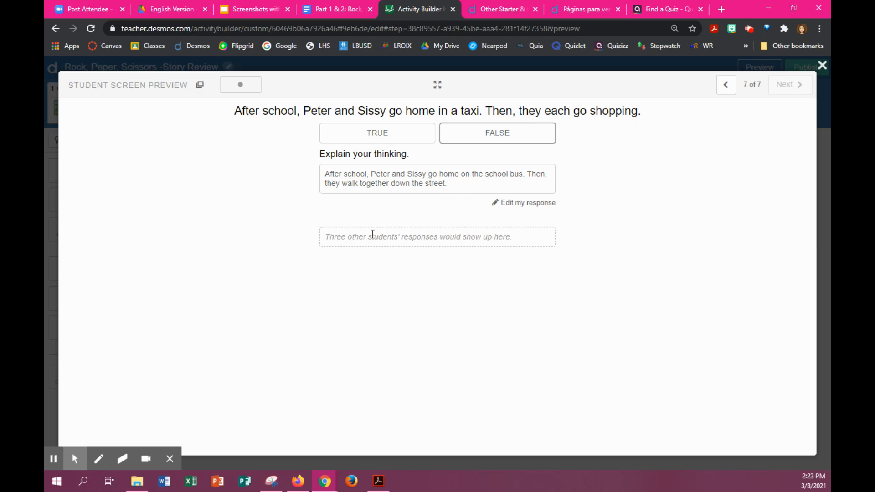
Examine the area for other students' responses, page back to screen five and forward to screen seven, and close the preview.
{"action": "left_click_drag", "start_coordinate": [323, 238], "coordinate": [516, 243]}
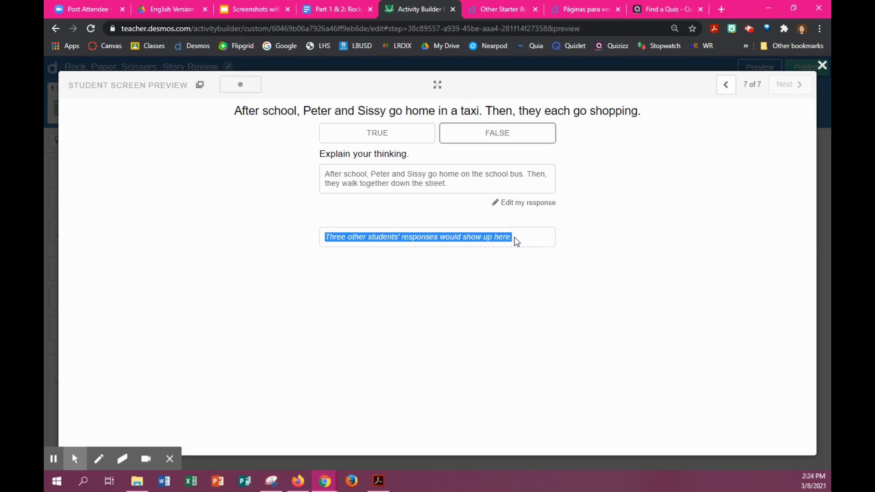
{"action": "left_click", "coordinate": [515, 230]}
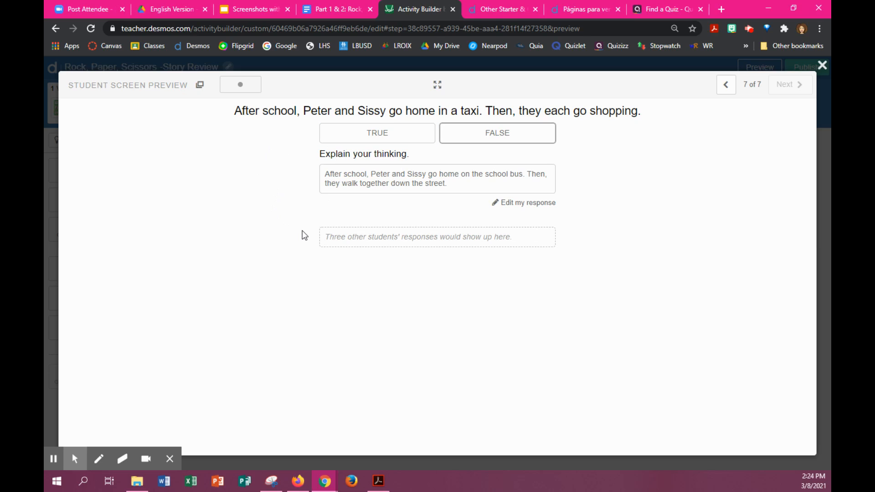
{"action": "left_click_drag", "start_coordinate": [325, 239], "coordinate": [512, 239]}
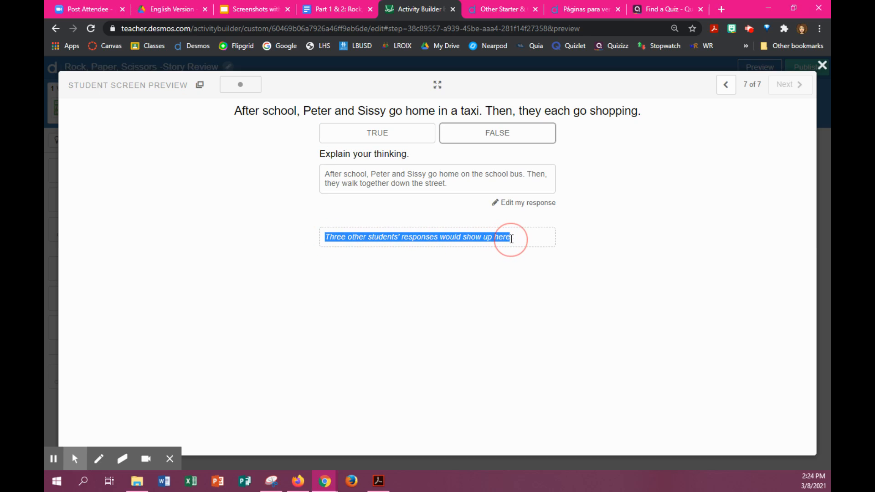
{"action": "left_click", "coordinate": [410, 242]}
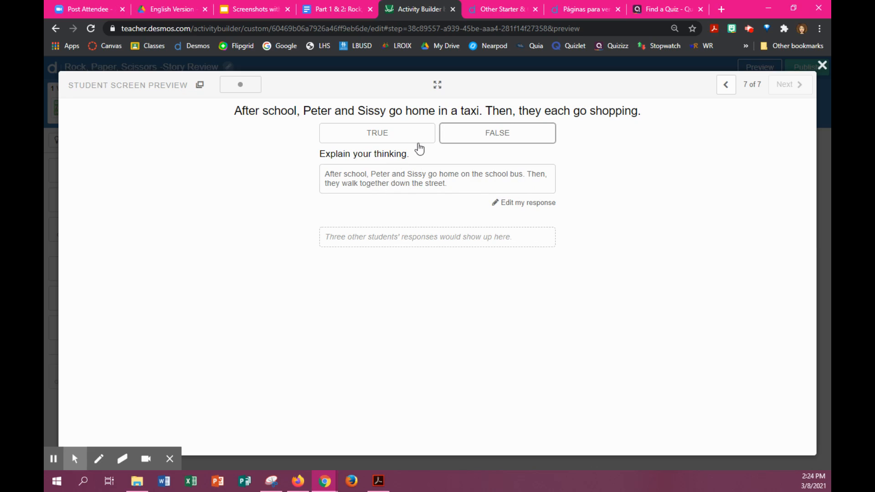
{"action": "left_click", "coordinate": [726, 85]}
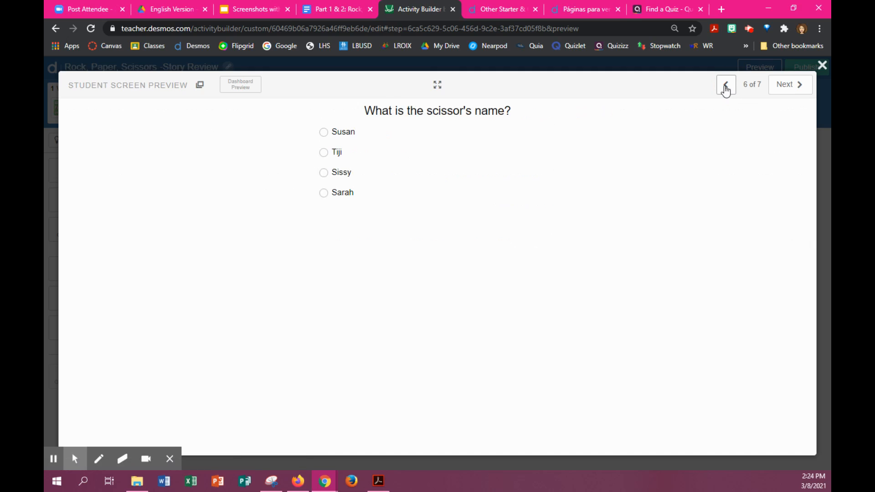
{"action": "left_click", "coordinate": [726, 87]}
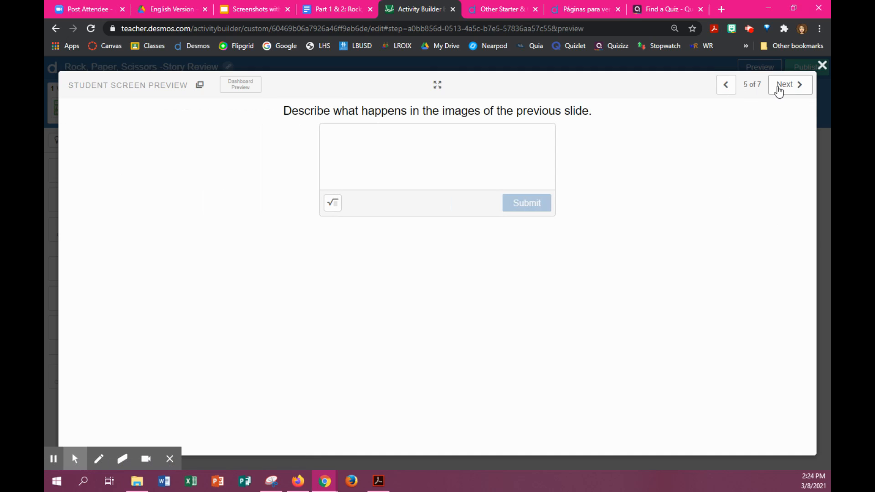
{"action": "left_click", "coordinate": [795, 88]}
{"action": "left_click", "coordinate": [791, 86]}
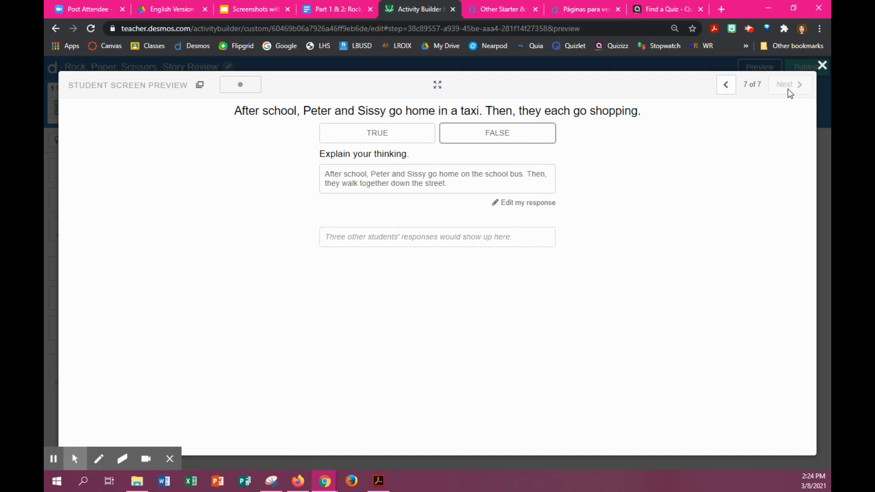
{"action": "left_click", "coordinate": [822, 61]}
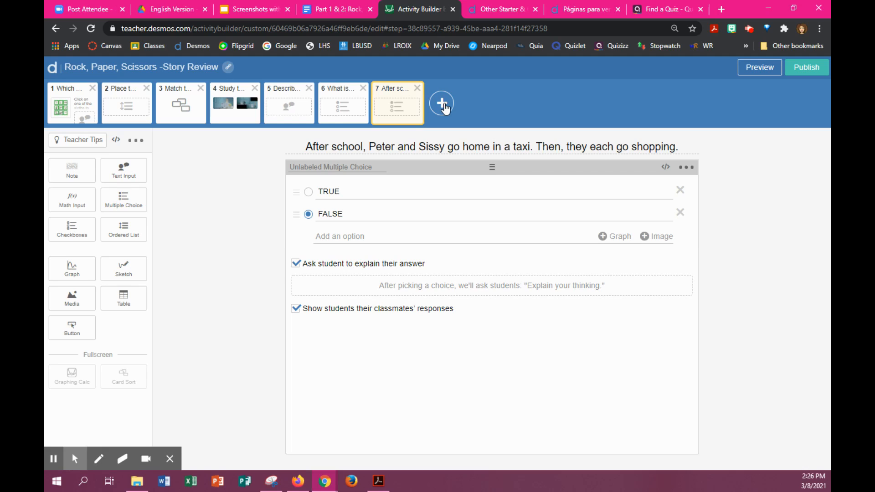
Add an eighth screen with a text input and title it "What do Peter and Sissy see down the street?".
{"action": "left_click", "coordinate": [442, 103]}
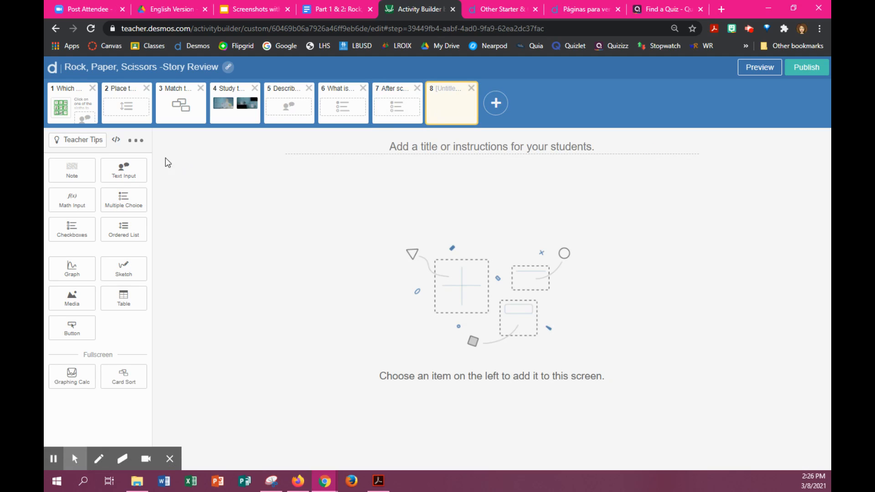
{"action": "left_click", "coordinate": [122, 171]}
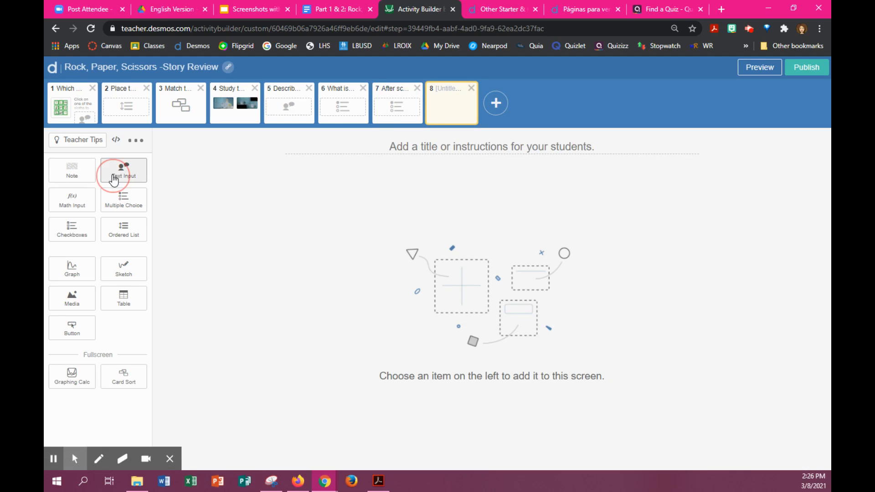
{"action": "left_click", "coordinate": [476, 146]}
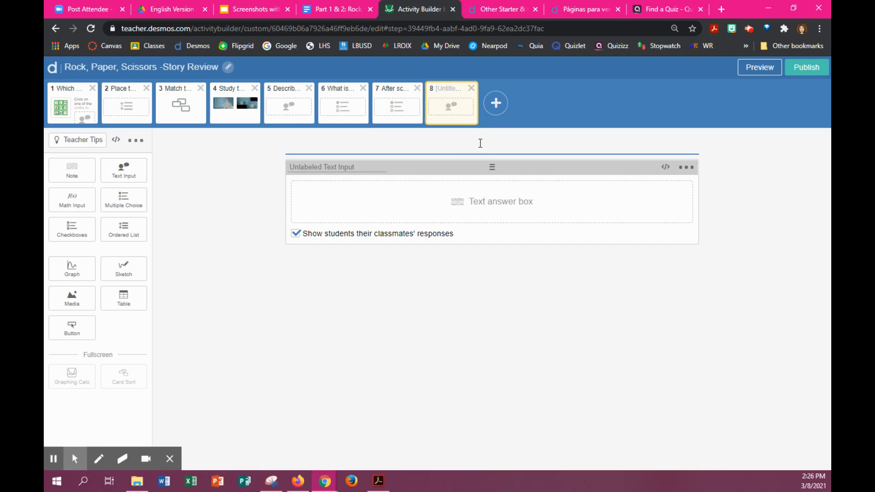
{"action": "type", "text": "What do Peter and siss"}
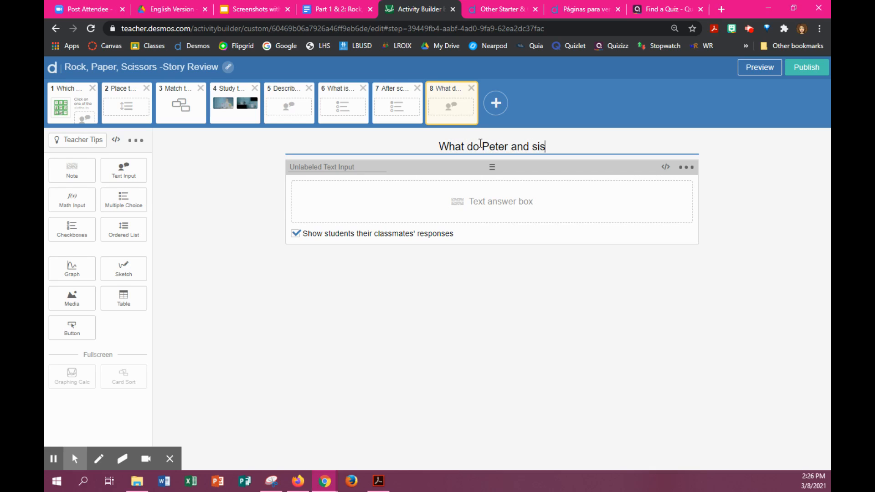
{"action": "key", "text": "BackSpace"}
{"action": "key", "text": "BackSpace"}
{"action": "key", "text": "BackSpace"}
{"action": "key", "text": "BackSpace"}
{"action": "type", "text": "S"}
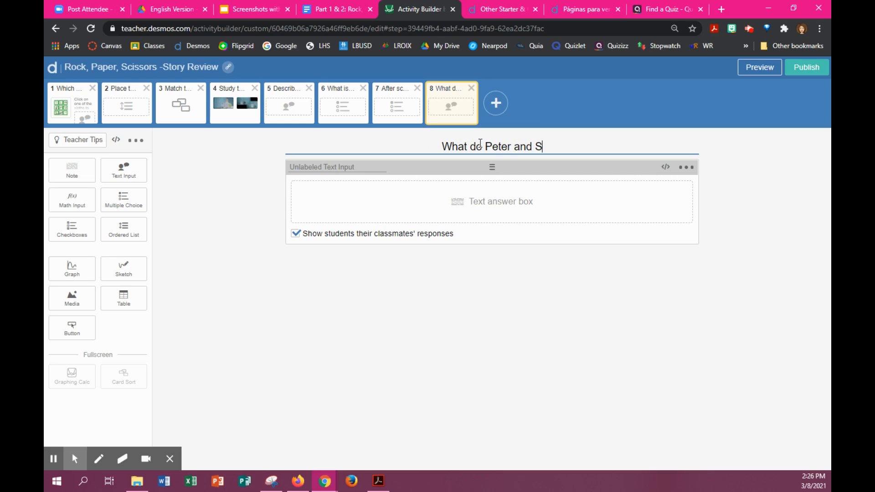
{"action": "type", "text": "issy see "}
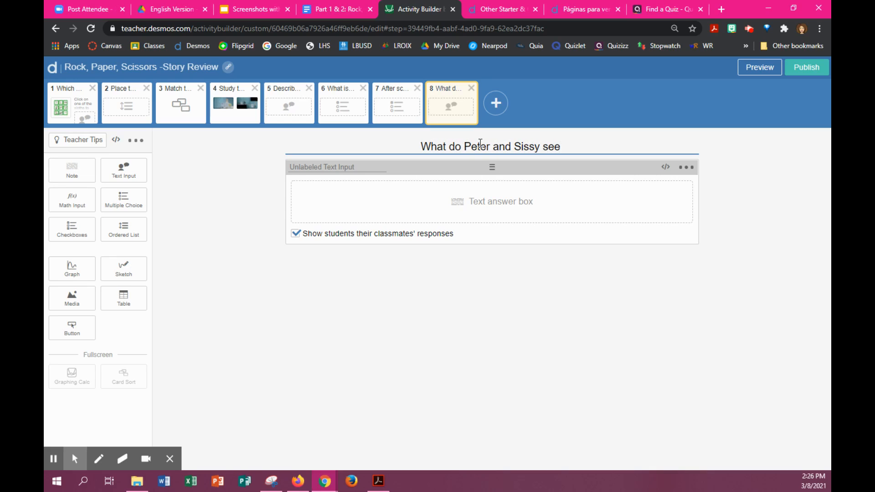
{"action": "type", "text": "down the st"}
{"action": "type", "text": "reet? "}
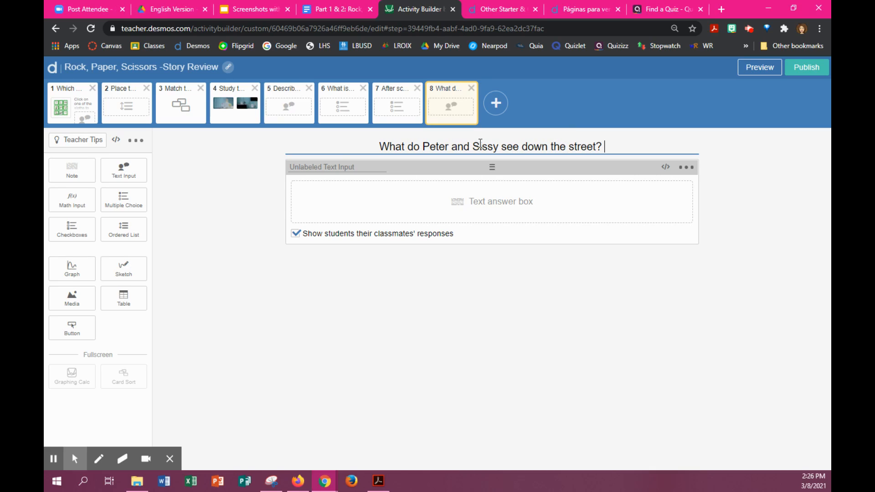
Append "How do they each feel?" to the eighth screen's title and turn off showing students their classmates' responses.
{"action": "type", "text": "How doe"}
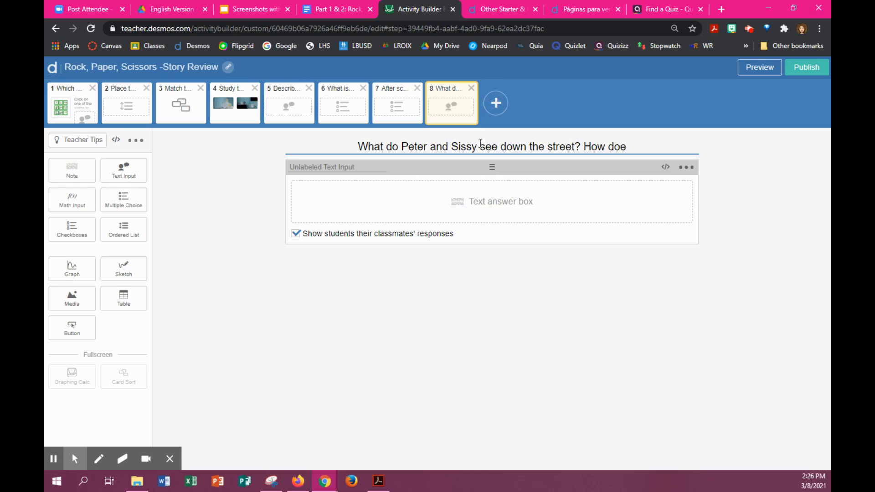
{"action": "key", "text": "BackSpace"}
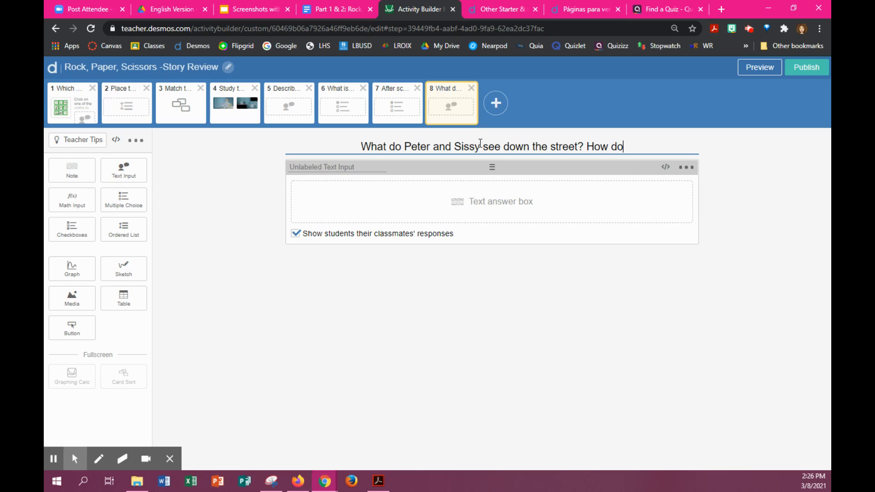
{"action": "type", "text": "they"}
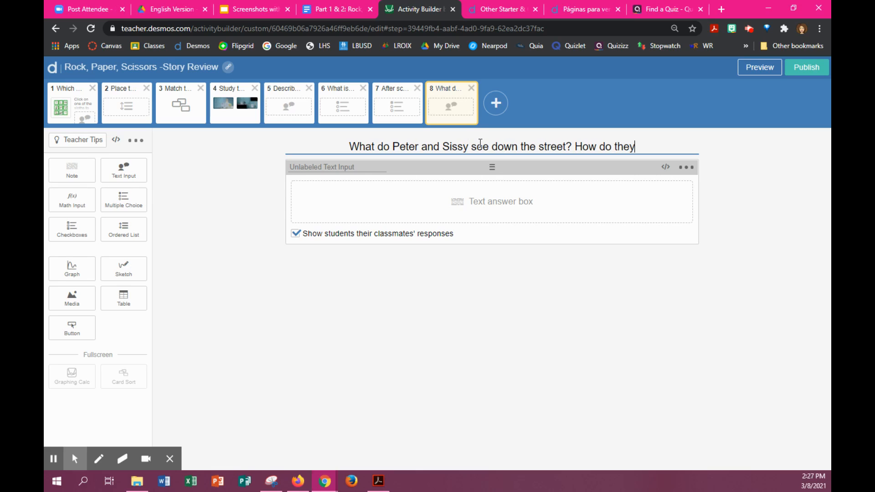
{"action": "type", "text": " each feel?"}
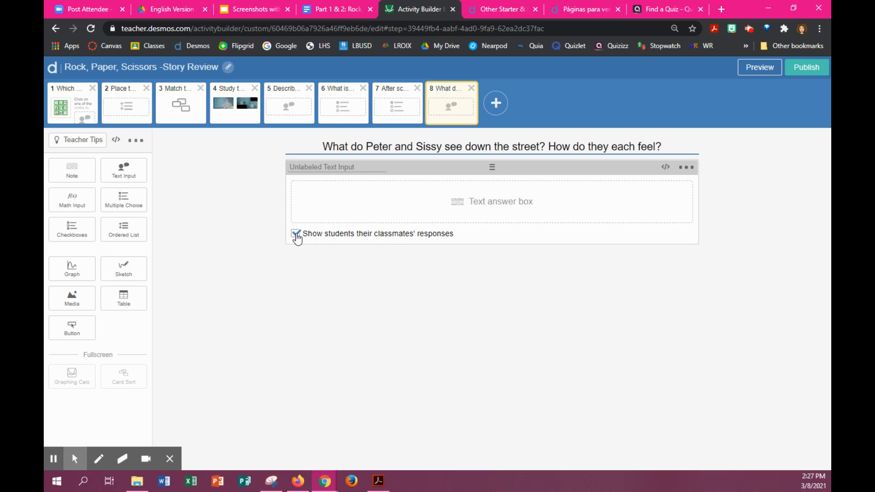
{"action": "left_click", "coordinate": [296, 234]}
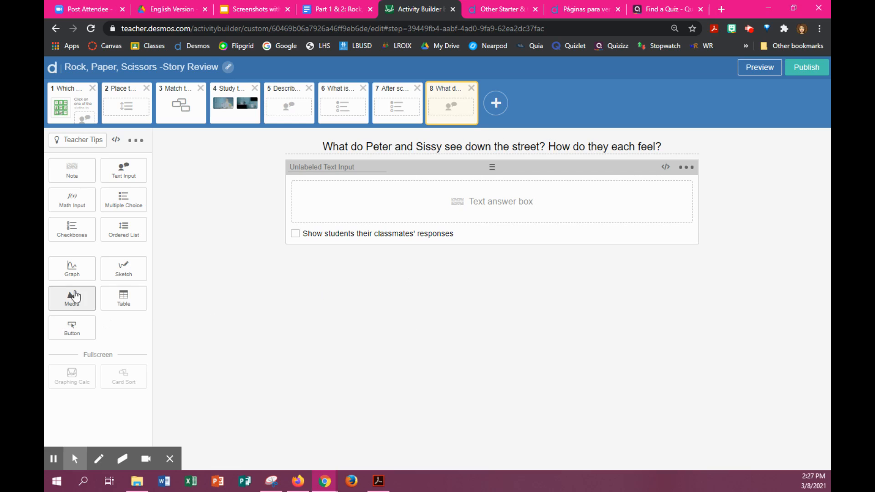
Add a media component to the eighth screen and upload the image "dos piedras acosan a una piedrita.jpg".
{"action": "left_click", "coordinate": [70, 305]}
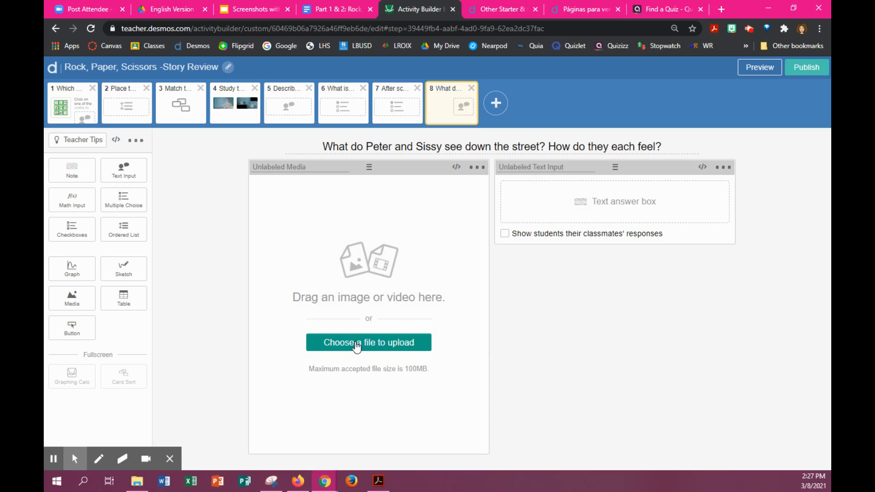
{"action": "left_click", "coordinate": [364, 346]}
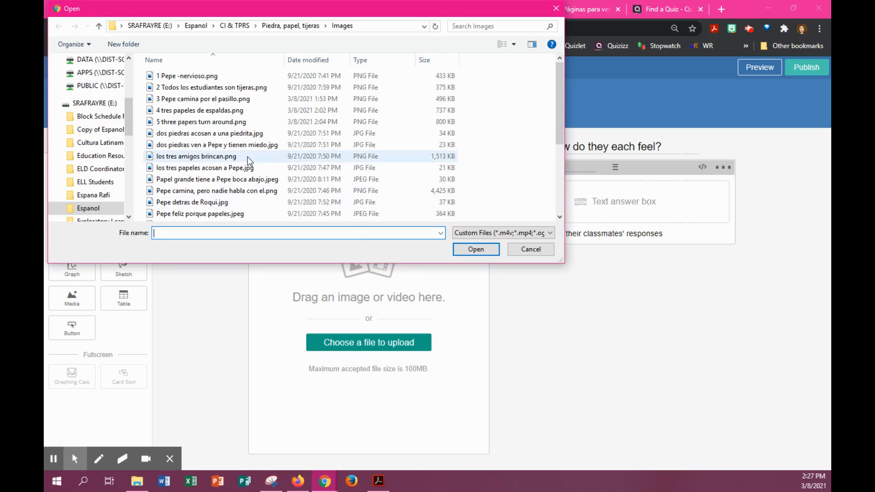
{"action": "left_click", "coordinate": [218, 137]}
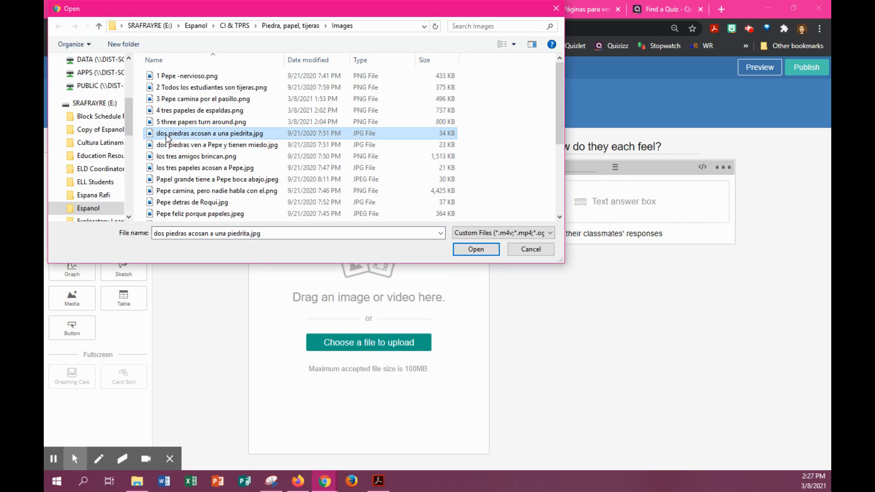
{"action": "left_click", "coordinate": [472, 250]}
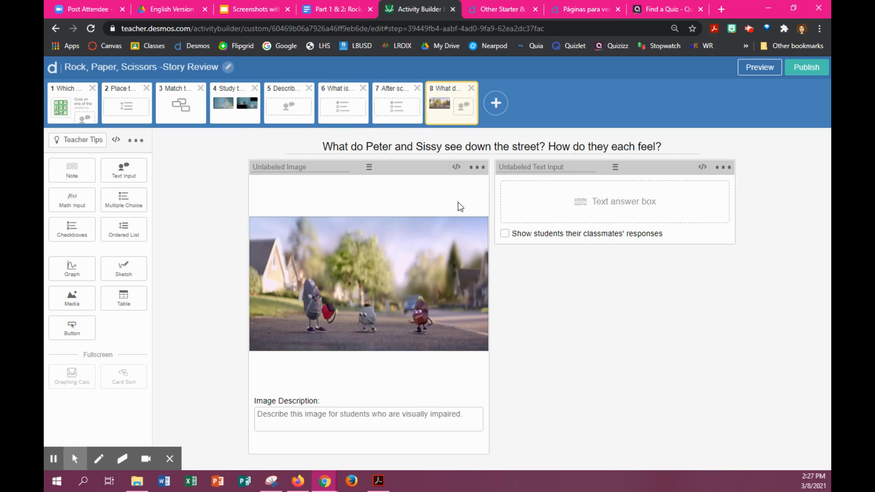
Examine the layout of screen four, return to screen eight and preview it as a student.
{"action": "left_click", "coordinate": [235, 110]}
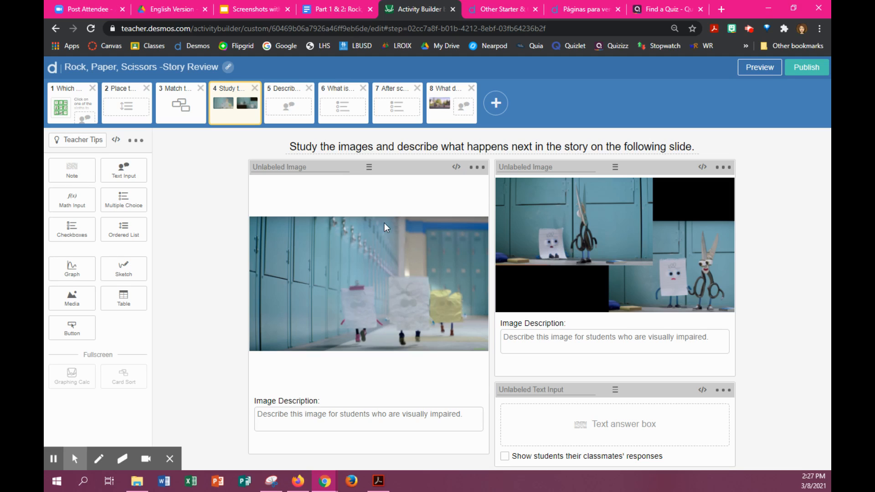
{"action": "left_click", "coordinate": [458, 111]}
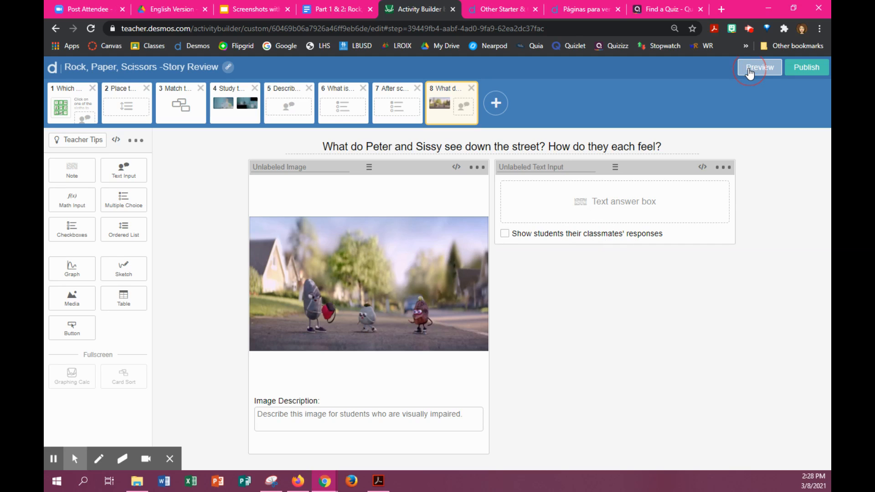
{"action": "left_click", "coordinate": [747, 68]}
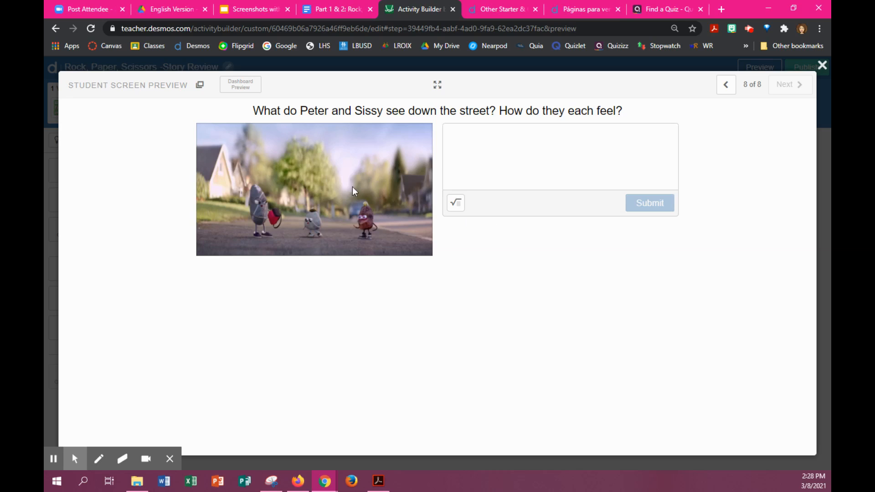
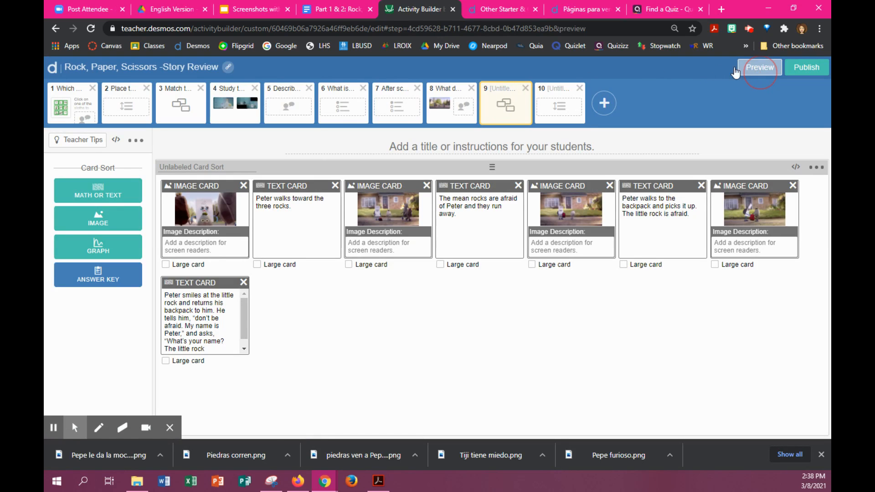
Preview the ninth screen's card sort as a student, spread out the cards, advance to screen ten and close the preview.
{"action": "left_click", "coordinate": [758, 69]}
{"action": "left_click_drag", "start_coordinate": [437, 188], "coordinate": [531, 172]}
{"action": "left_click_drag", "start_coordinate": [381, 244], "coordinate": [384, 189]}
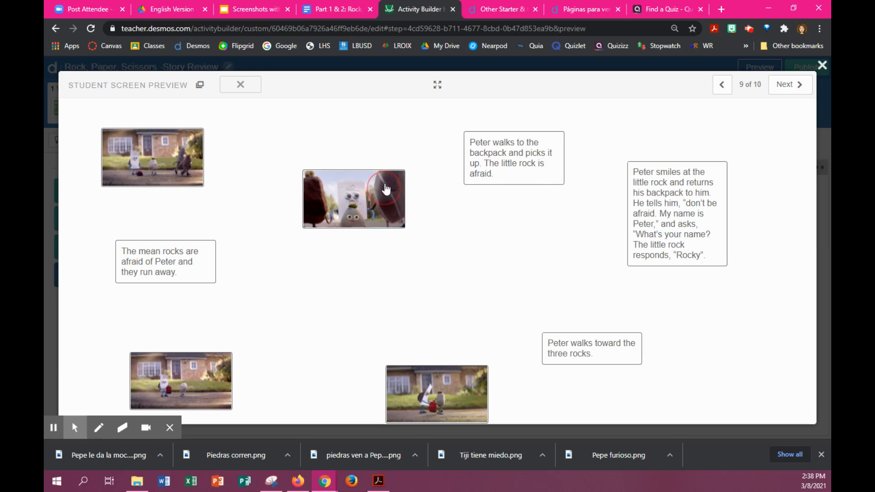
{"action": "left_click_drag", "start_coordinate": [430, 396], "coordinate": [505, 303]}
{"action": "left_click_drag", "start_coordinate": [595, 349], "coordinate": [677, 339]}
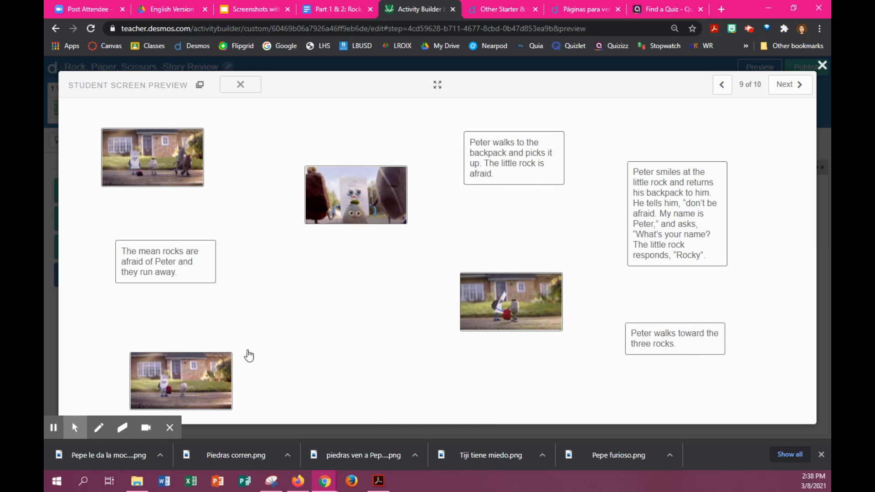
{"action": "left_click_drag", "start_coordinate": [250, 355], "coordinate": [347, 315]}
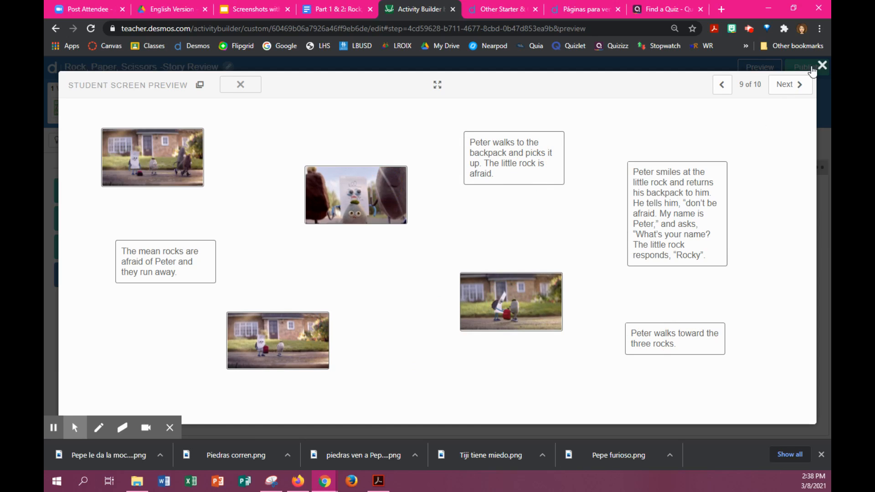
{"action": "left_click", "coordinate": [781, 85]}
{"action": "left_click", "coordinate": [823, 65]}
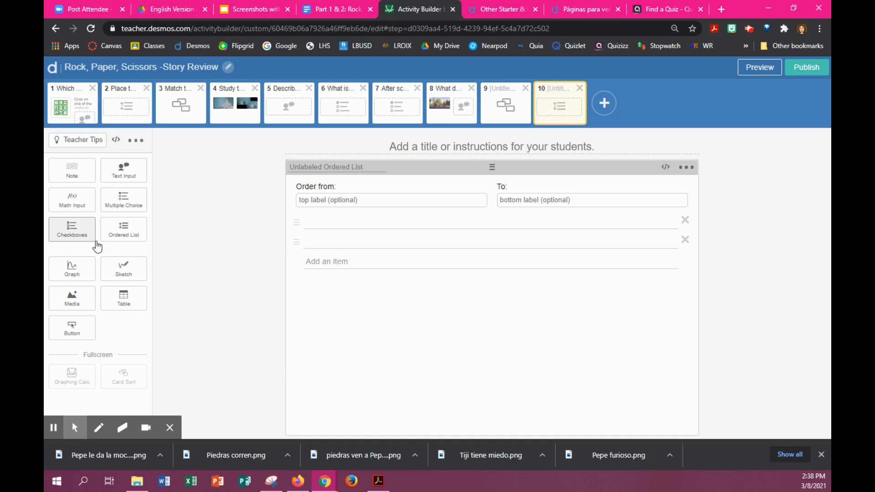
Copy "Sissy is afraid, but Peter and Rocky both smile at him." from the story document into the tenth screen's first ordered list item.
{"action": "left_click", "coordinate": [335, 14]}
{"action": "left_click_drag", "start_coordinate": [209, 237], "coordinate": [497, 237]}
{"action": "key", "text": "ctrl+c"}
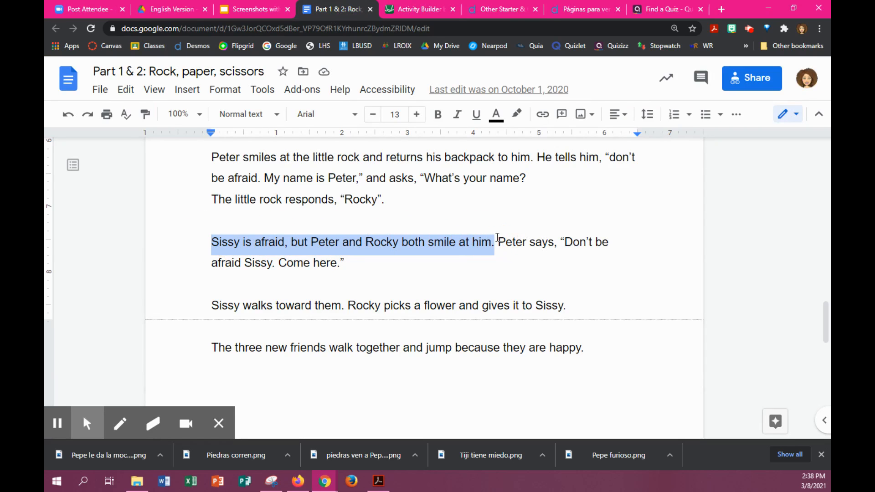
{"action": "left_click", "coordinate": [420, 9]}
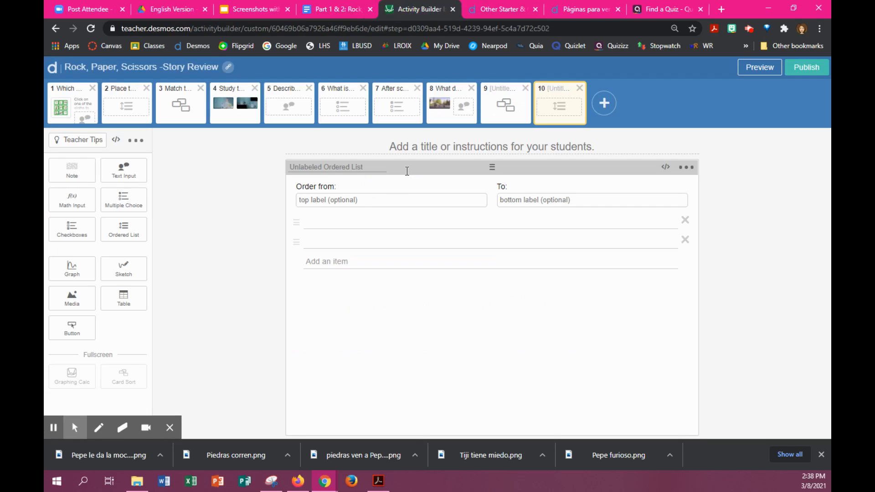
{"action": "left_click", "coordinate": [317, 223]}
{"action": "key", "text": "ctrl+v"}
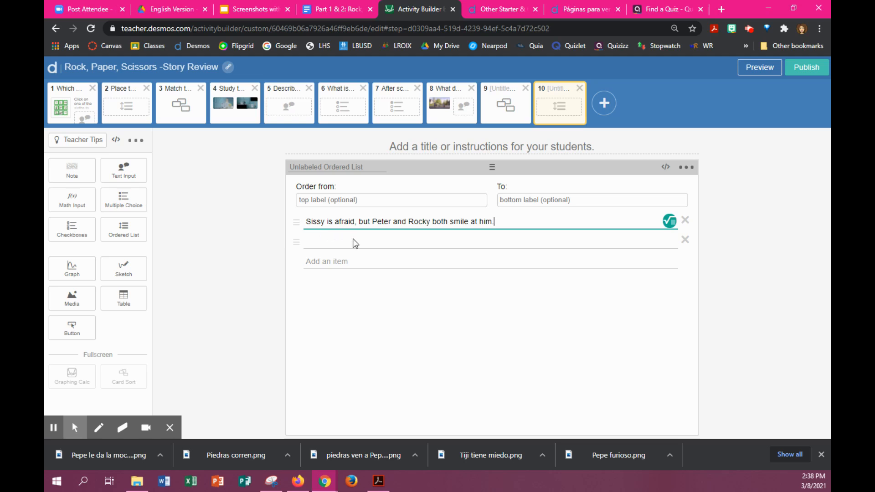
Copy "Peter says, 'Don't be afraid Sissy. Come here.'" from the story document into the second list item, removing the extra line break and leading space.
{"action": "left_click", "coordinate": [347, 242]}
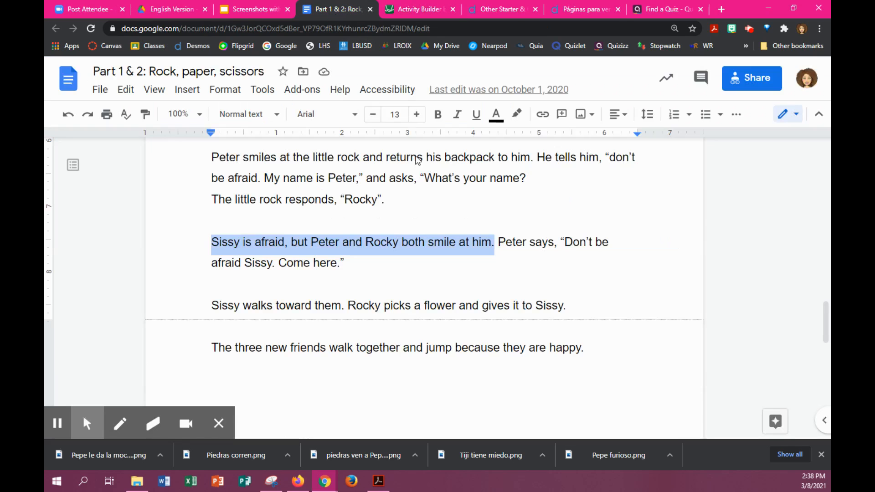
{"action": "left_click", "coordinate": [338, 9]}
{"action": "left_click_drag", "start_coordinate": [496, 241], "coordinate": [509, 268]}
{"action": "key", "text": "ctrl+c"}
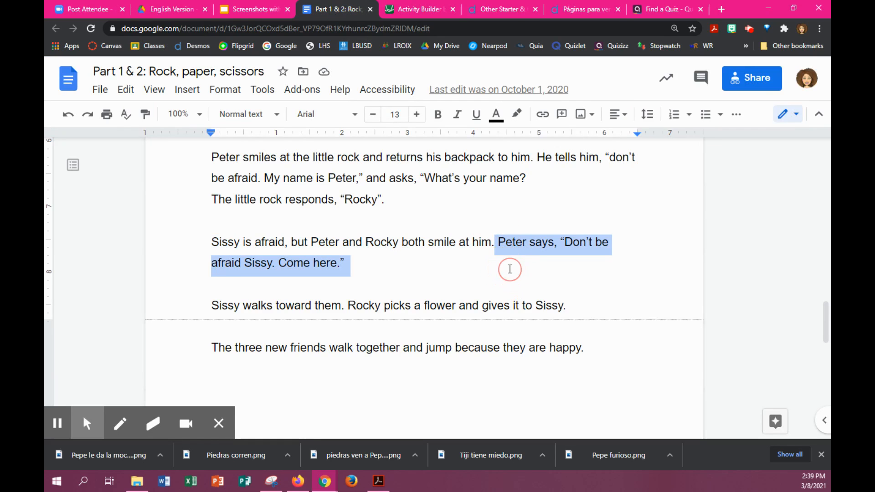
{"action": "left_click", "coordinate": [412, 9]}
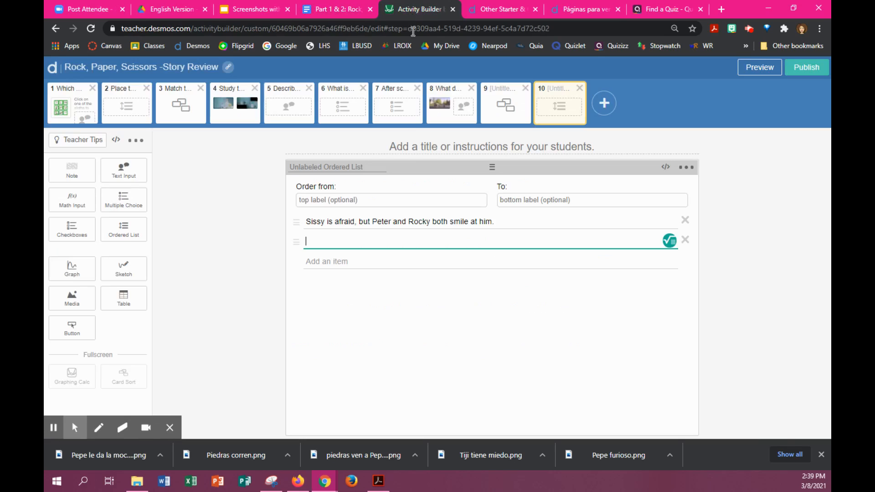
{"action": "key", "text": "ctrl+v"}
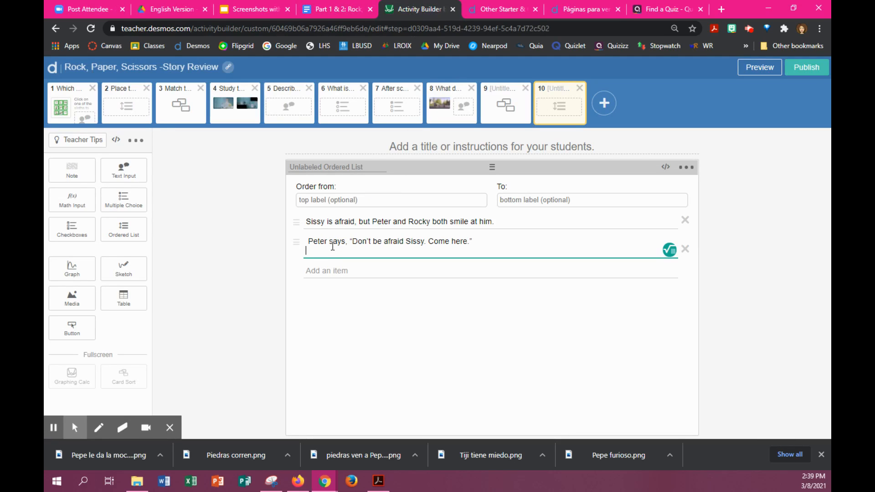
{"action": "key", "text": "BackSpace"}
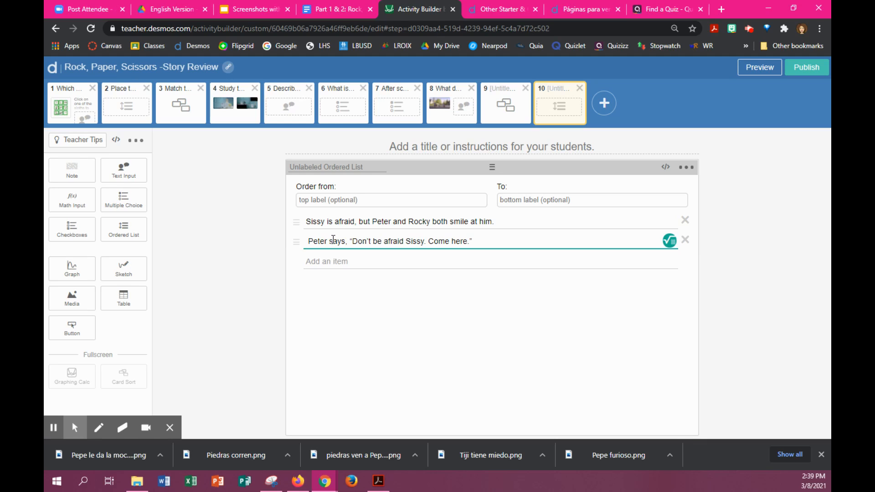
{"action": "key", "text": "Home"}
{"action": "key", "text": "Delete"}
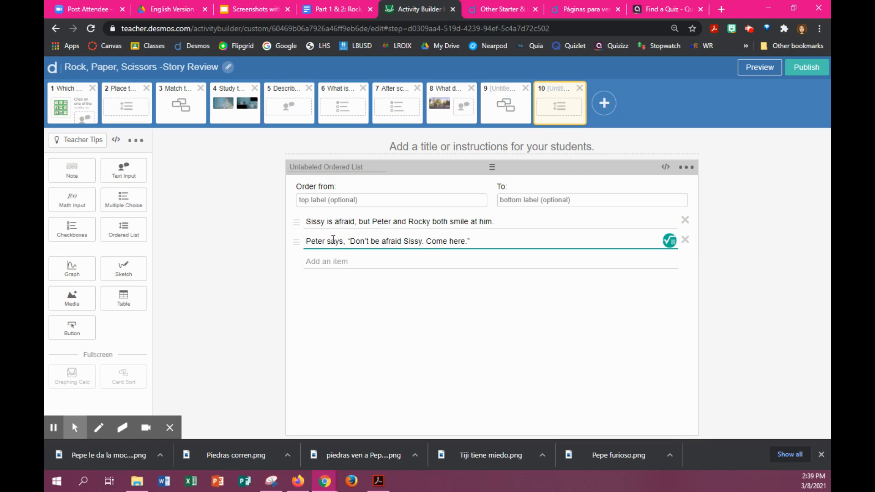
Copy "Sissy walks toward them." from the story document into the ordered list's third item on screen ten.
{"action": "left_click", "coordinate": [324, 261]}
{"action": "left_click", "coordinate": [341, 11]}
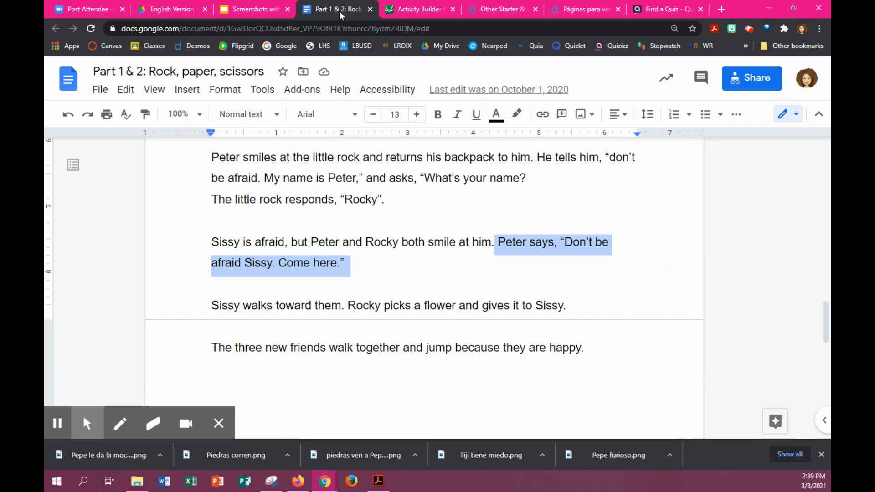
{"action": "left_click_drag", "start_coordinate": [211, 307], "coordinate": [352, 302]}
{"action": "key", "text": "ctrl+c"}
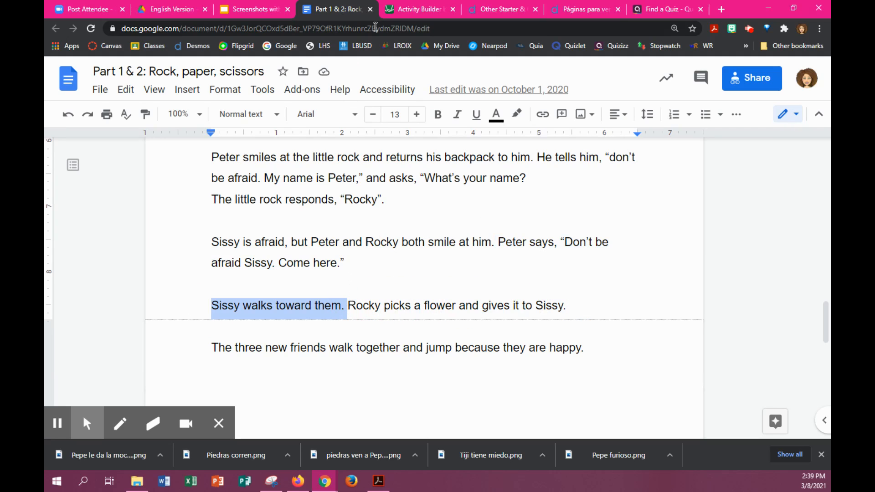
{"action": "left_click", "coordinate": [410, 10]}
{"action": "key", "text": "ctrl+v"}
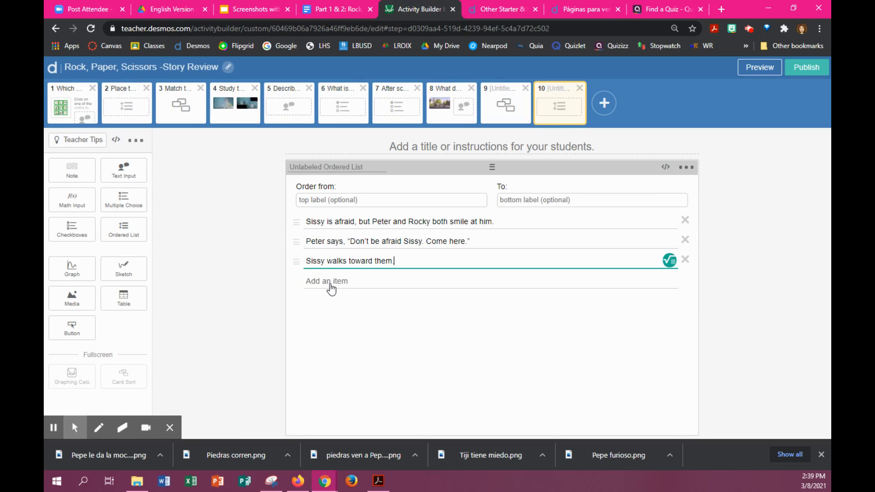
Copy "Rocky picks a flower and gives it to Sissy." from the story document into the fourth list item.
{"action": "left_click", "coordinate": [326, 283]}
{"action": "left_click", "coordinate": [330, 14]}
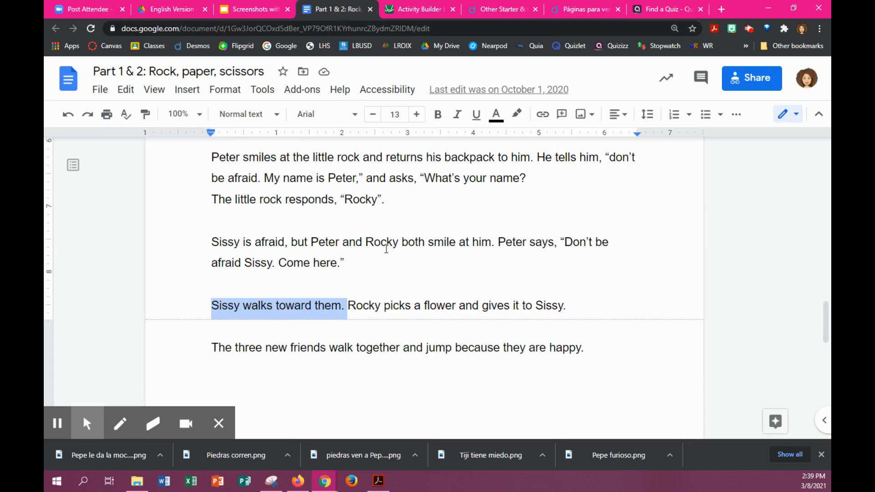
{"action": "left_click", "coordinate": [364, 310]}
{"action": "left_click_drag", "start_coordinate": [348, 306], "coordinate": [568, 302]}
{"action": "key", "text": "ctrl+c"}
{"action": "left_click", "coordinate": [415, 10]}
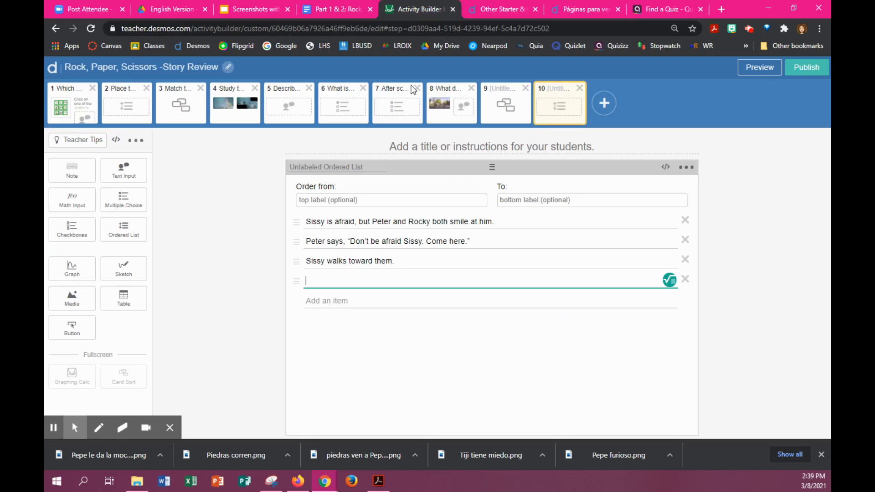
{"action": "key", "text": "ctrl+v"}
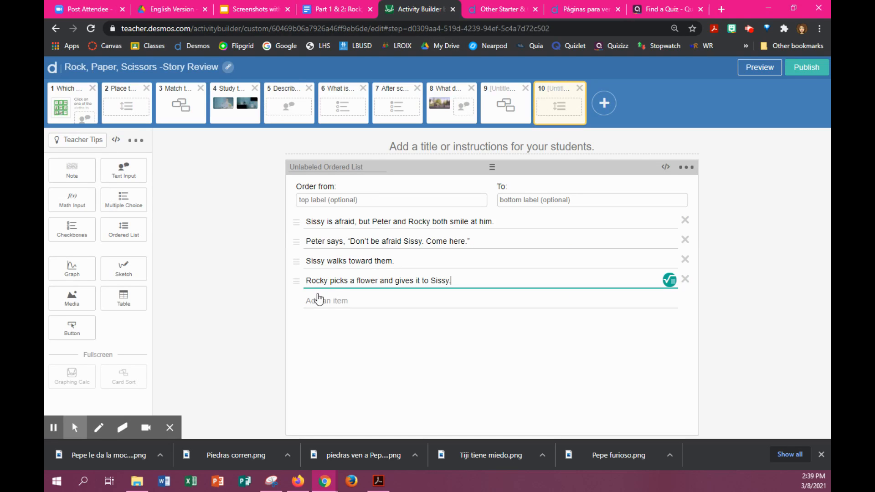
Copy "The three new friends walk together and jump because they are happy." from the story document into the fifth list item.
{"action": "left_click", "coordinate": [349, 10]}
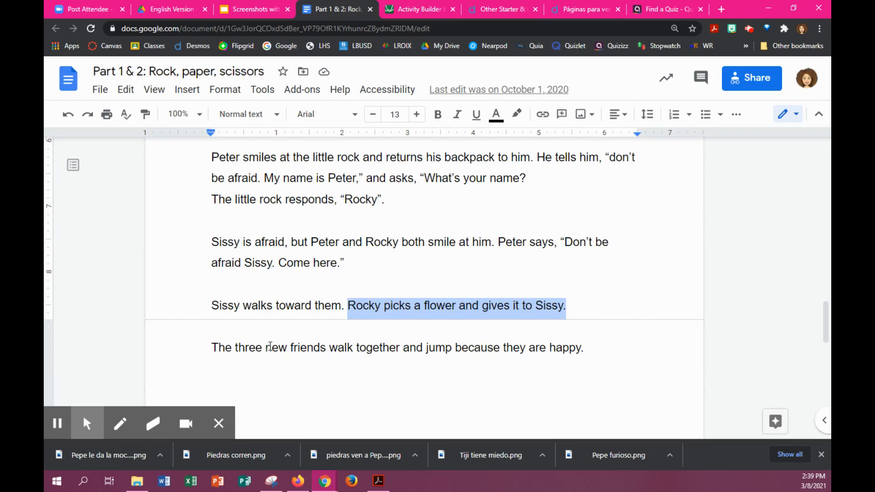
{"action": "left_click_drag", "start_coordinate": [212, 348], "coordinate": [584, 348]}
{"action": "key", "text": "ctrl+c"}
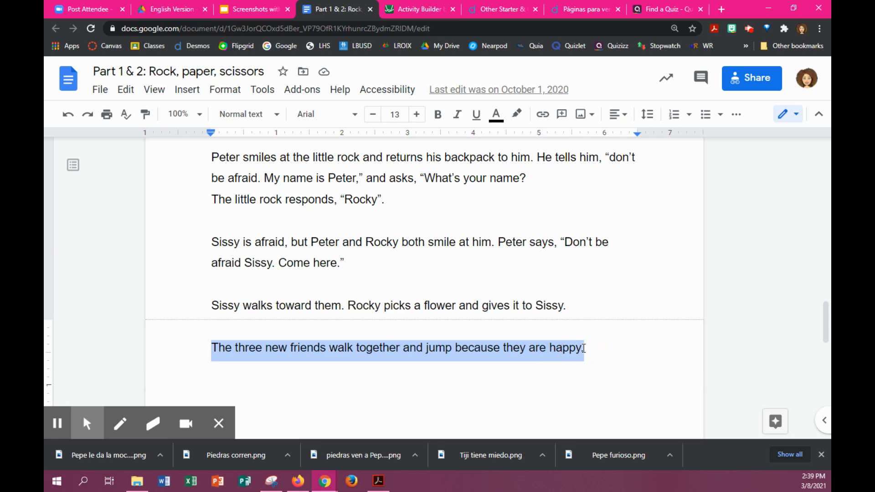
{"action": "left_click", "coordinate": [415, 10]}
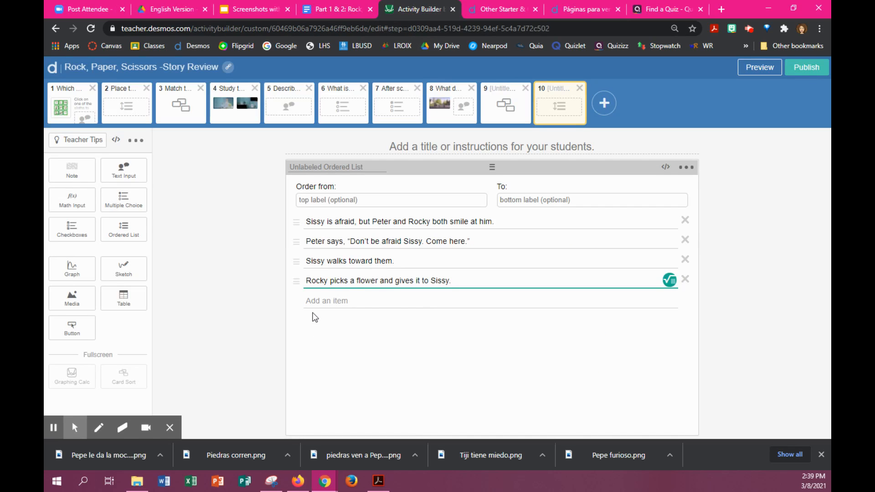
{"action": "left_click", "coordinate": [315, 302]}
{"action": "key", "text": "ctrl+v"}
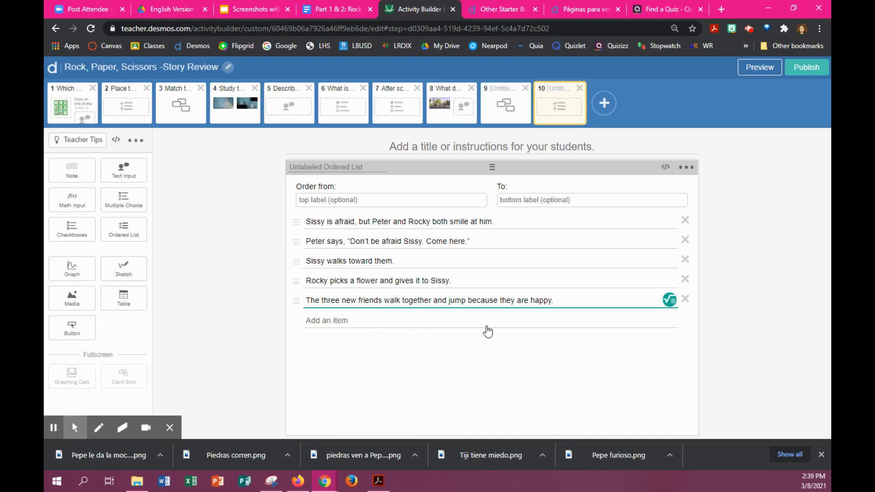
Title screen ten "Organize the following statements. Put them in chronological order.".
{"action": "left_click", "coordinate": [445, 145]}
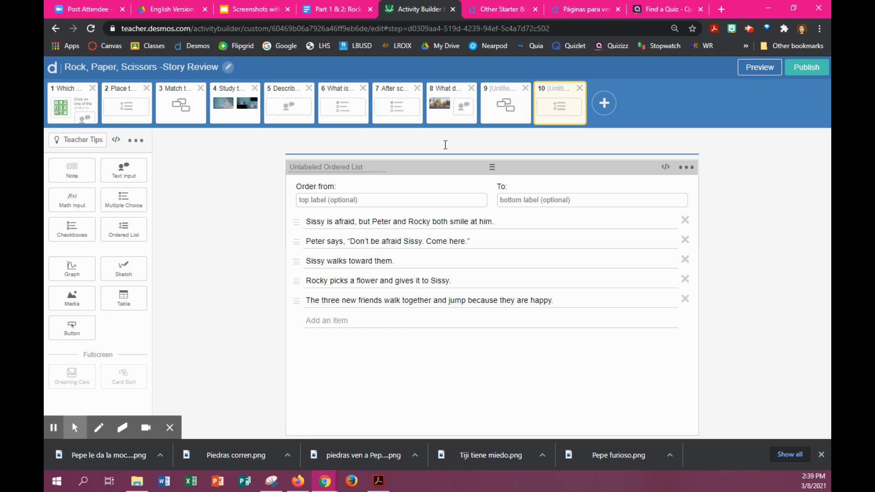
{"action": "type", "text": "Organize the foll"}
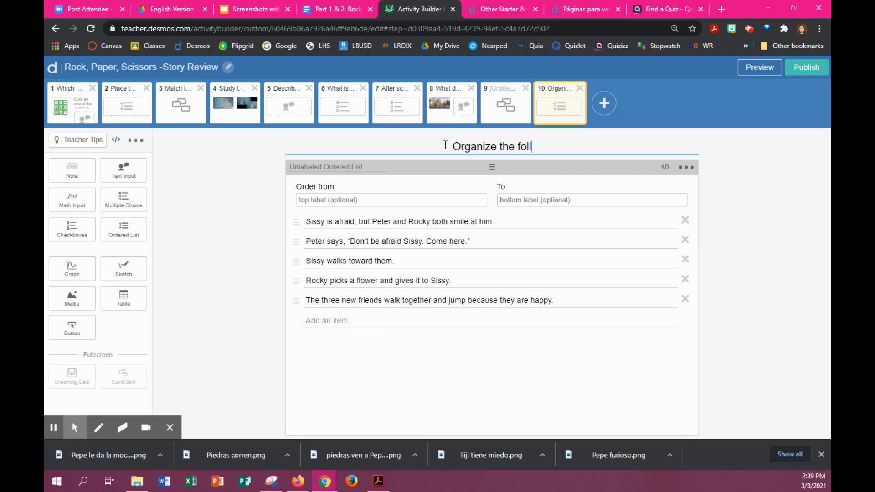
{"action": "type", "text": "owing statements"}
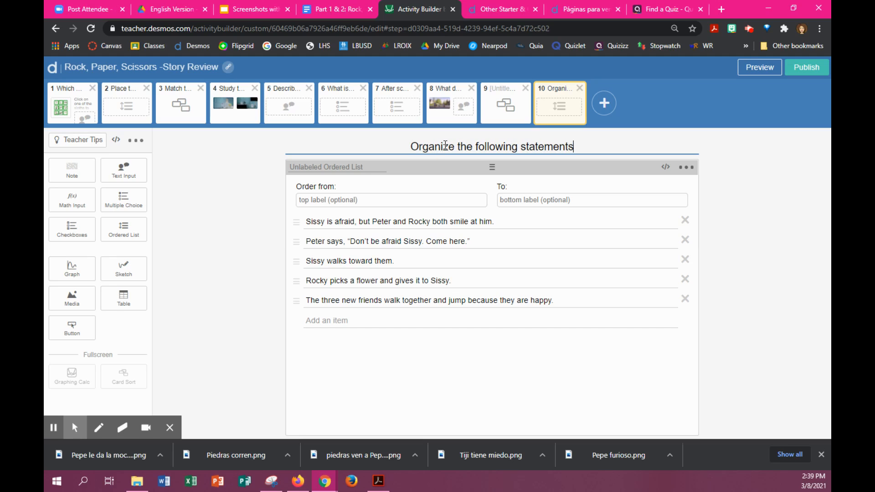
{"action": "type", "text": "."}
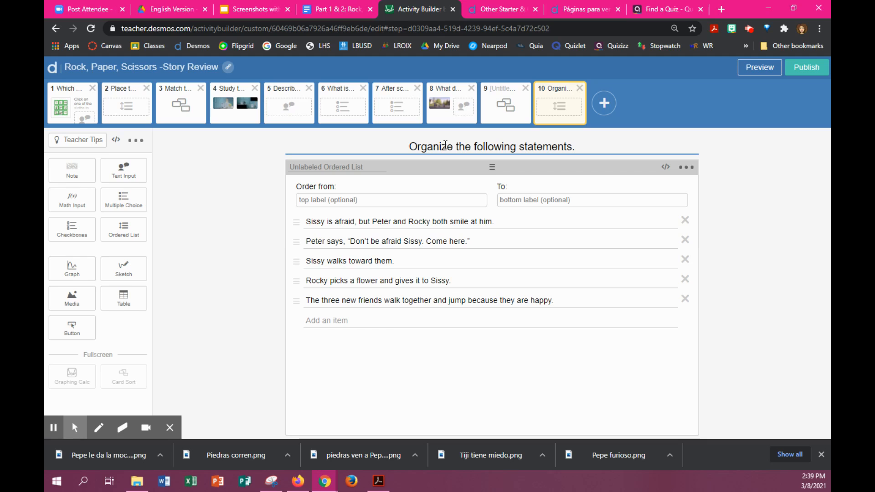
{"action": "type", "text": " Put"}
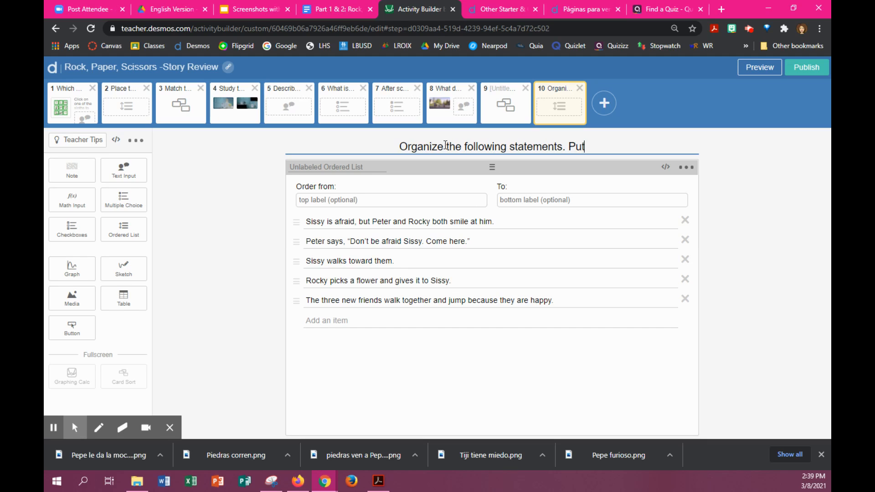
{"action": "type", "text": " them in chro"}
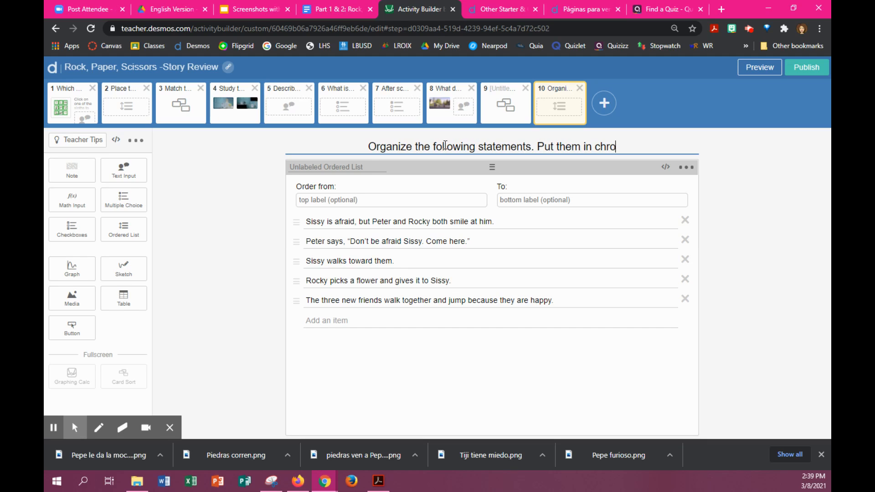
{"action": "type", "text": "nological order."}
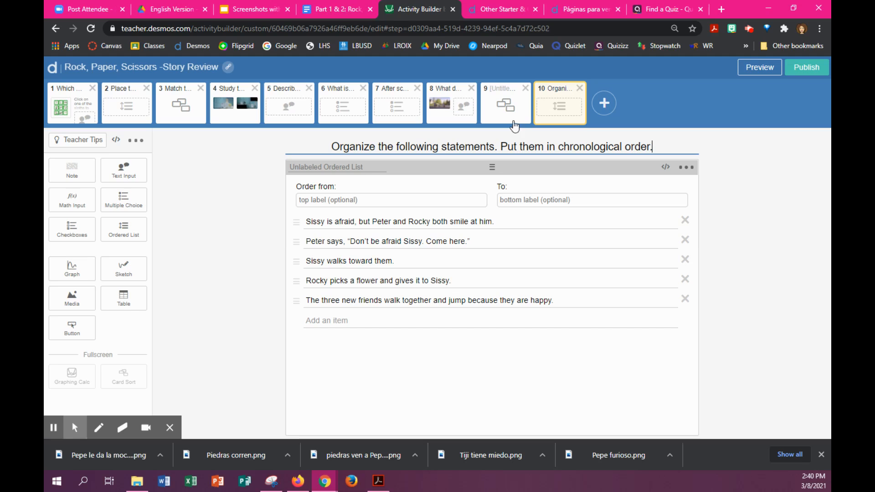
Preview screen ten as a student, rearrange several of the statements and close the preview.
{"action": "left_click", "coordinate": [760, 67]}
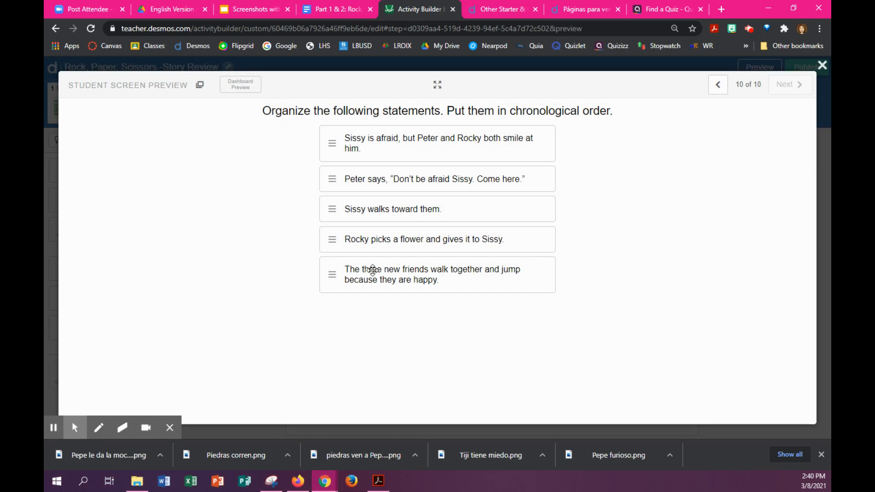
{"action": "left_click_drag", "start_coordinate": [388, 145], "coordinate": [390, 198]}
{"action": "left_click_drag", "start_coordinate": [389, 249], "coordinate": [391, 137]}
{"action": "left_click_drag", "start_coordinate": [405, 280], "coordinate": [414, 165]}
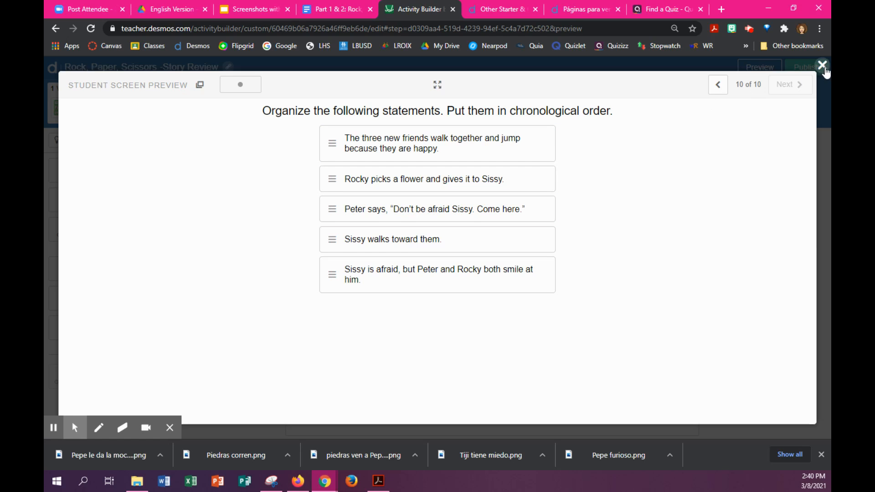
{"action": "left_click", "coordinate": [823, 65]}
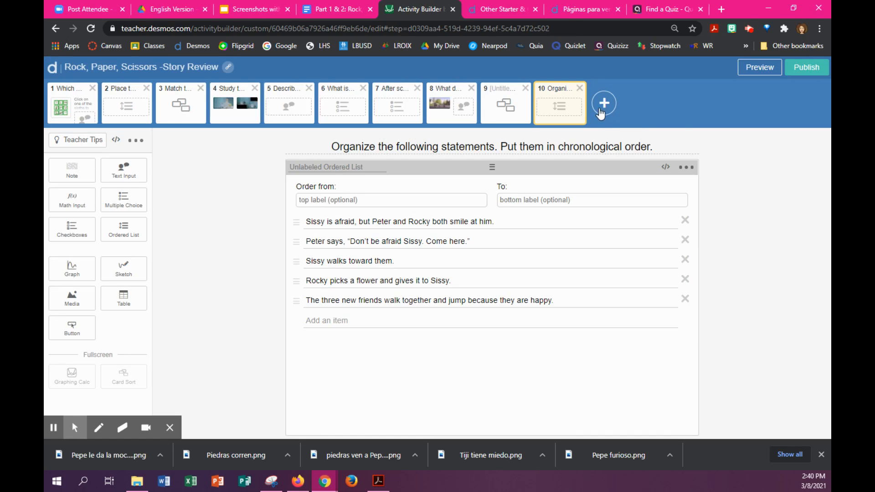
Preview the activity as a student from the first screen and advance to screen three.
{"action": "left_click", "coordinate": [72, 104]}
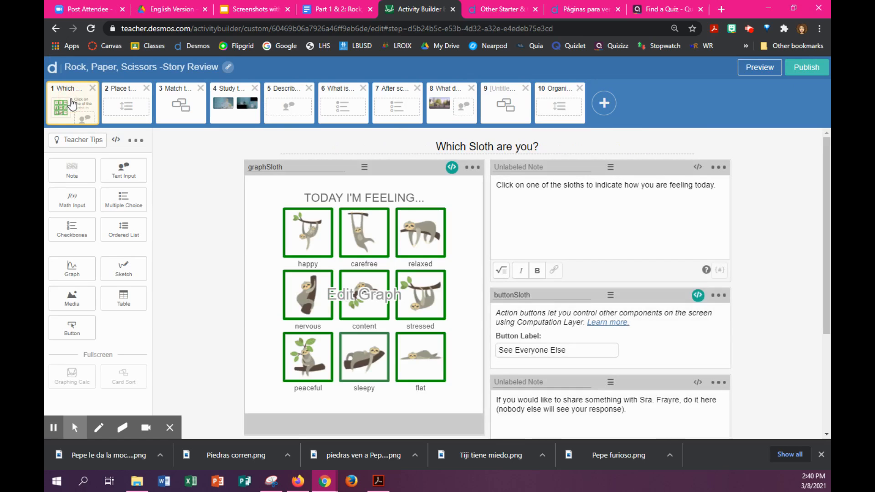
{"action": "left_click", "coordinate": [761, 69]}
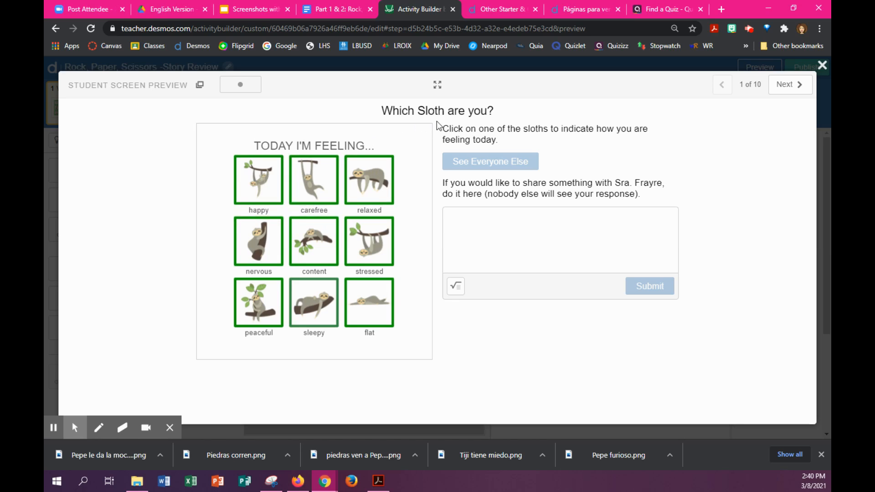
{"action": "left_click", "coordinate": [782, 86]}
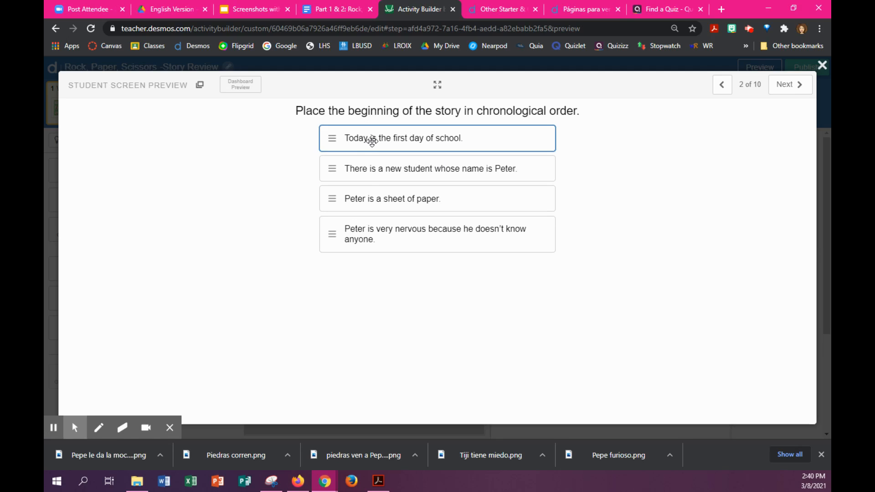
{"action": "left_click", "coordinate": [790, 85]}
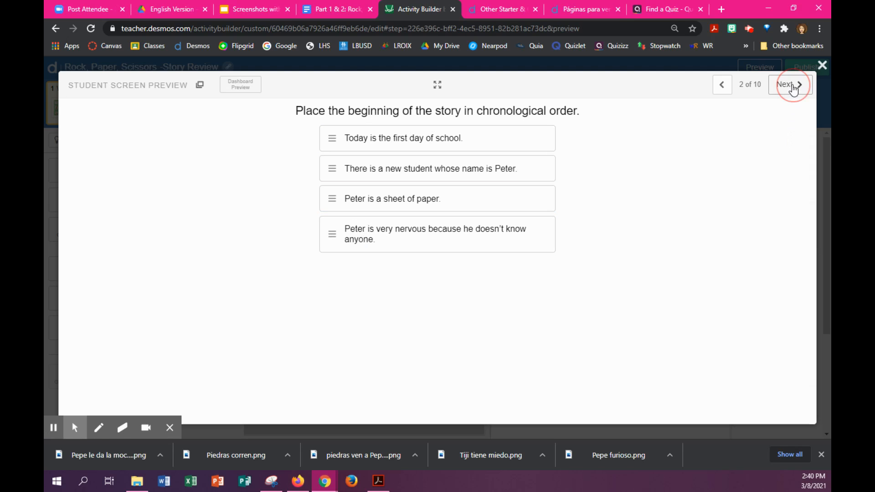
Spread out the image and caption cards in screen three's card sort preview.
{"action": "left_click_drag", "start_coordinate": [341, 216], "coordinate": [379, 156]}
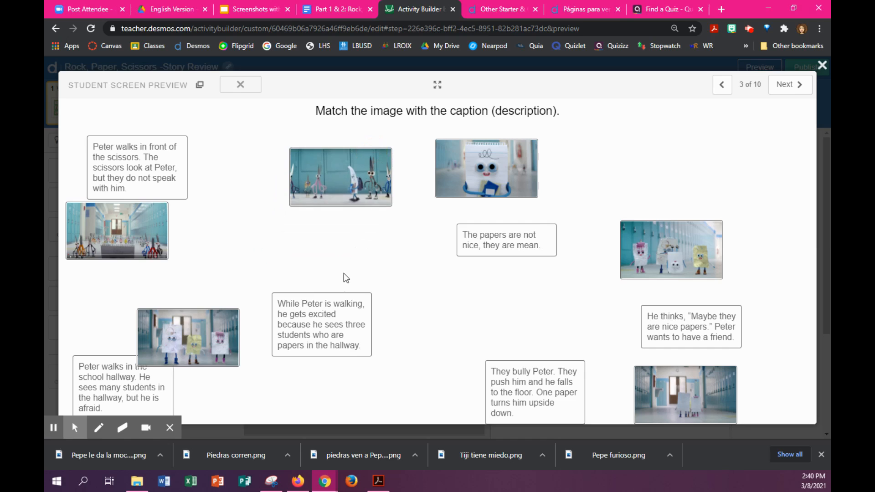
{"action": "left_click_drag", "start_coordinate": [360, 310], "coordinate": [425, 280]}
{"action": "left_click_drag", "start_coordinate": [194, 311], "coordinate": [273, 275]}
{"action": "left_click_drag", "start_coordinate": [155, 250], "coordinate": [185, 286]}
{"action": "left_click_drag", "start_coordinate": [488, 256], "coordinate": [629, 180]}
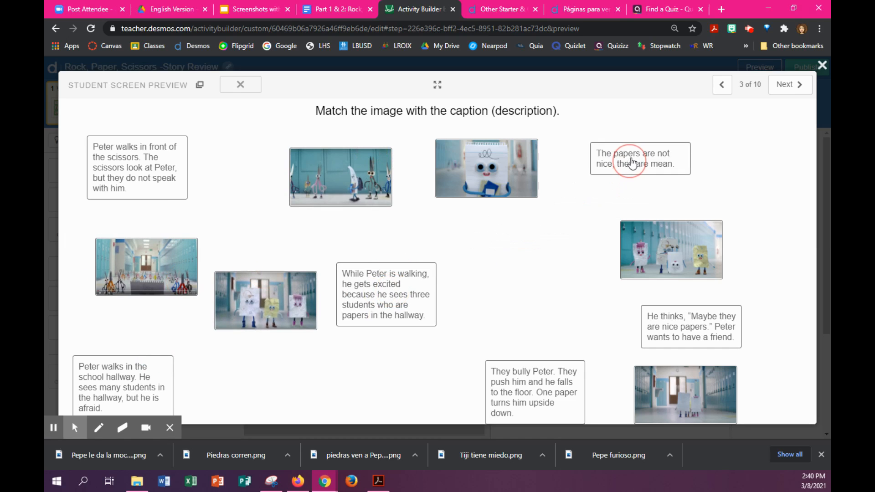
{"action": "left_click_drag", "start_coordinate": [651, 253], "coordinate": [541, 259]}
{"action": "left_click_drag", "start_coordinate": [520, 375], "coordinate": [503, 321]}
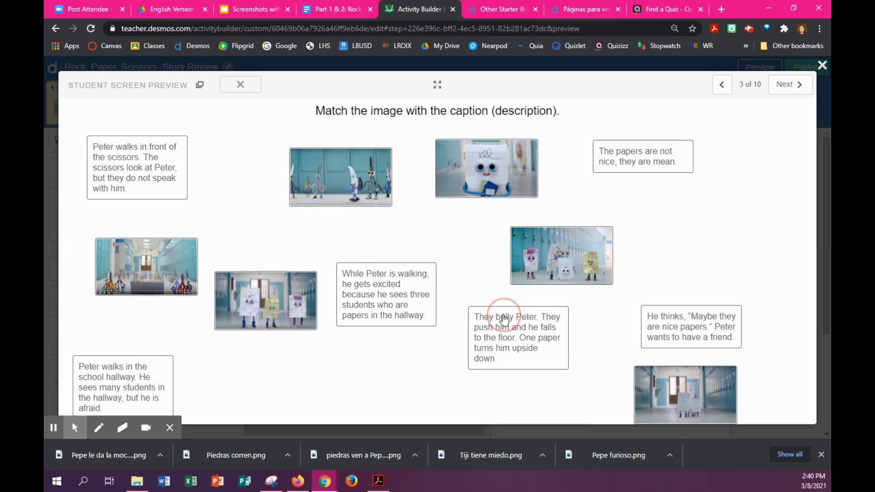
Review screens four and five in the student preview, then go back to screen four.
{"action": "left_click", "coordinate": [797, 87]}
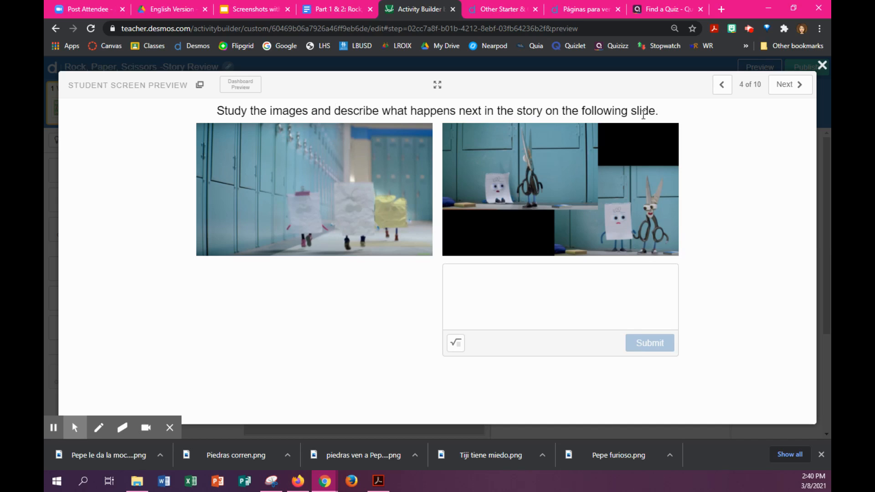
{"action": "left_click", "coordinate": [783, 88]}
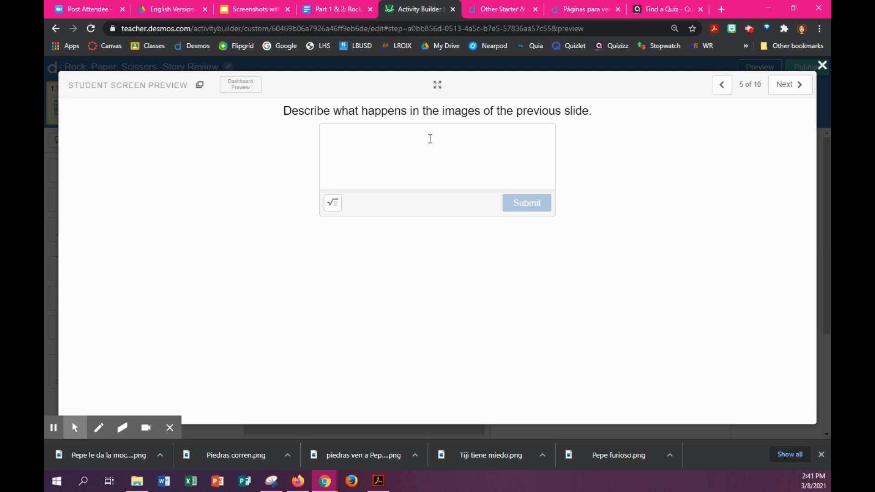
{"action": "left_click", "coordinate": [722, 85]}
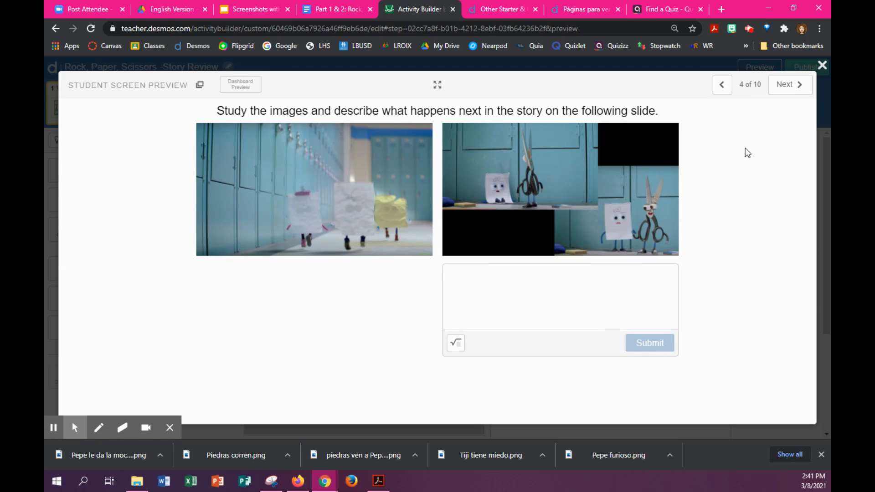
Close the preview and delete the text input component from screen four.
{"action": "left_click", "coordinate": [823, 66]}
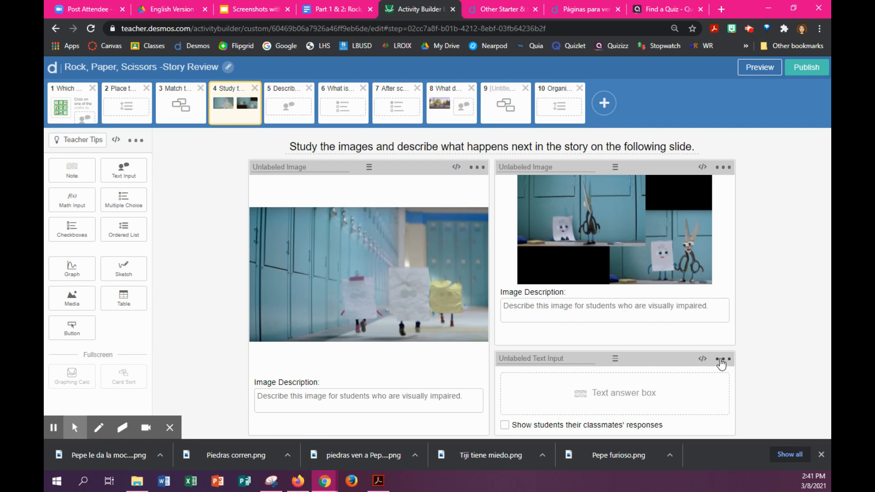
{"action": "left_click", "coordinate": [721, 360]}
{"action": "left_click", "coordinate": [663, 384]}
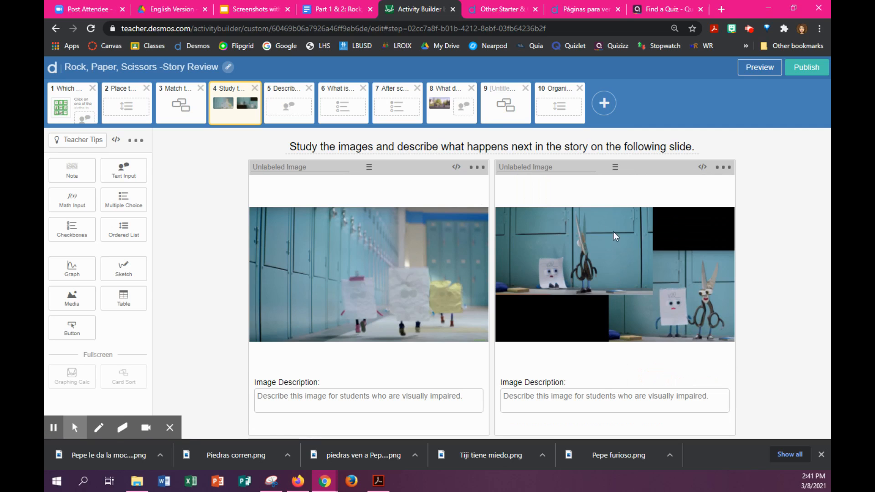
Preview screen four as a student, advance to screen five and dismiss the browser's downloads bar.
{"action": "left_click", "coordinate": [748, 71]}
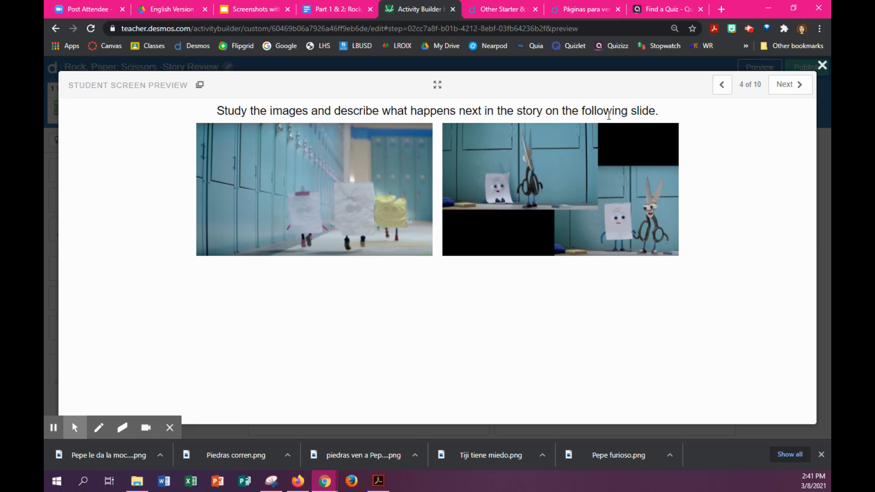
{"action": "left_click", "coordinate": [785, 84]}
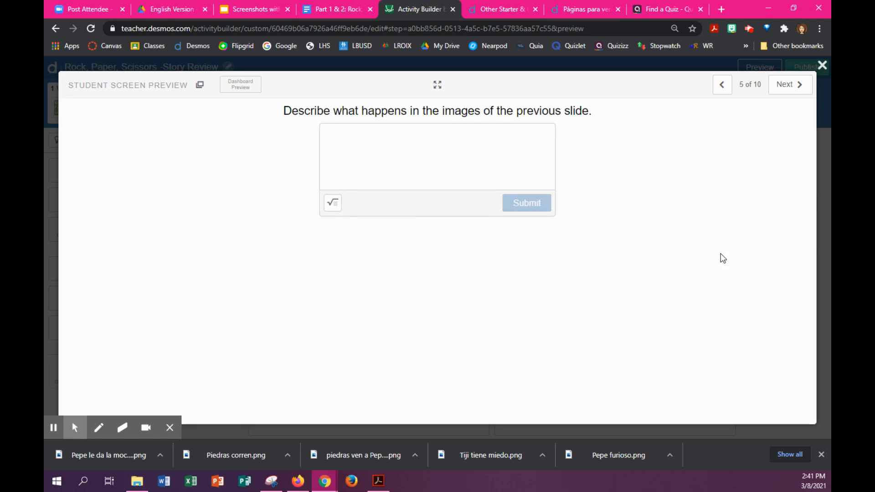
{"action": "left_click", "coordinate": [822, 454]}
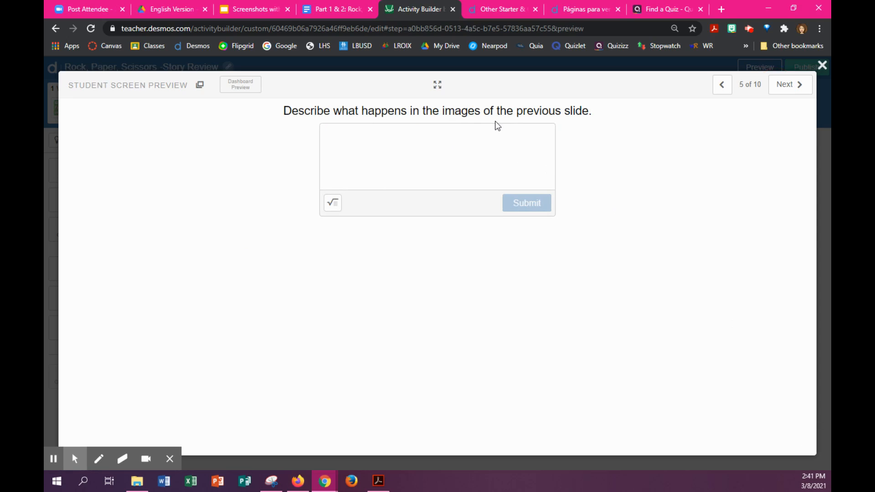
Review screens five and six in the student preview, trying the answer choices for the scissor's name, and advance to screen seven.
{"action": "left_click", "coordinate": [410, 149]}
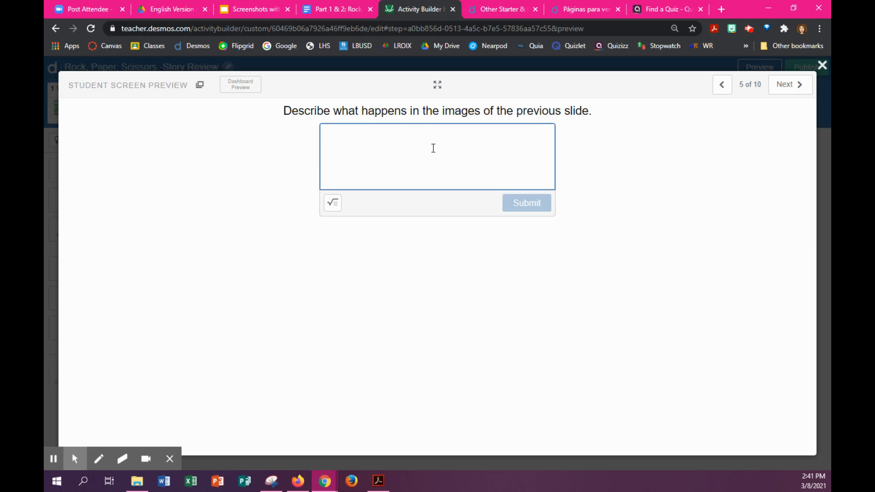
{"action": "left_click", "coordinate": [787, 84]}
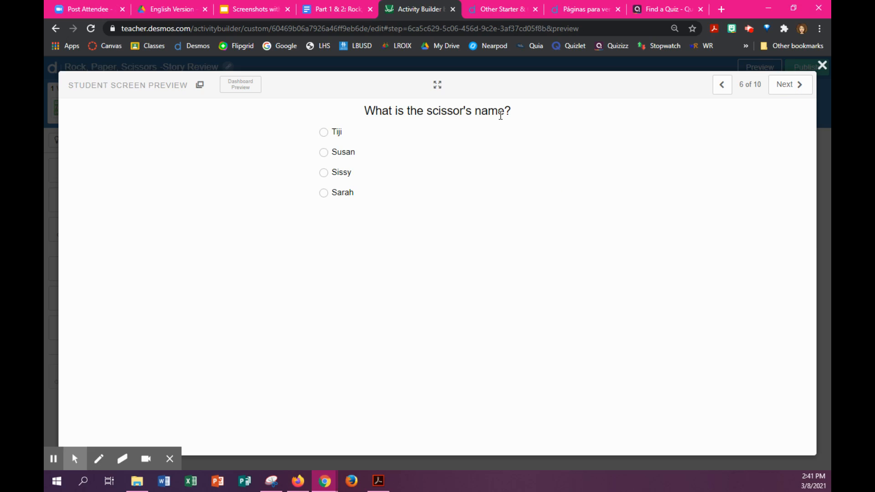
{"action": "left_click", "coordinate": [338, 133]}
{"action": "left_click", "coordinate": [346, 154]}
{"action": "left_click", "coordinate": [346, 174]}
{"action": "left_click", "coordinate": [346, 195]}
{"action": "left_click", "coordinate": [325, 174]}
{"action": "left_click", "coordinate": [793, 84]}
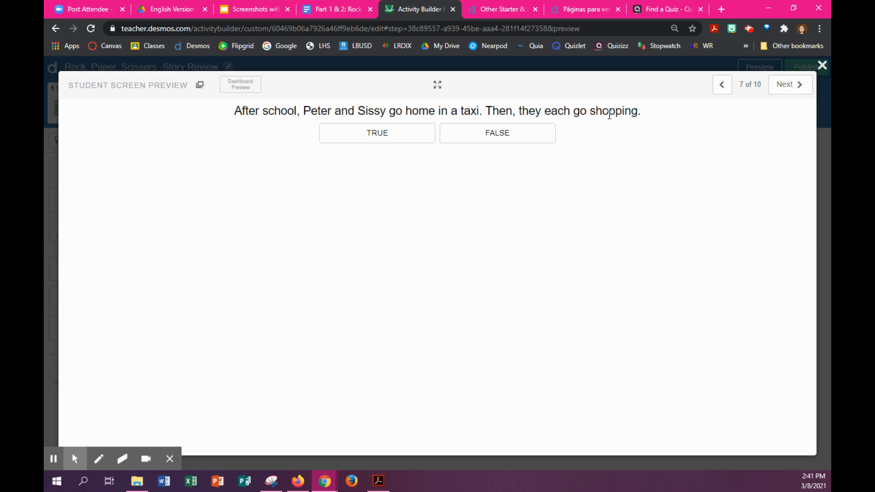
Test screen seven's TRUE and FALSE choices, answer FALSE with the explanation "dfsdfsdf", and share it with the class.
{"action": "left_click", "coordinate": [494, 136]}
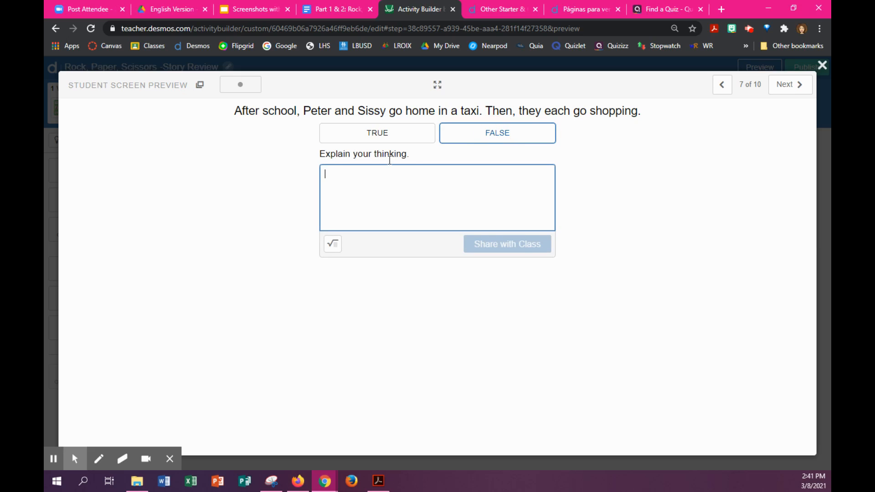
{"action": "left_click", "coordinate": [332, 175]}
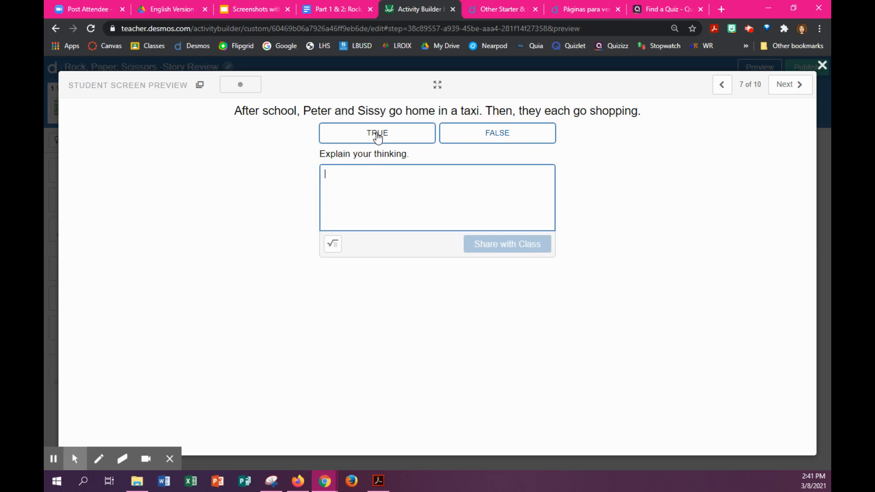
{"action": "left_click", "coordinate": [378, 135]}
{"action": "left_click", "coordinate": [341, 184]}
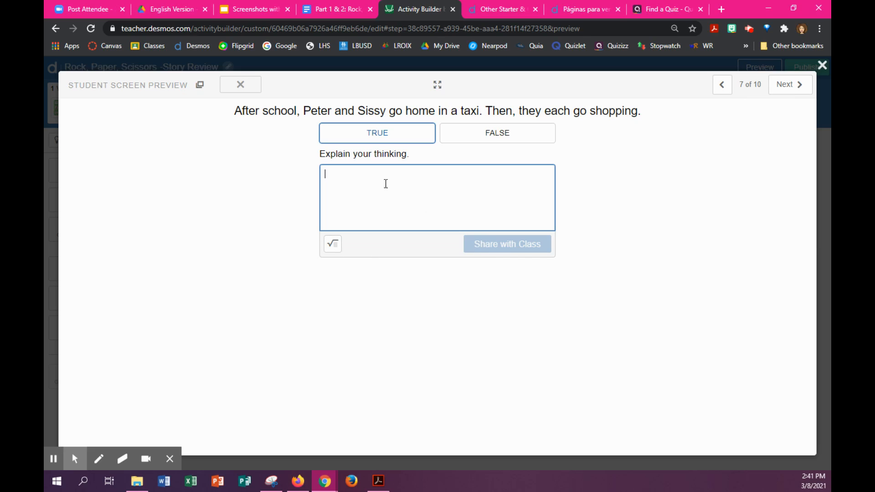
{"action": "left_click", "coordinate": [501, 142]}
{"action": "type", "text": "df"}
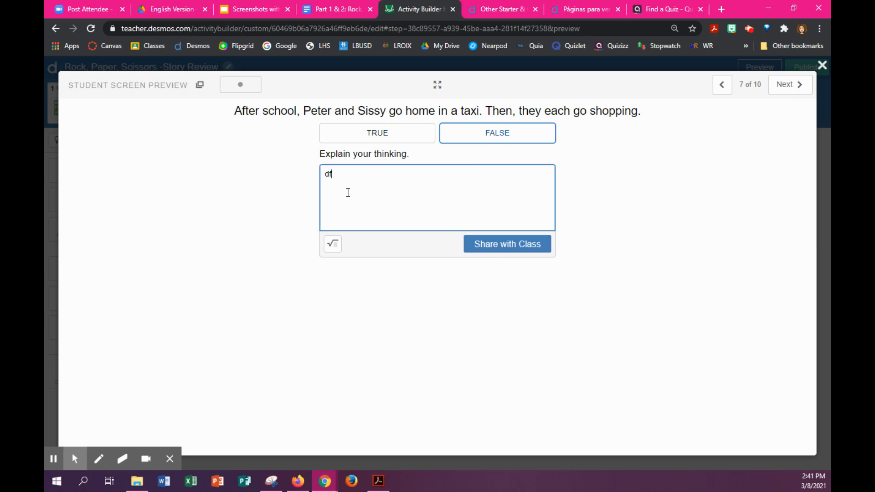
{"action": "type", "text": "sdfsdf"}
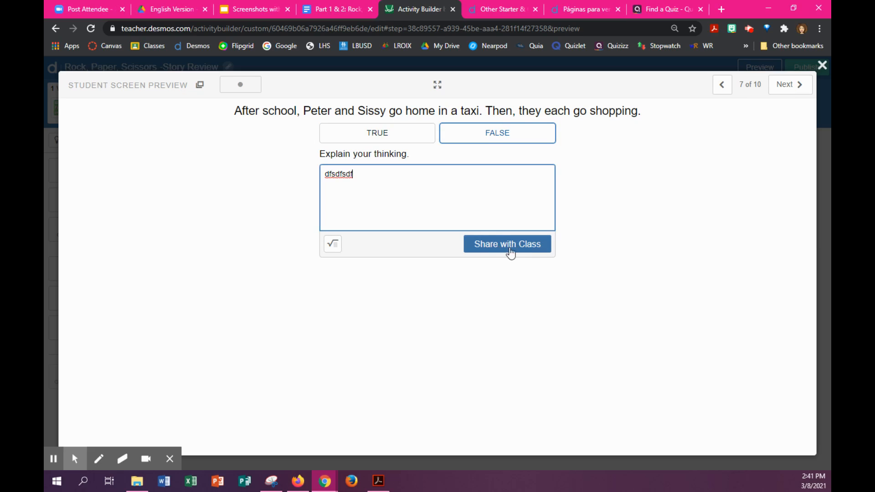
{"action": "left_click", "coordinate": [495, 246]}
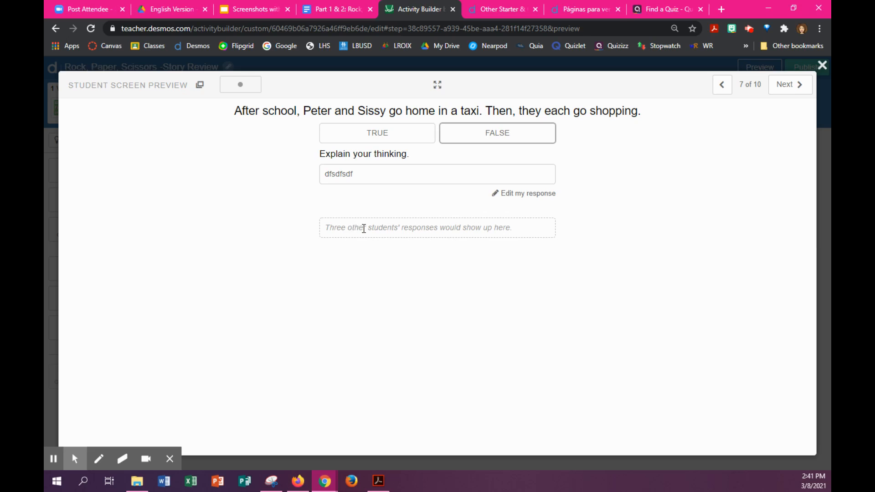
Reopen screen seven's shared response, clear the explanation text, and advance the preview to screen nine.
{"action": "left_click_drag", "start_coordinate": [364, 228], "coordinate": [512, 236]}
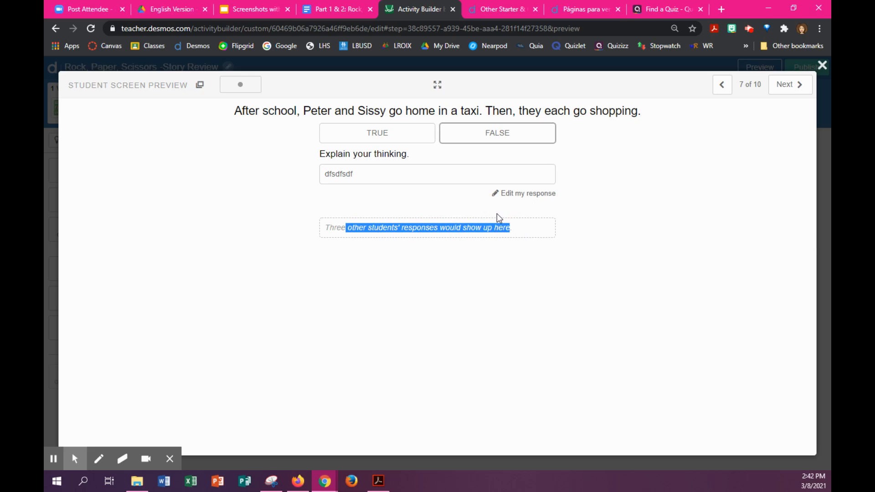
{"action": "left_click", "coordinate": [522, 204]}
{"action": "left_click", "coordinate": [516, 195]}
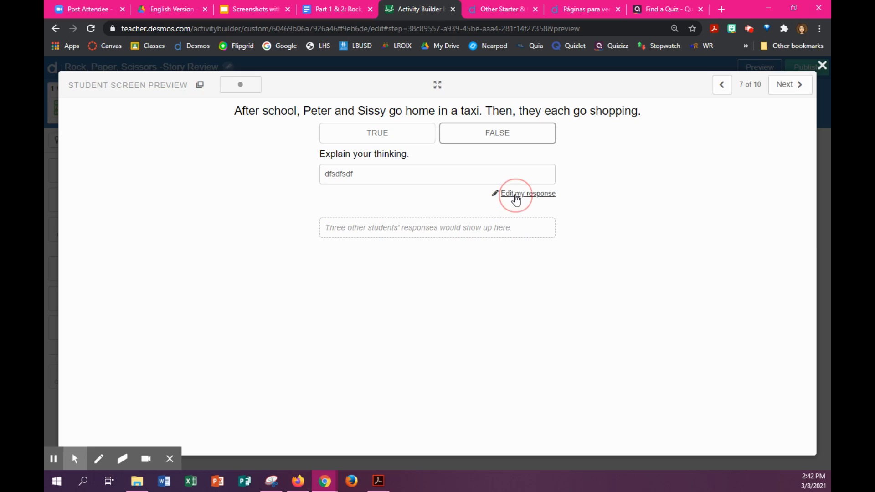
{"action": "left_click_drag", "start_coordinate": [355, 176], "coordinate": [285, 176]}
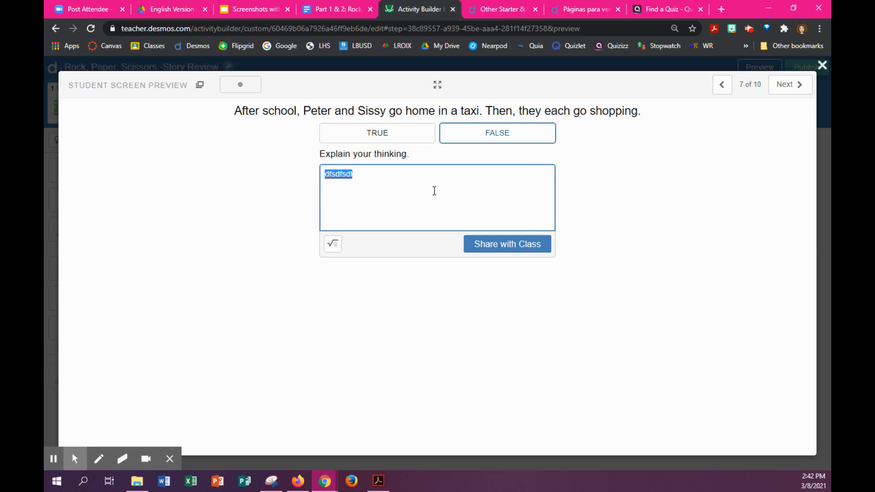
{"action": "key", "text": "BackSpace"}
{"action": "left_click", "coordinate": [785, 85]}
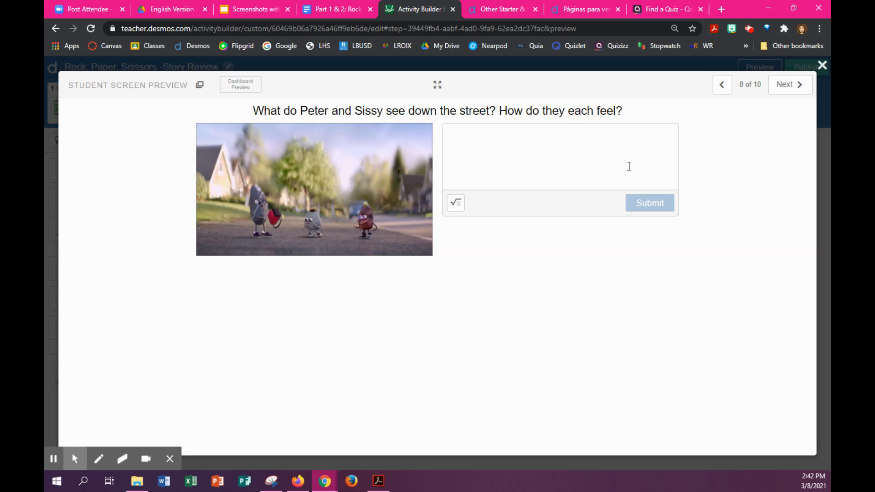
{"action": "left_click", "coordinate": [785, 85]}
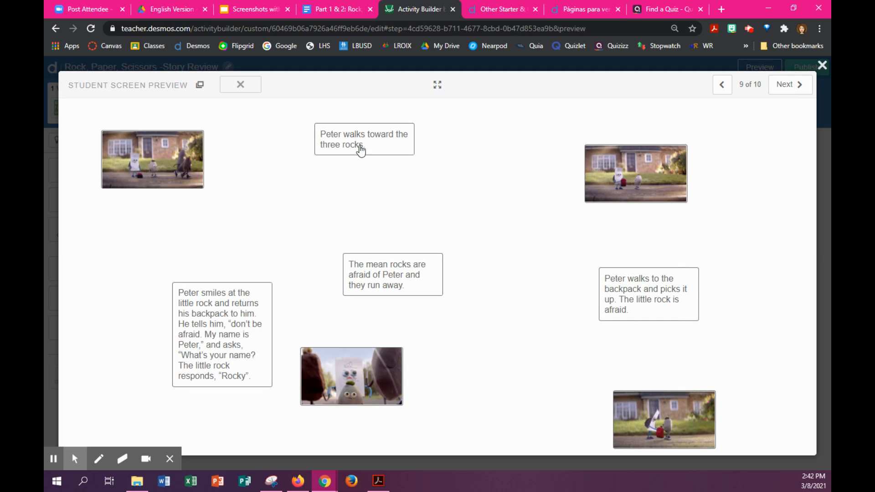
Spread out screen nine's image and caption cards in the preview, and close the preview after viewing screen ten.
{"action": "left_click_drag", "start_coordinate": [242, 307], "coordinate": [184, 259]}
{"action": "left_click_drag", "start_coordinate": [413, 275], "coordinate": [481, 208]}
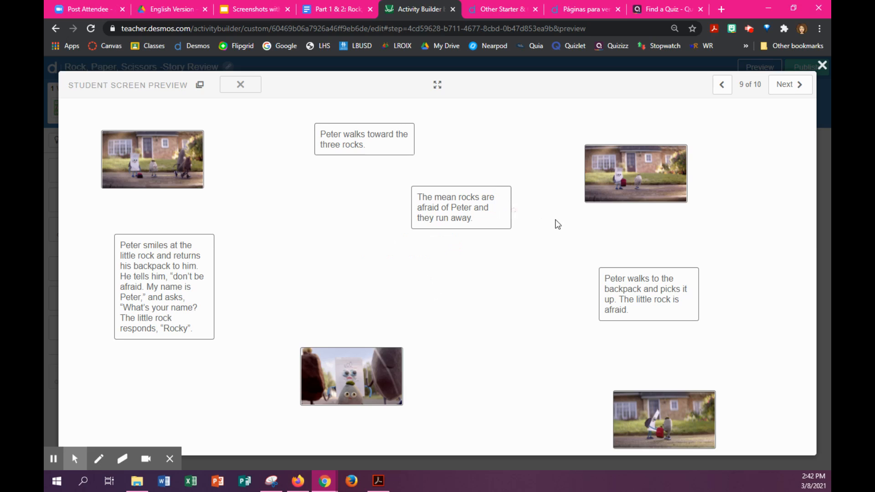
{"action": "left_click_drag", "start_coordinate": [382, 378], "coordinate": [368, 291]}
{"action": "left_click_drag", "start_coordinate": [663, 299], "coordinate": [559, 317]}
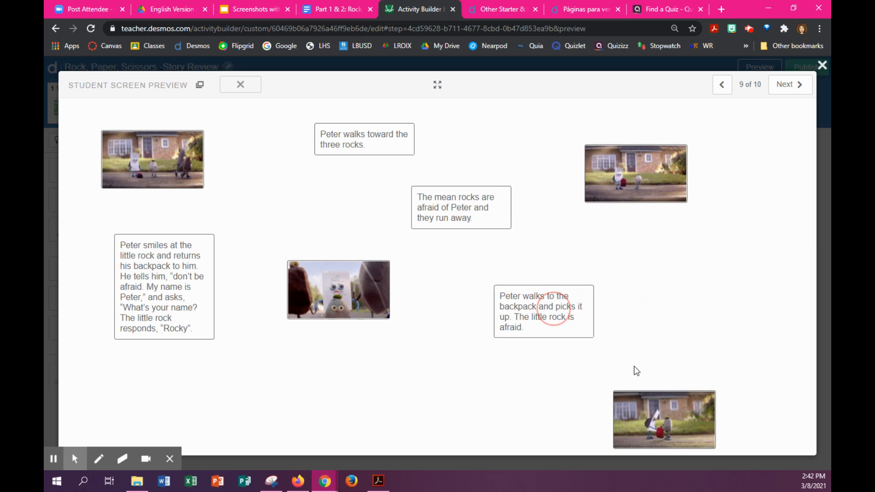
{"action": "left_click_drag", "start_coordinate": [701, 417], "coordinate": [706, 408]}
{"action": "left_click_drag", "start_coordinate": [710, 336], "coordinate": [733, 230]}
{"action": "left_click", "coordinate": [789, 84]}
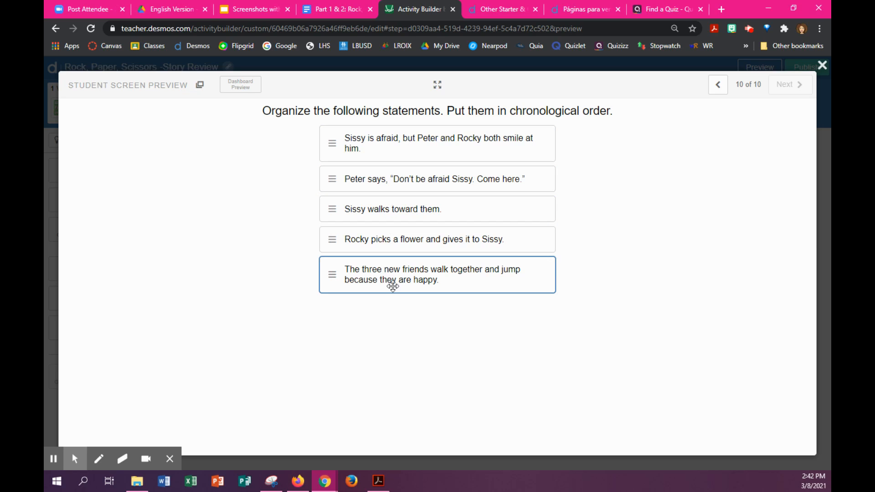
{"action": "left_click", "coordinate": [823, 66]}
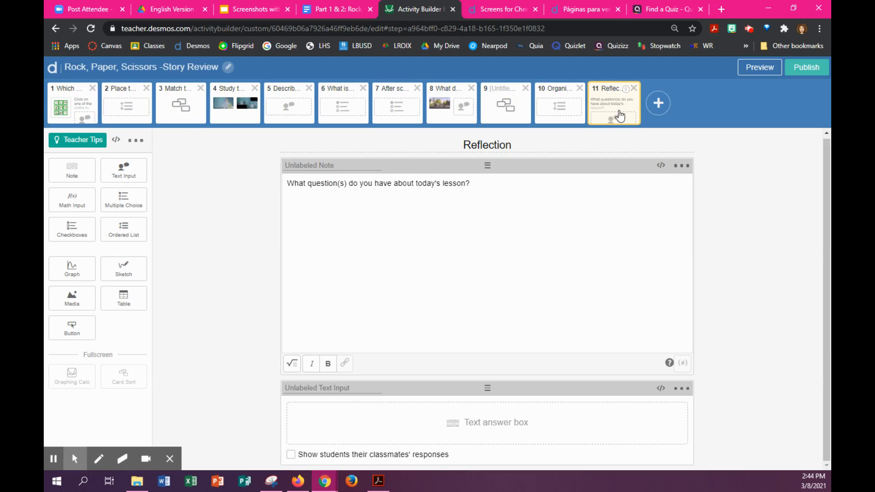
Preview the Reflection screen as a student, try text in its answer box, clear it and close the preview.
{"action": "left_click", "coordinate": [753, 72]}
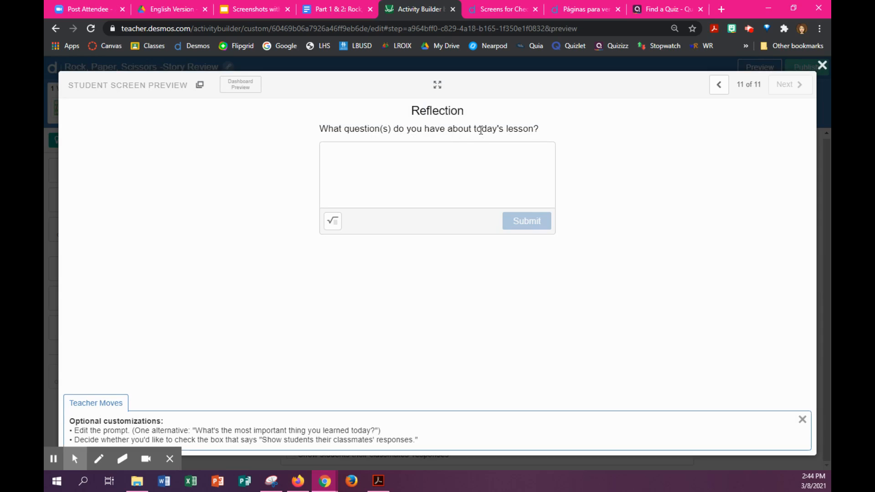
{"action": "left_click", "coordinate": [450, 171]}
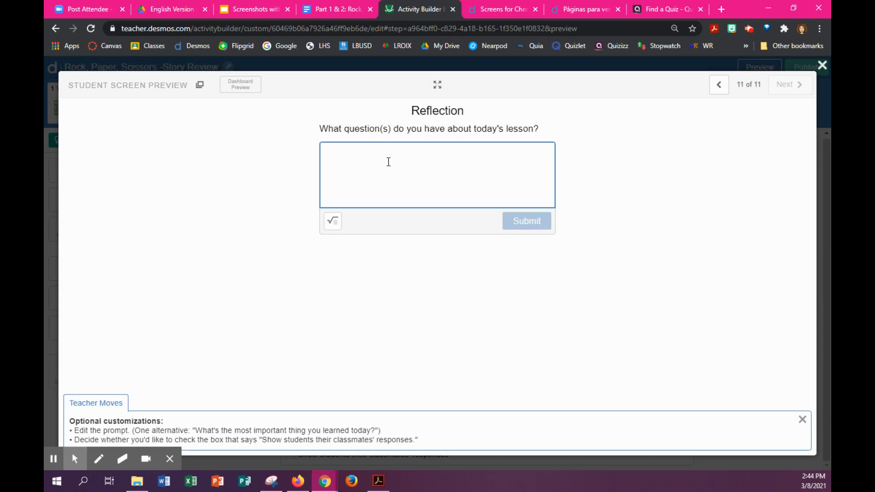
{"action": "type", "text": "ghj"}
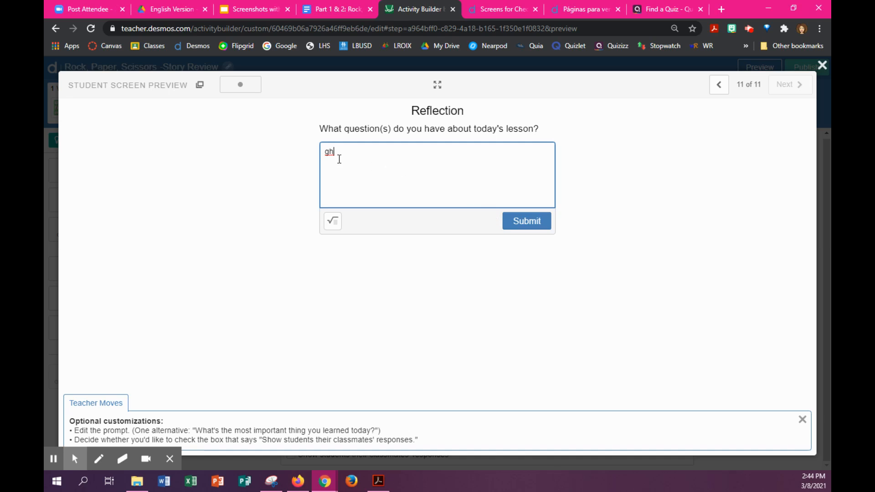
{"action": "key", "text": "BackSpace"}
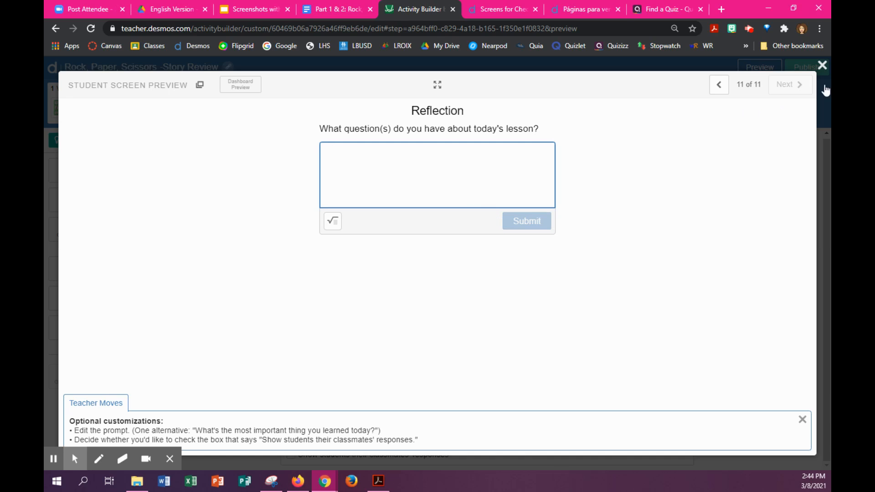
{"action": "left_click", "coordinate": [823, 65]}
Switch to the "Screens for Checking Understanding" starter activity and copy its "Where are you at today?" screen.
{"action": "left_click", "coordinate": [506, 11]}
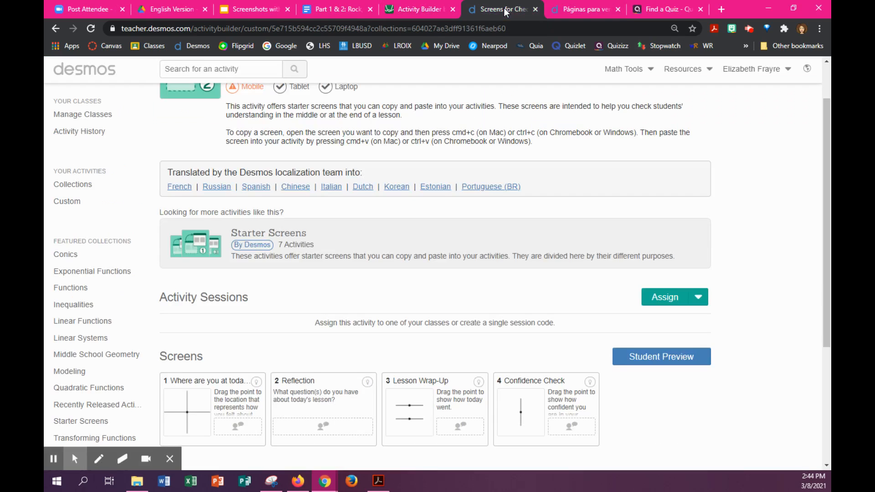
{"action": "scroll", "coordinate": [269, 129], "scroll_direction": "up", "scroll_amount": 1}
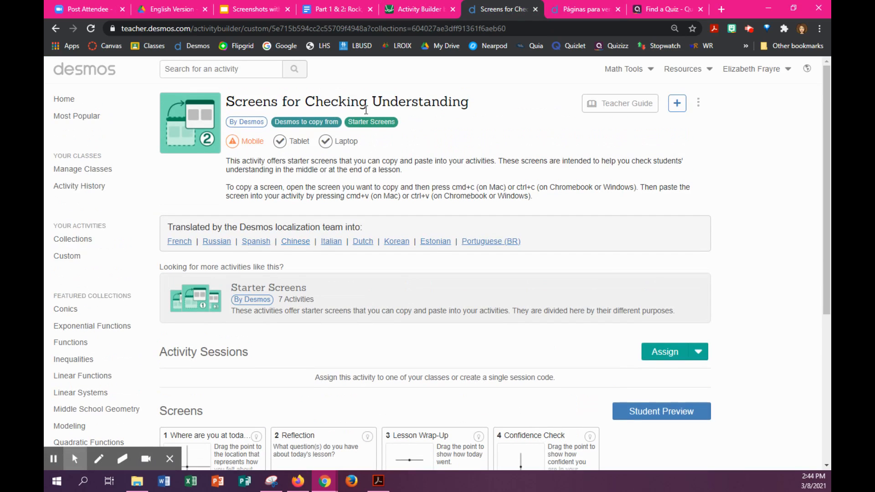
{"action": "scroll", "coordinate": [465, 180], "scroll_direction": "down", "scroll_amount": 1}
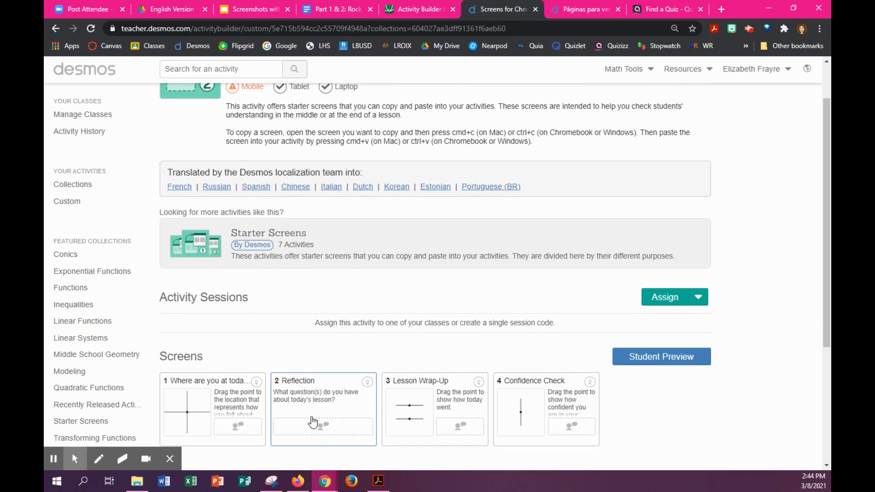
{"action": "left_click", "coordinate": [220, 411]}
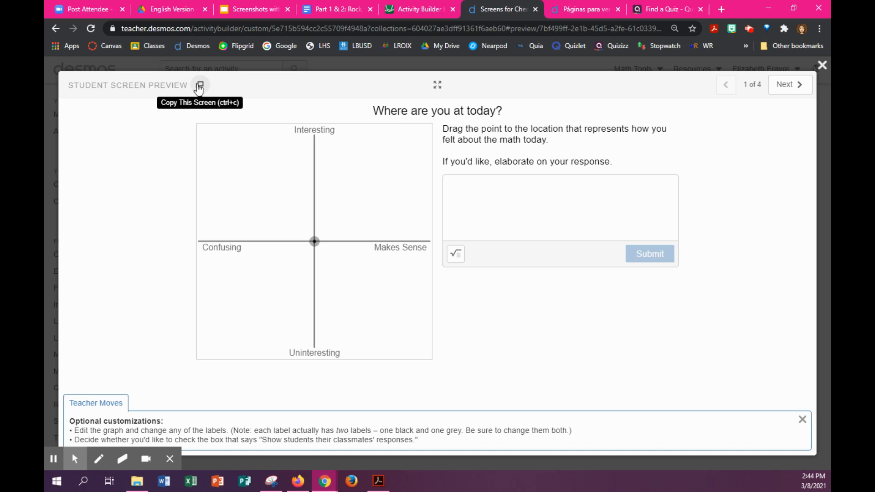
{"action": "left_click", "coordinate": [203, 85]}
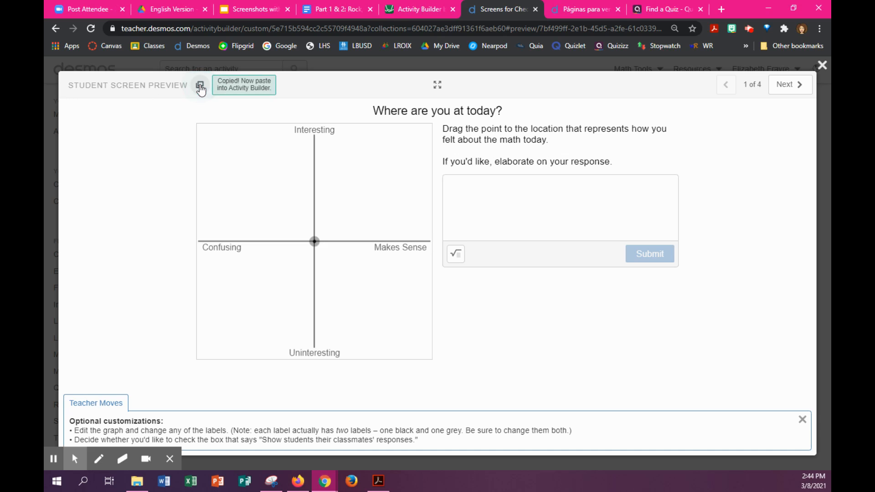
Return to the Rock, Paper, Scissors activity, add a screen after Reflection and paste the copied starter screen into it.
{"action": "left_click", "coordinate": [411, 10]}
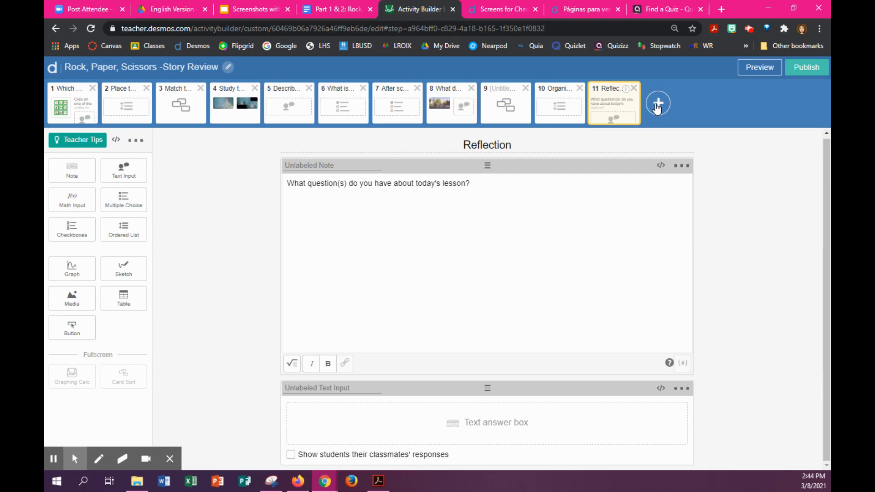
{"action": "left_click", "coordinate": [656, 105]}
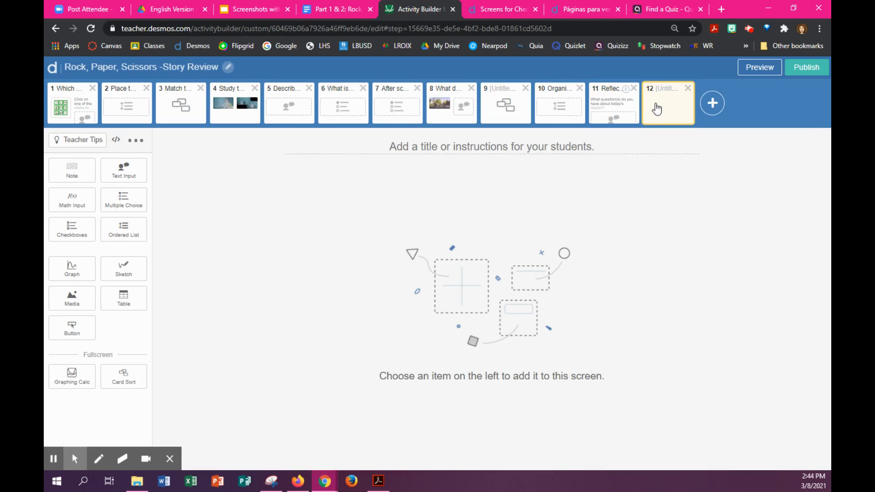
{"action": "key", "text": "ctrl+v"}
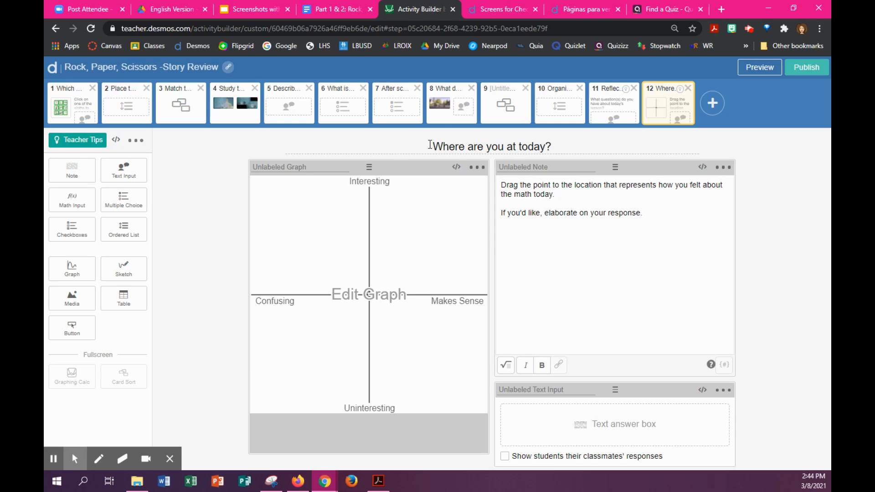
Change the title of screen twelve to "How do you feel about today's lesson?".
{"action": "left_click_drag", "start_coordinate": [430, 146], "coordinate": [536, 146]}
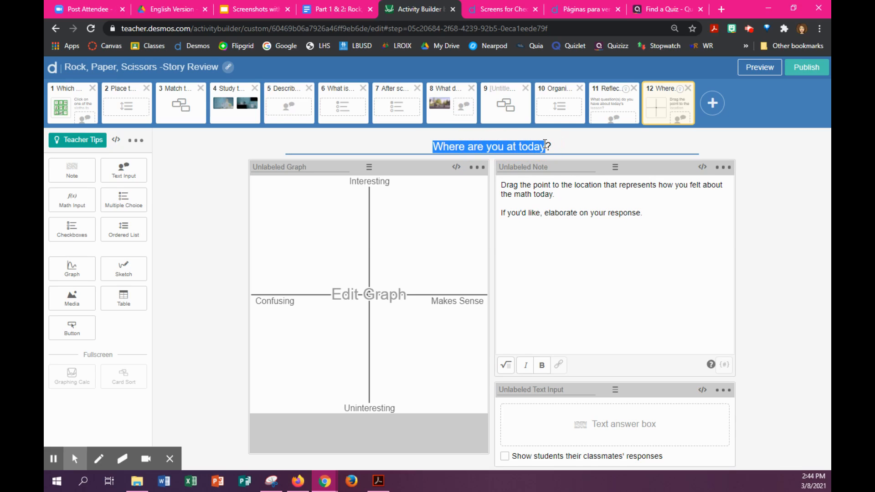
{"action": "type", "text": "How do ?"}
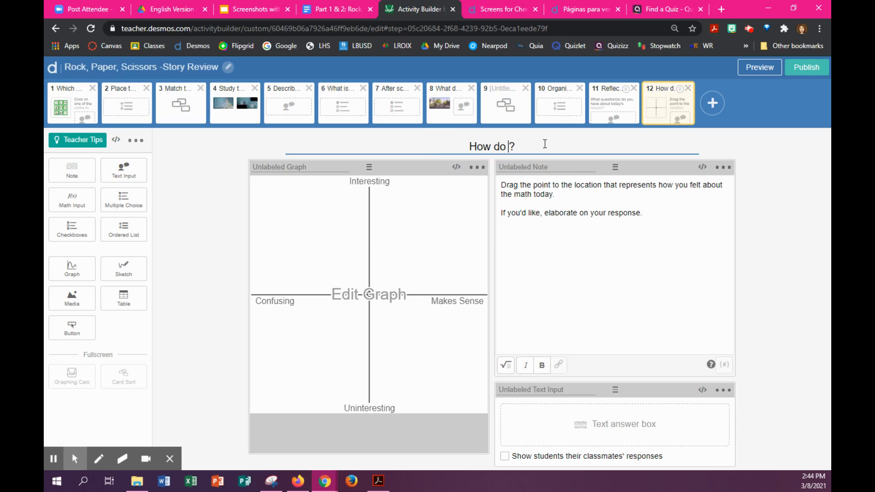
{"action": "key", "text": "BackSpace"}
{"action": "type", "text": "you feel about"}
{"action": "type", "text": " today's less"}
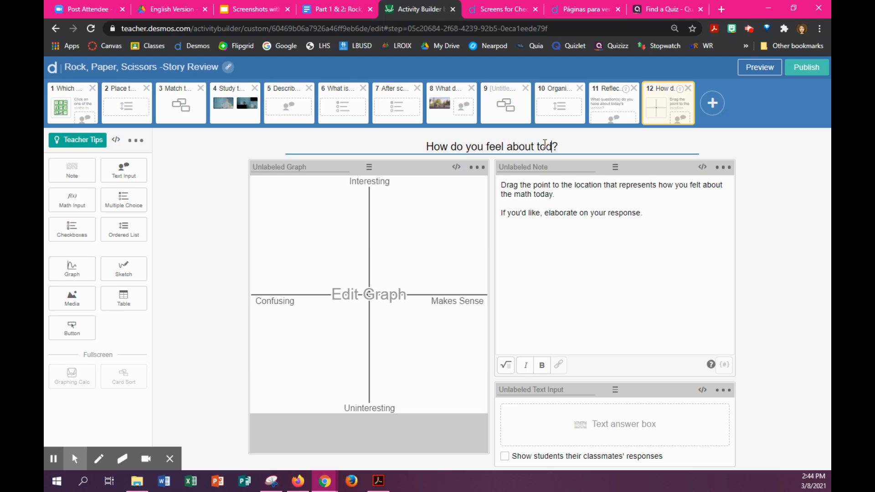
{"action": "type", "text": "on"}
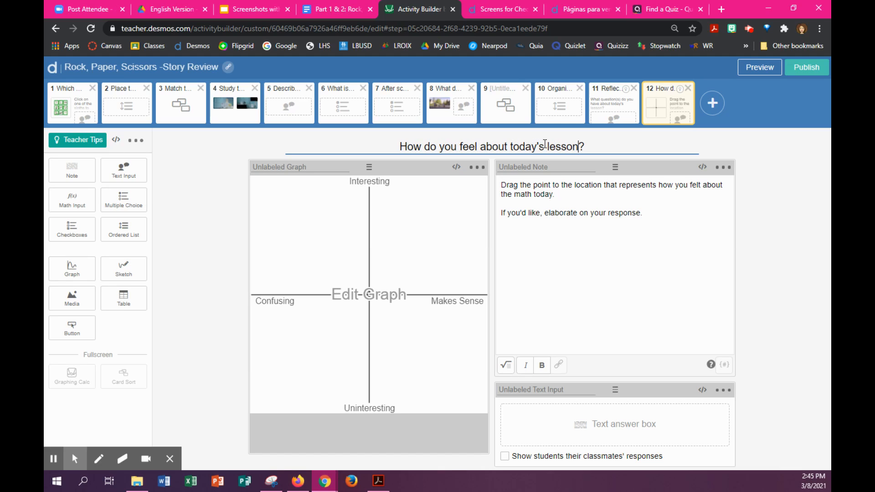
Change the title of screen twelve to "How do you feel about today's review?".
{"action": "key", "text": "BackSpace"}
{"action": "key", "text": "BackSpace"}
{"action": "key", "text": "BackSpace"}
{"action": "key", "text": "BackSpace"}
{"action": "key", "text": "BackSpace"}
{"action": "key", "text": "BackSpace"}
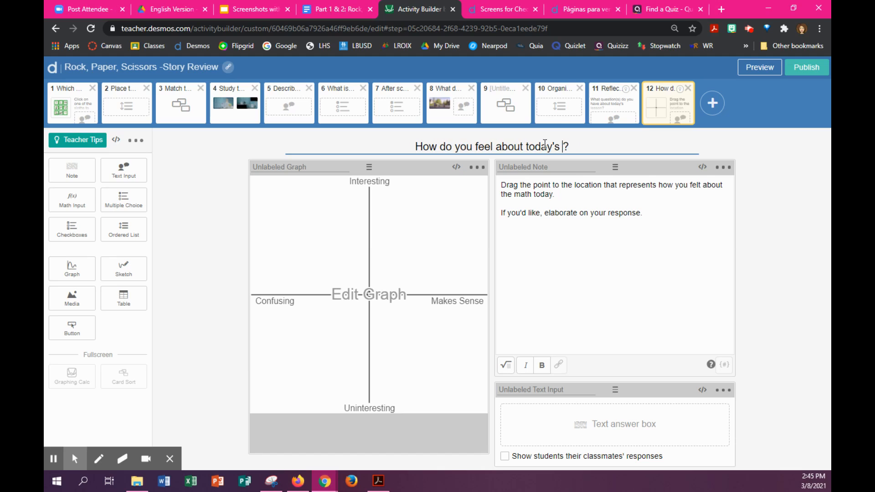
{"action": "type", "text": "review"}
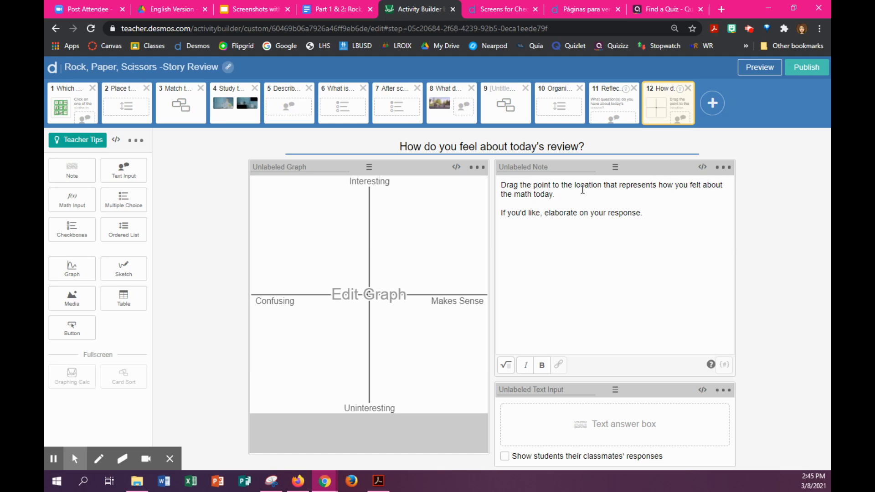
Reword the end of the note's first sentence to "today's story review." and try the option that shows students their classmates' responses.
{"action": "left_click_drag", "start_coordinate": [502, 196], "coordinate": [556, 195]}
{"action": "type", "text": "today'"}
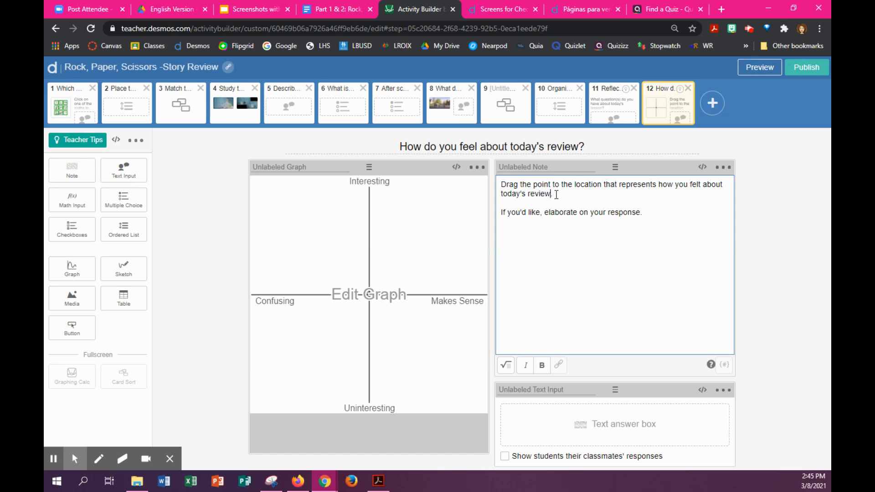
{"action": "type", "text": "s story"}
{"action": "left_click", "coordinate": [506, 457]}
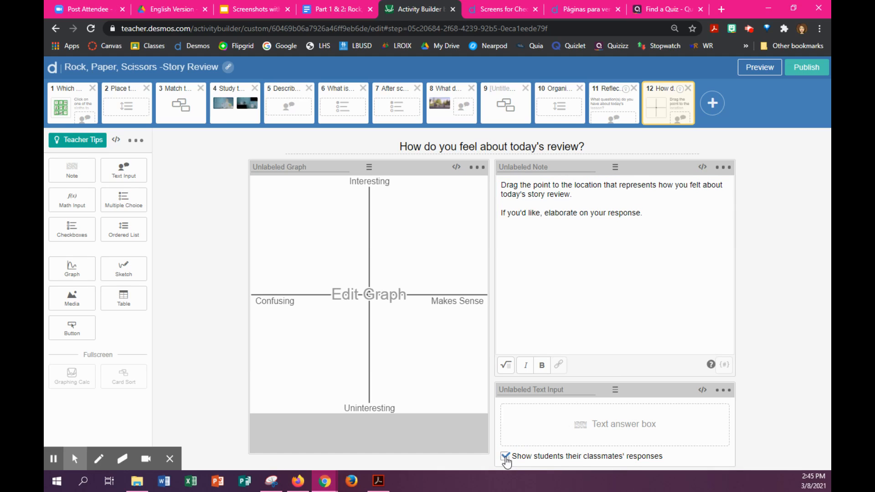
{"action": "left_click", "coordinate": [532, 457]}
Preview the feelings graph screen as a student, try moving its point and close the preview.
{"action": "left_click", "coordinate": [760, 67]}
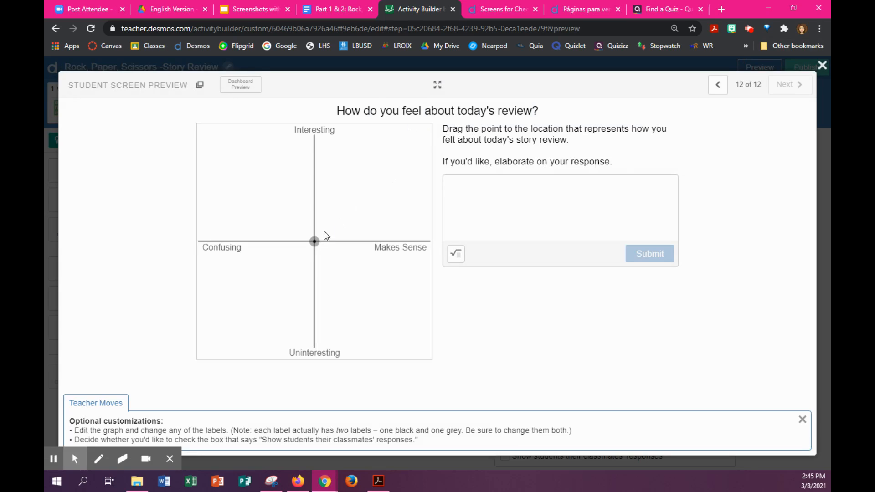
{"action": "mouse_move", "coordinate": [314, 241]}
{"action": "left_mouse_down"}
{"action": "mouse_move", "coordinate": [269, 174]}
{"action": "mouse_move", "coordinate": [226, 205]}
{"action": "mouse_move", "coordinate": [315, 139]}
{"action": "mouse_move", "coordinate": [391, 192]}
{"action": "mouse_move", "coordinate": [389, 220]}
{"action": "mouse_move", "coordinate": [336, 305]}
{"action": "mouse_move", "coordinate": [343, 316]}
{"action": "mouse_move", "coordinate": [400, 260]}
{"action": "mouse_move", "coordinate": [228, 254]}
{"action": "mouse_move", "coordinate": [230, 285]}
{"action": "mouse_move", "coordinate": [245, 302]}
{"action": "mouse_move", "coordinate": [241, 256]}
{"action": "mouse_move", "coordinate": [239, 289]}
{"action": "mouse_move", "coordinate": [288, 245]}
{"action": "mouse_move", "coordinate": [315, 242]}
{"action": "left_mouse_up"}
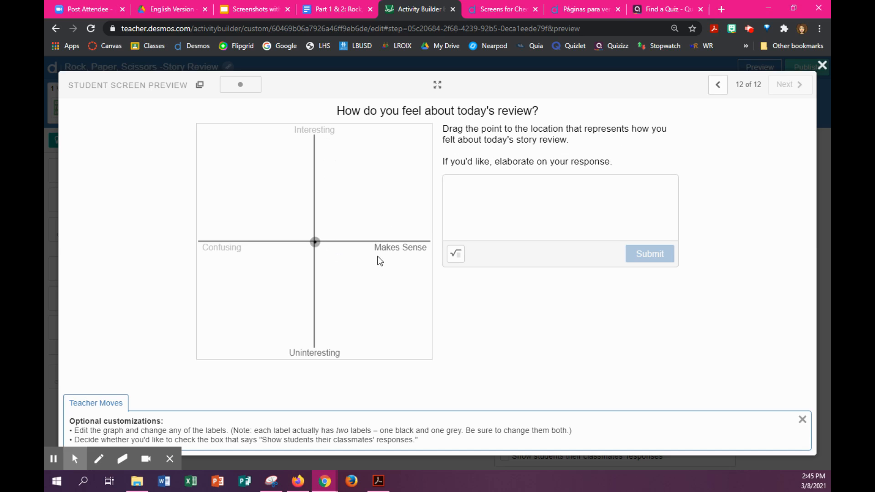
{"action": "left_click", "coordinate": [823, 65]}
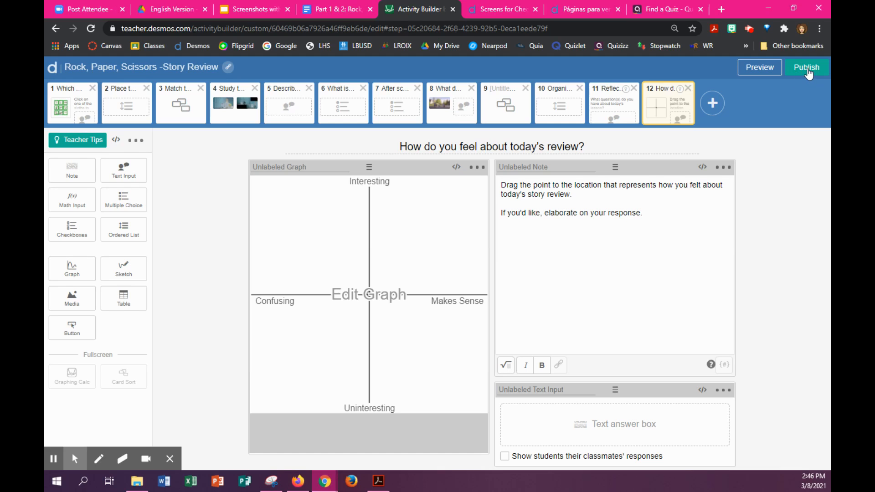
Preview the whole activity as a student from the first screen through the twelfth, and close the preview.
{"action": "left_click", "coordinate": [72, 104]}
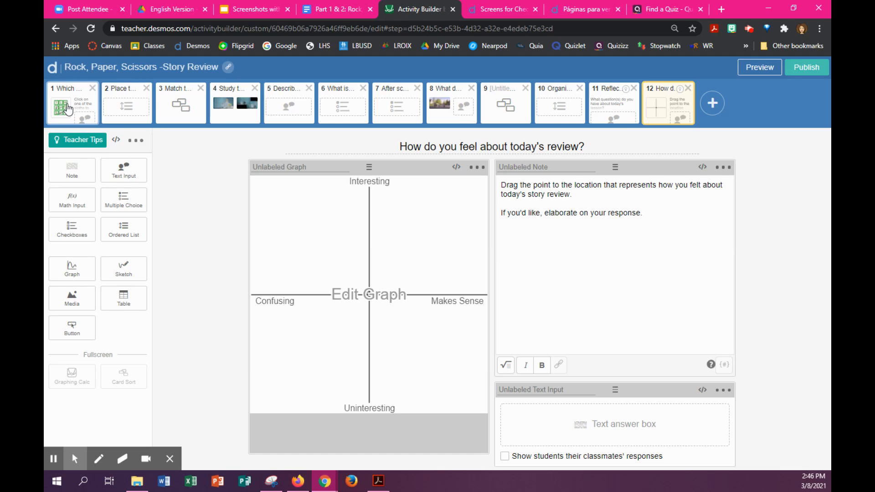
{"action": "left_click", "coordinate": [760, 67]}
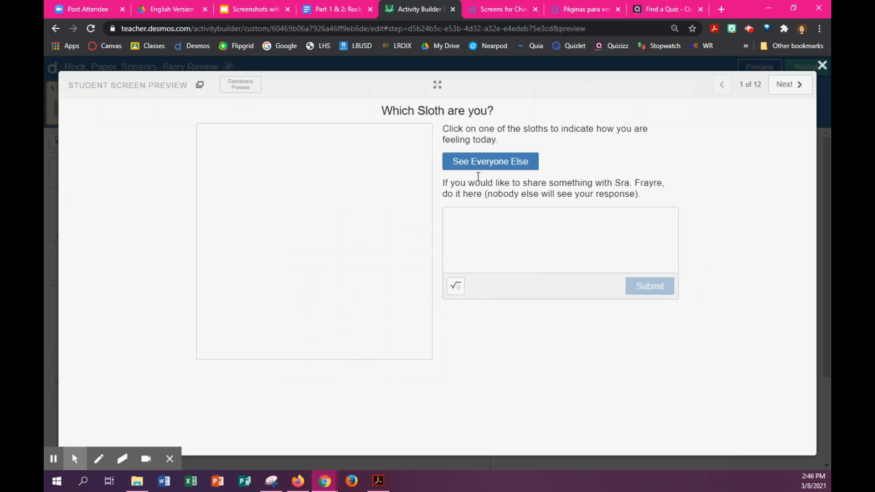
{"action": "left_click", "coordinate": [793, 88]}
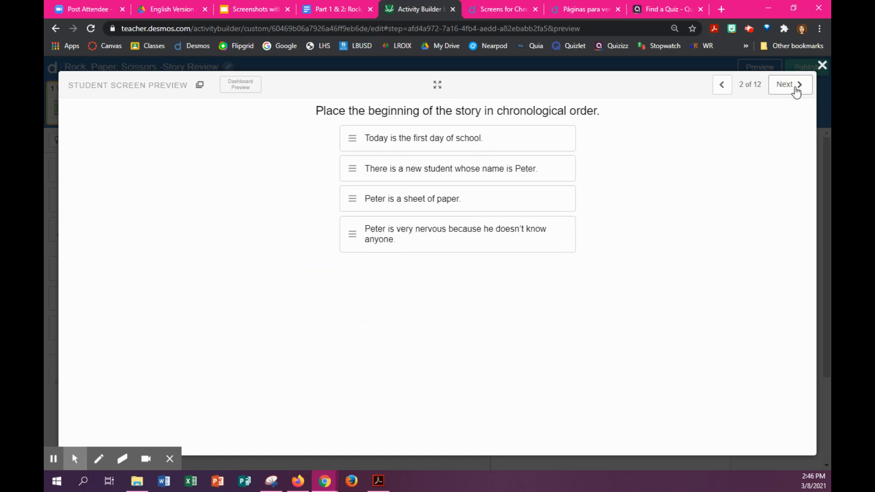
{"action": "left_click", "coordinate": [794, 88]}
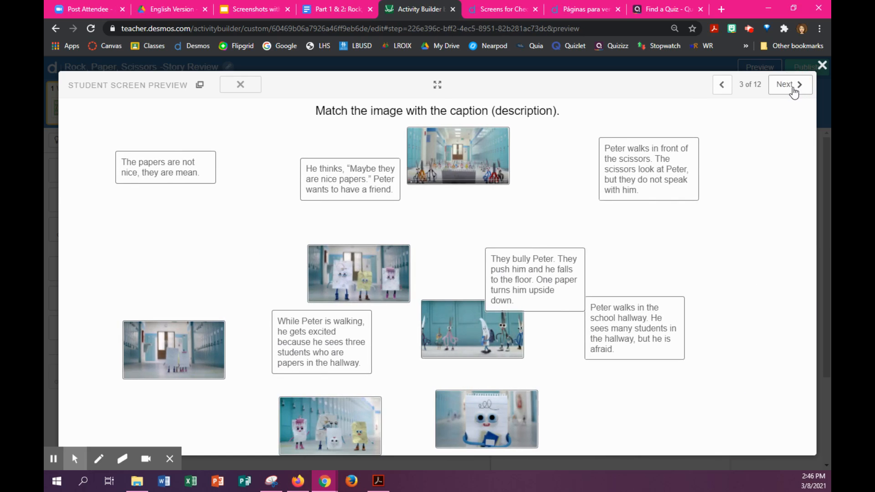
{"action": "left_click", "coordinate": [793, 87]}
{"action": "left_click", "coordinate": [794, 87]}
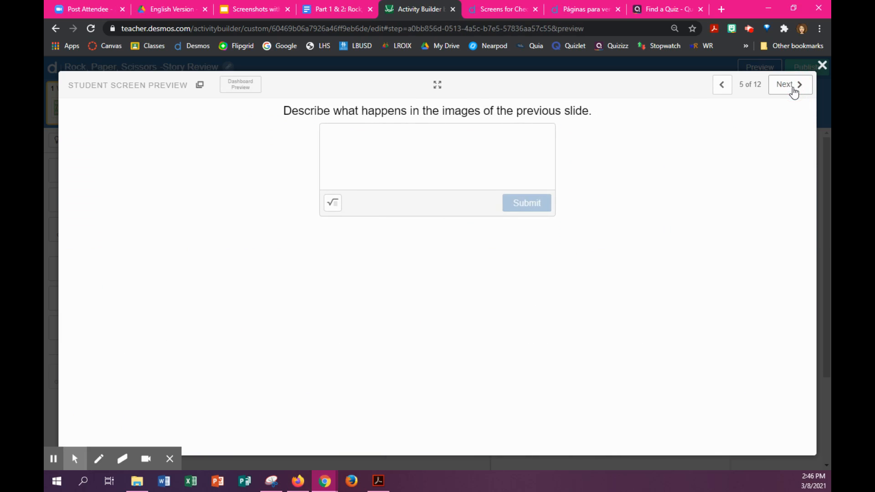
{"action": "left_click", "coordinate": [794, 87]}
{"action": "left_click", "coordinate": [794, 87]}
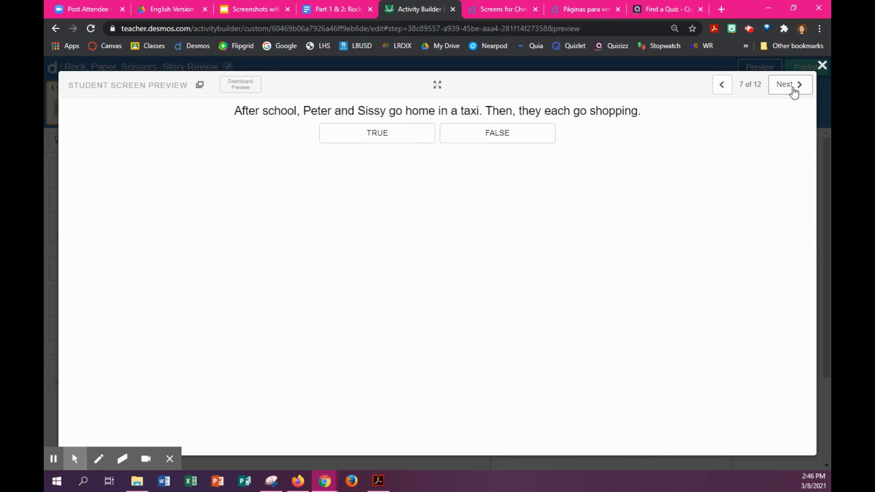
{"action": "left_click", "coordinate": [793, 88]}
{"action": "left_click", "coordinate": [793, 88]}
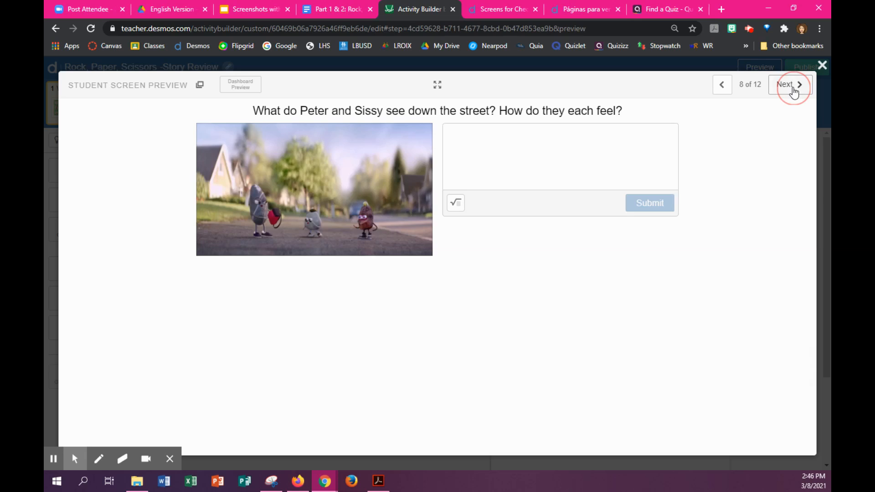
{"action": "left_click", "coordinate": [793, 88]}
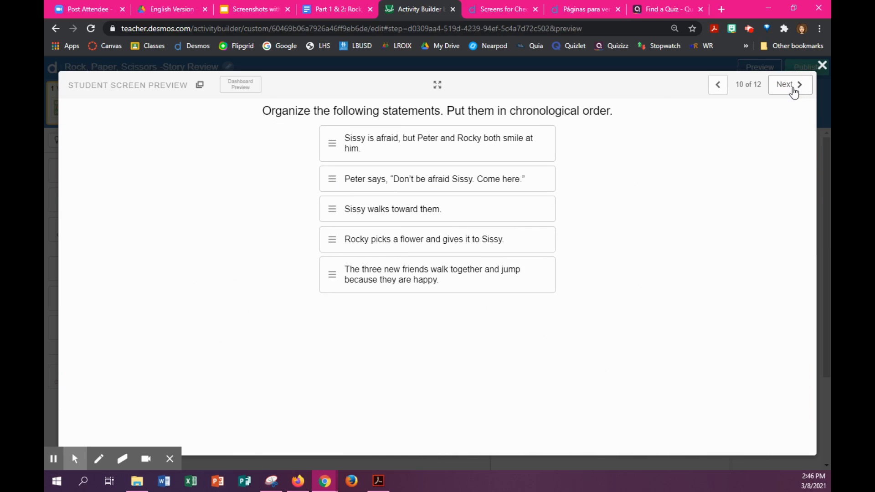
{"action": "left_click", "coordinate": [794, 87]}
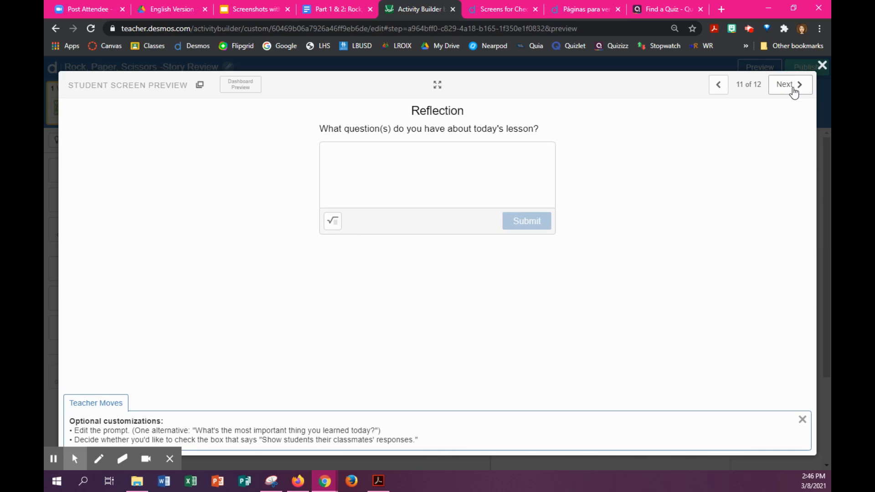
{"action": "left_click", "coordinate": [793, 88]}
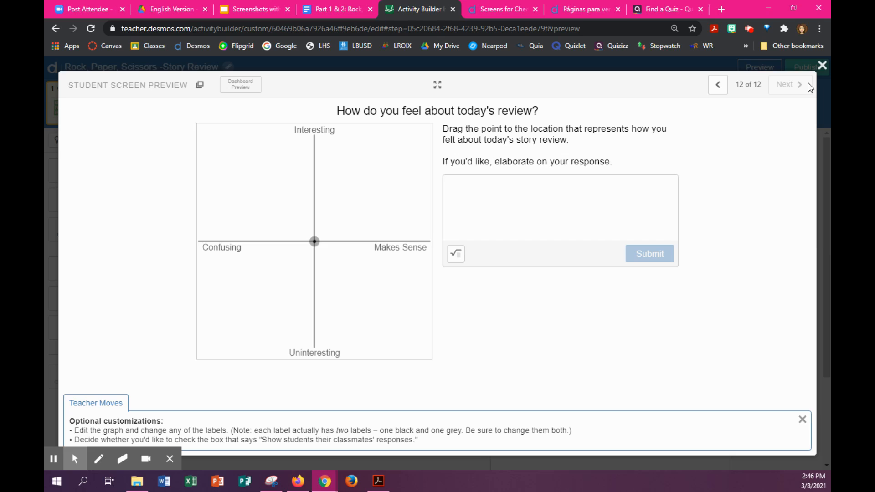
{"action": "left_click", "coordinate": [822, 65]}
Publish the Rock, Paper, Scissors story review activity.
{"action": "left_click", "coordinate": [800, 69]}
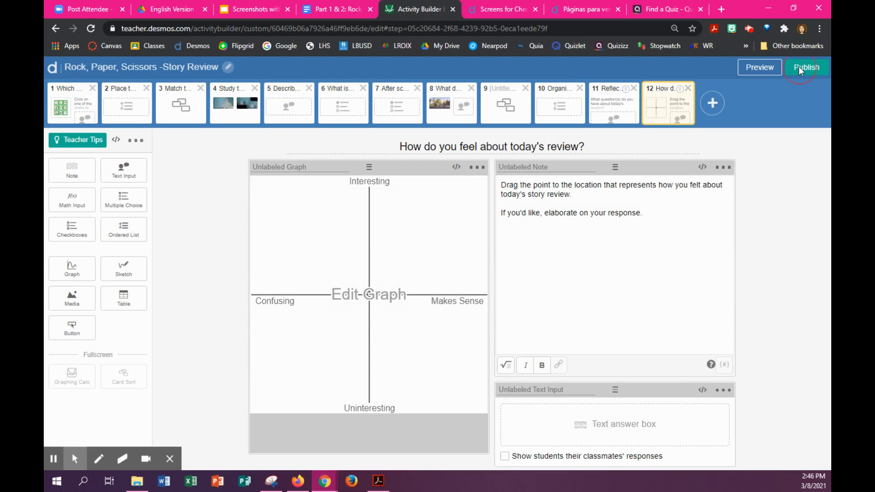